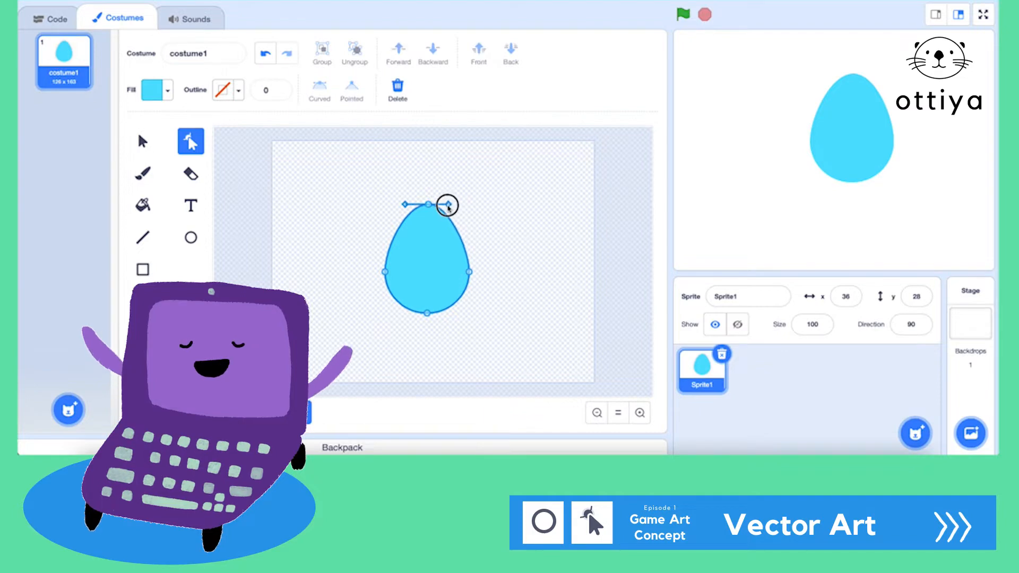
Reshape the curve at the blue shape's top point and centre the shape on the canvas
click(445, 204)
click(459, 266)
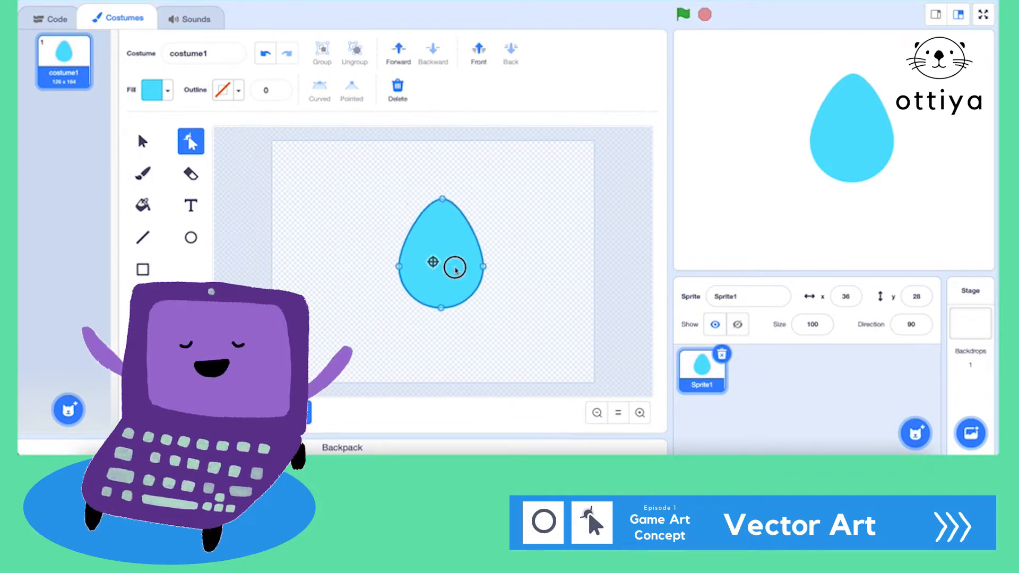
click(143, 141)
click(463, 270)
drag(463, 269, 451, 270)
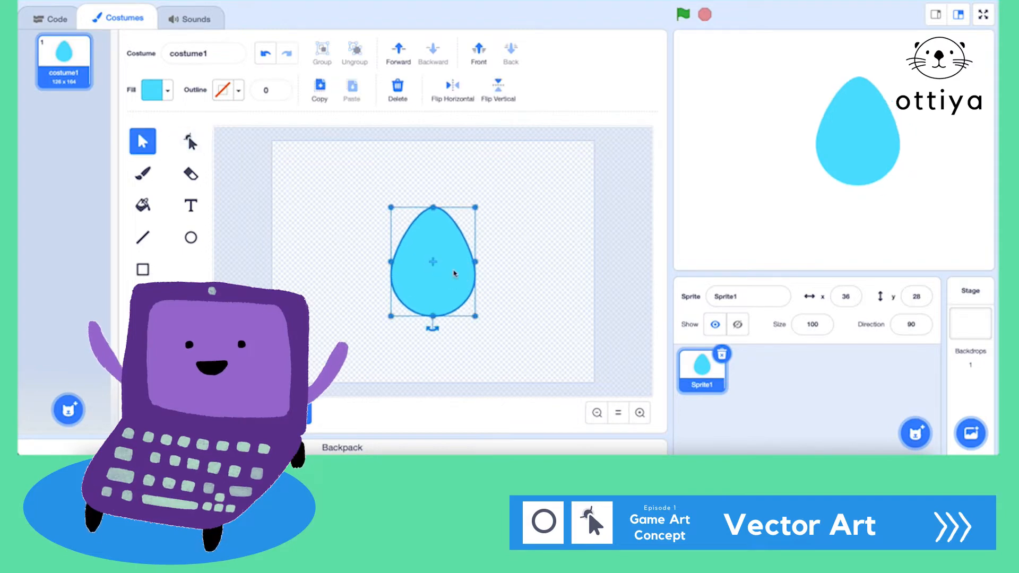
Rename the sprite to Rain Drop and duplicate its costume, named Drop
text(Rain Drop)
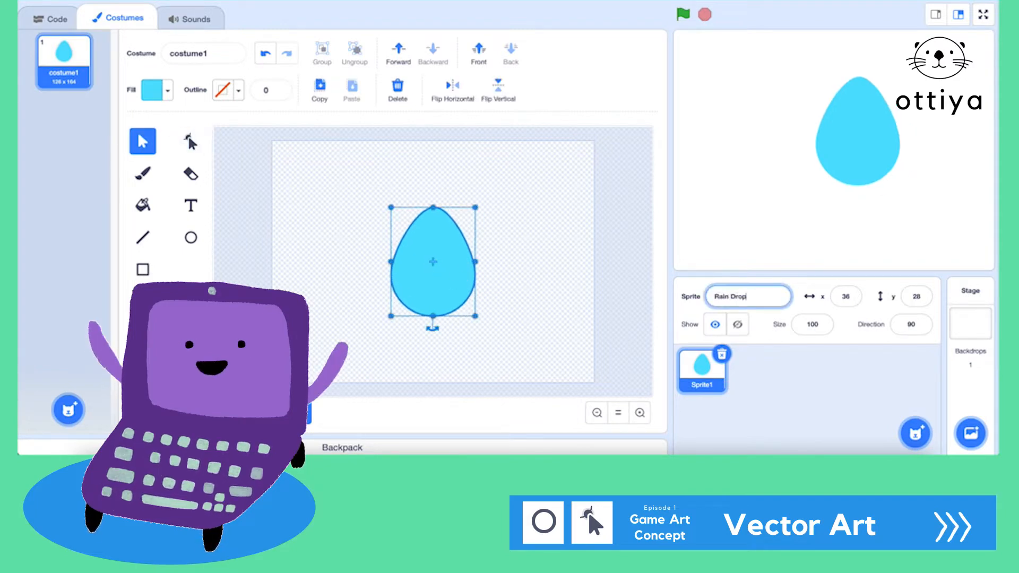
click(566, 291)
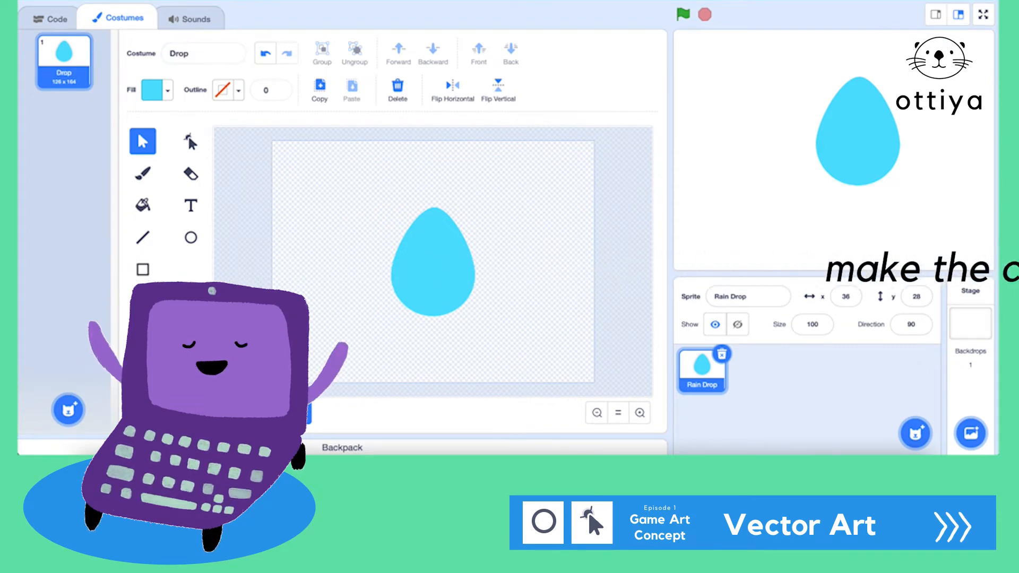
right_click(75, 80)
click(98, 91)
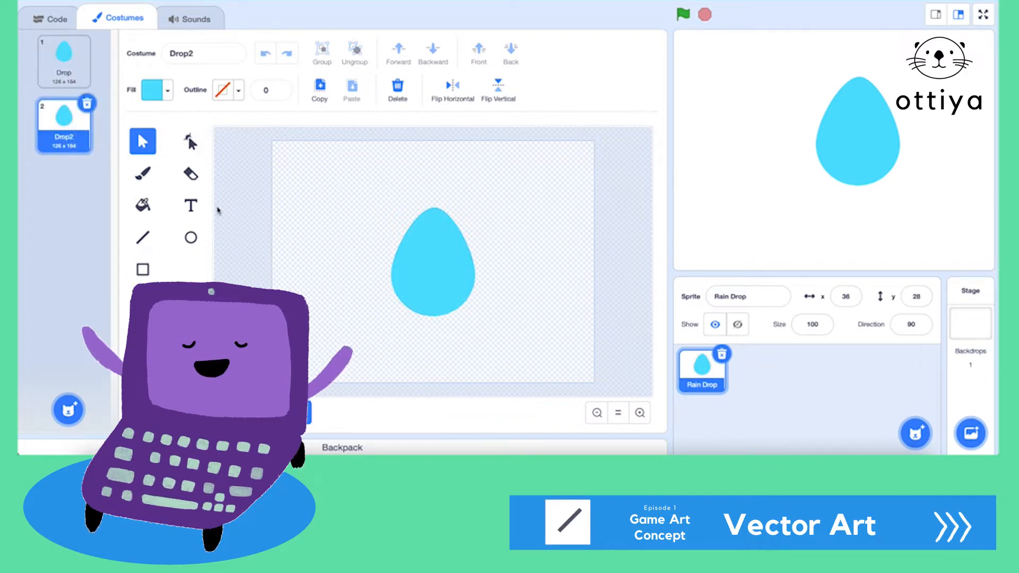
click(149, 242)
click(241, 91)
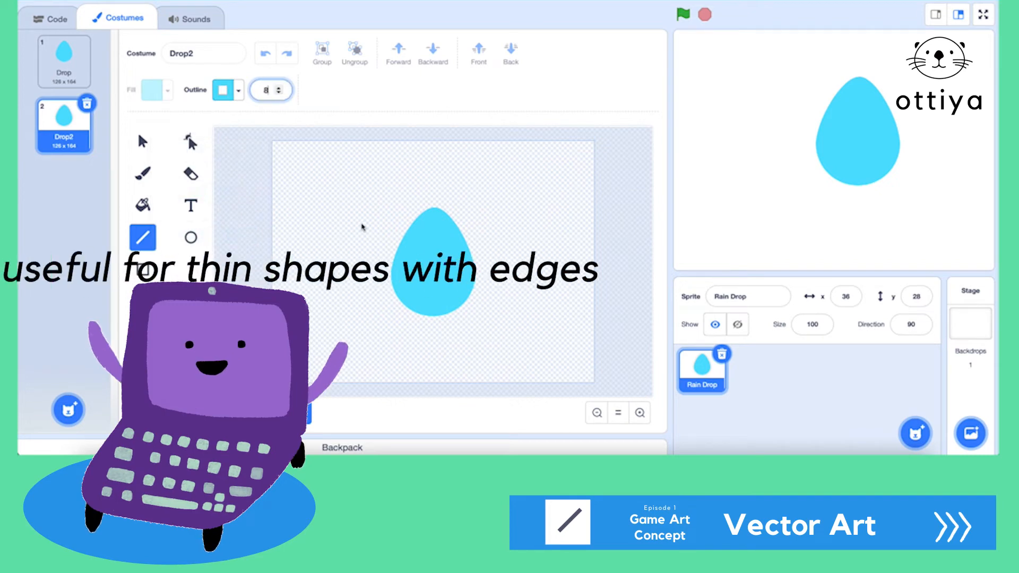
drag(356, 210, 356, 248)
key(ctrl+z)
key(ctrl+a)
key(Delete)
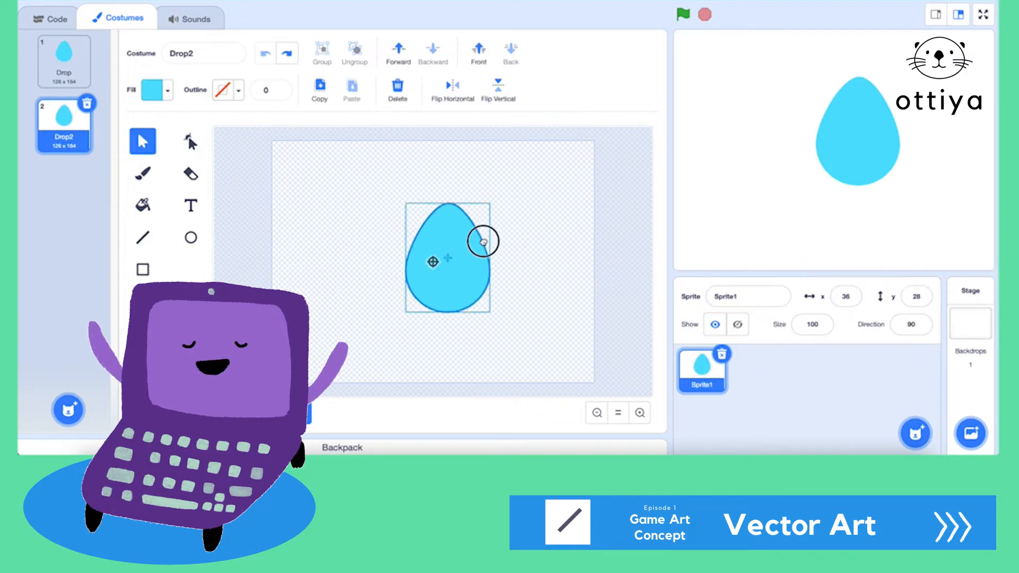
Move the drop to the canvas's upper-right area and set the line outline to the drop's colour with width 7
drag(451, 250, 537, 203)
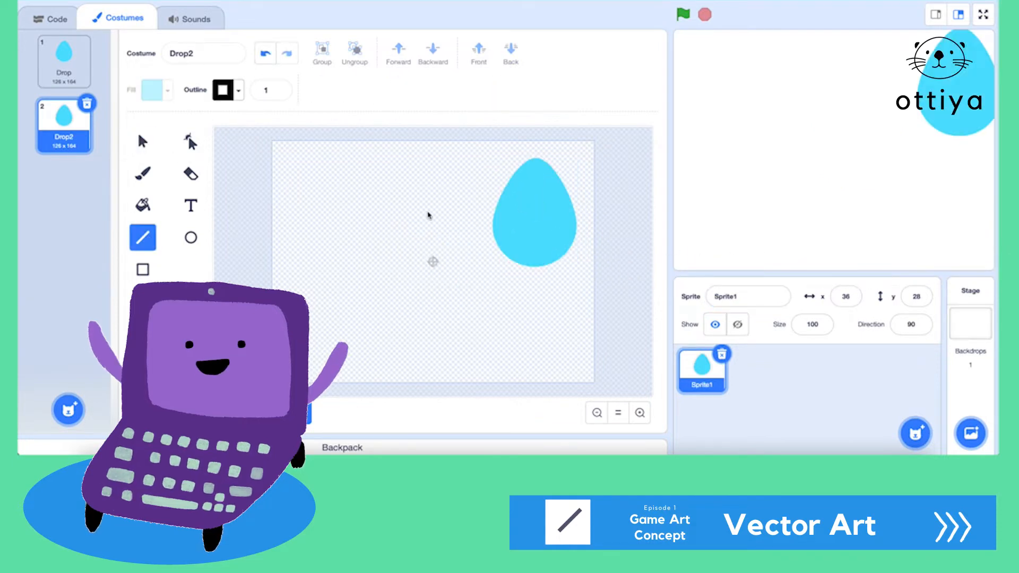
drag(423, 210, 417, 254)
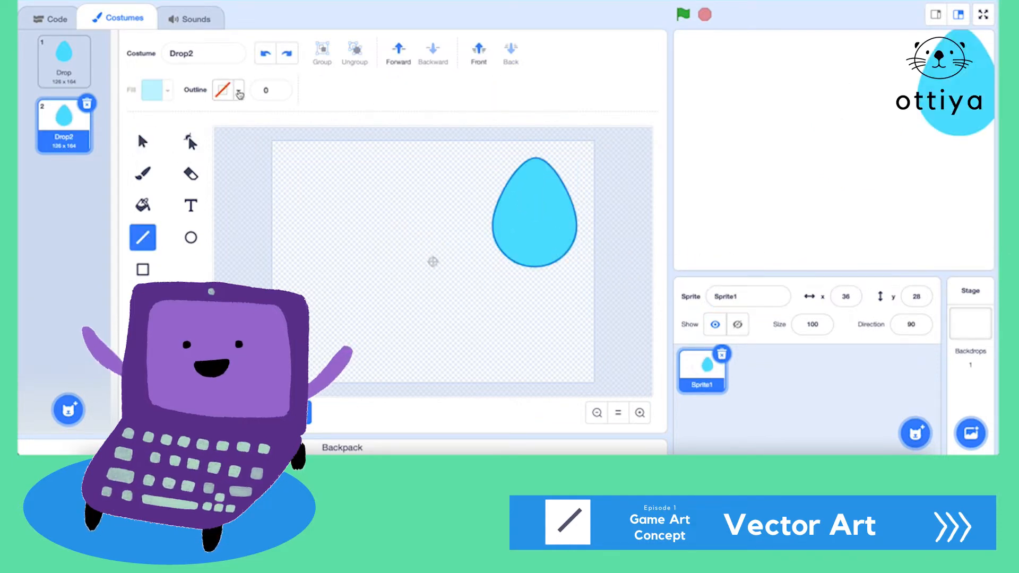
click(238, 90)
click(250, 271)
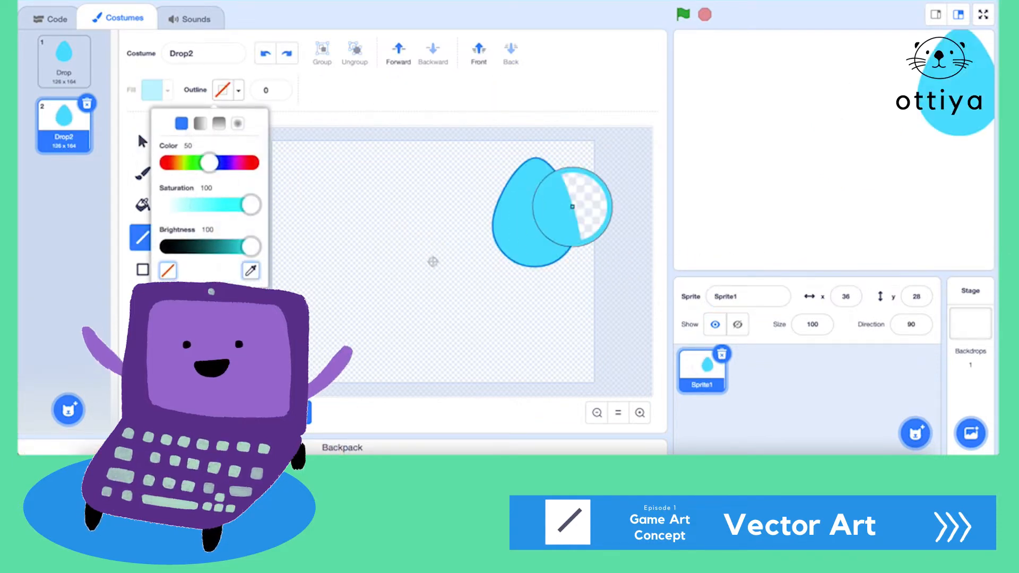
click(568, 208)
click(283, 96)
text(7)
Draw eight short lines radiating around the canvas centre and delete the drop shape from this costume
mouse_move(422, 204)
mouse_down()
mouse_move(427, 237)
mouse_move(407, 243)
mouse_move(417, 304)
mouse_up()
drag(454, 272, 492, 286)
drag(453, 253, 489, 245)
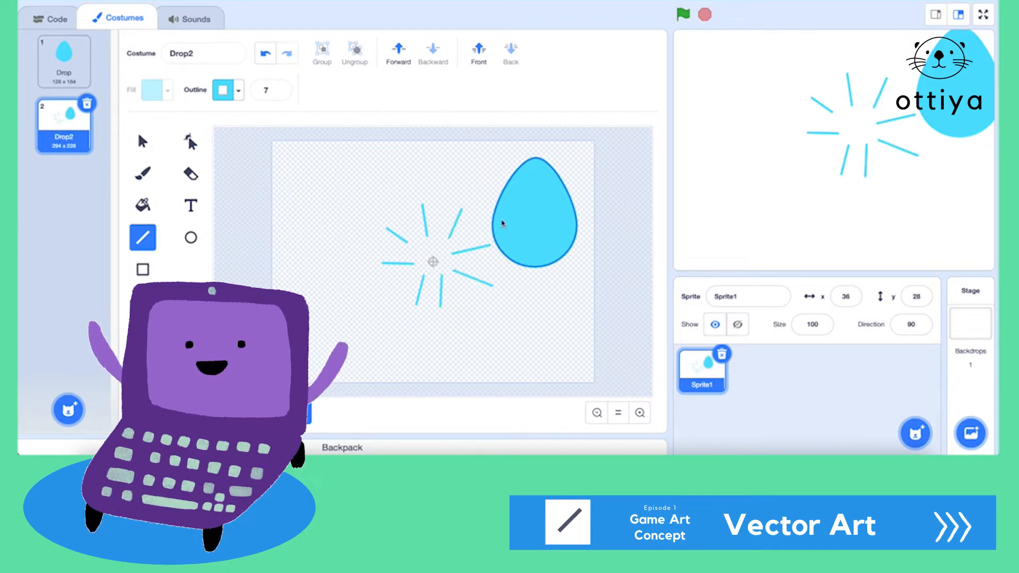
click(145, 142)
click(563, 200)
key(Delete)
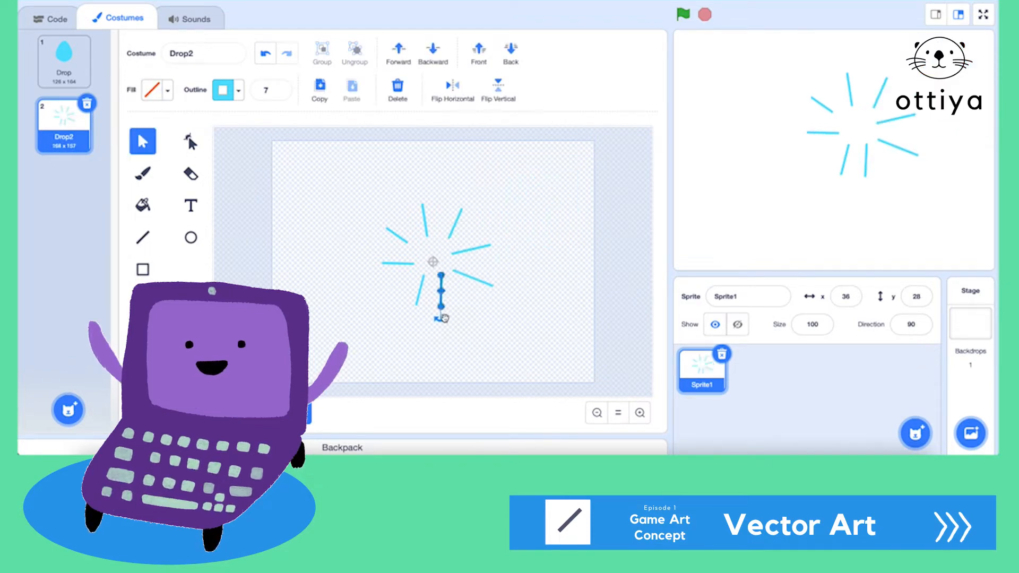
Rotate and reposition the individual splash lines so they spread evenly around the centre
drag(422, 319, 471, 280)
drag(470, 250, 471, 252)
click(397, 263)
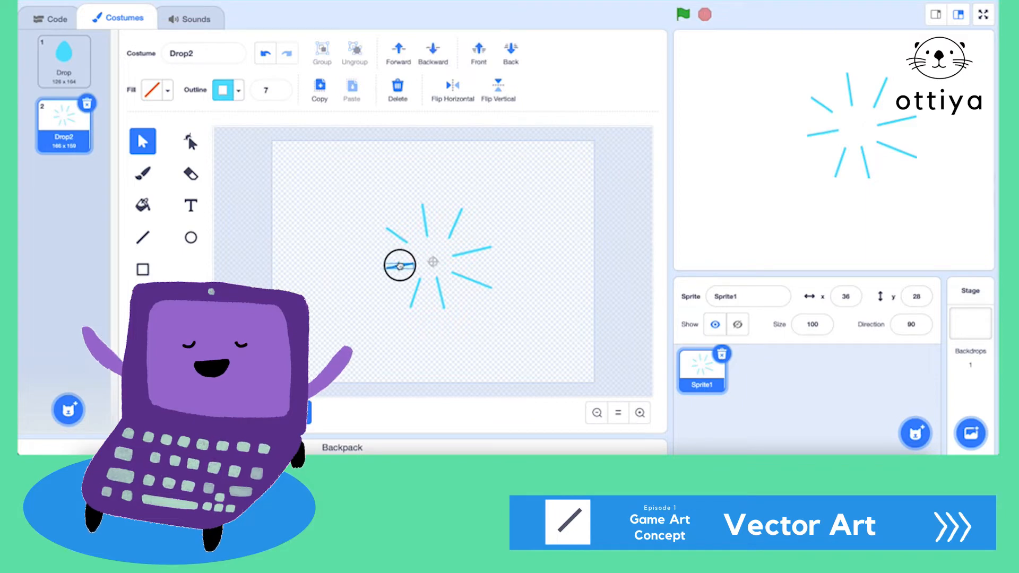
click(439, 286)
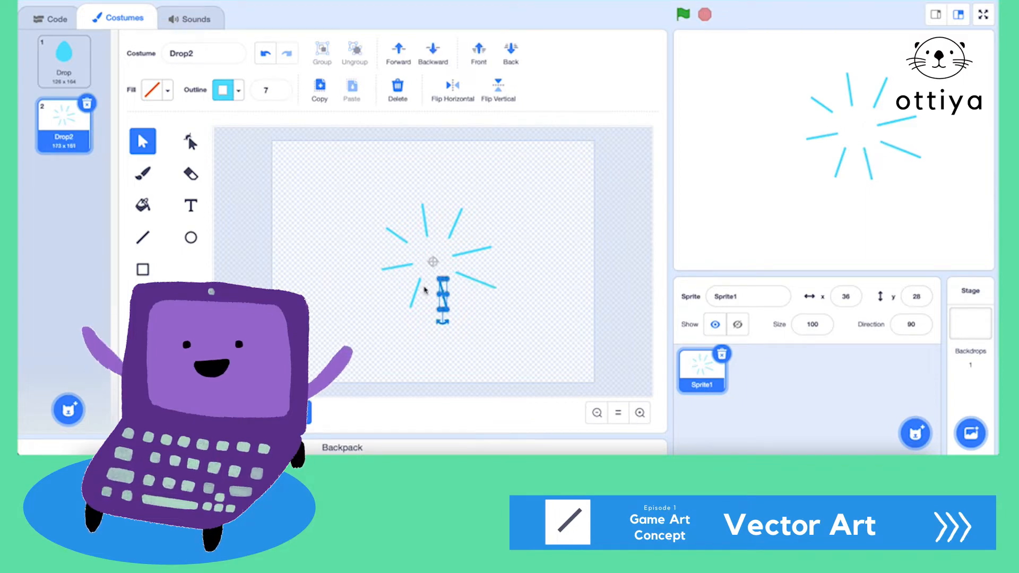
click(449, 237)
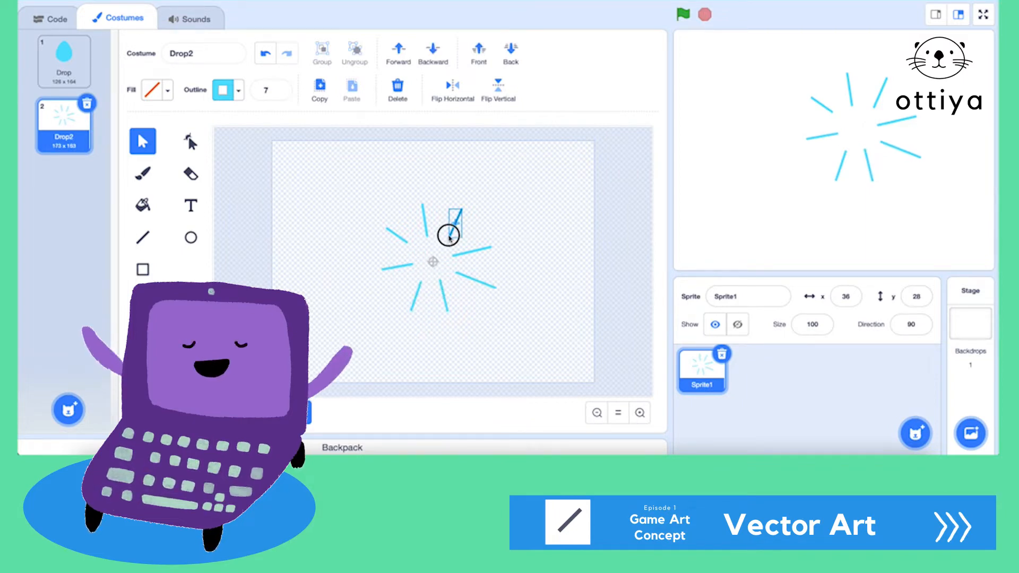
click(453, 254)
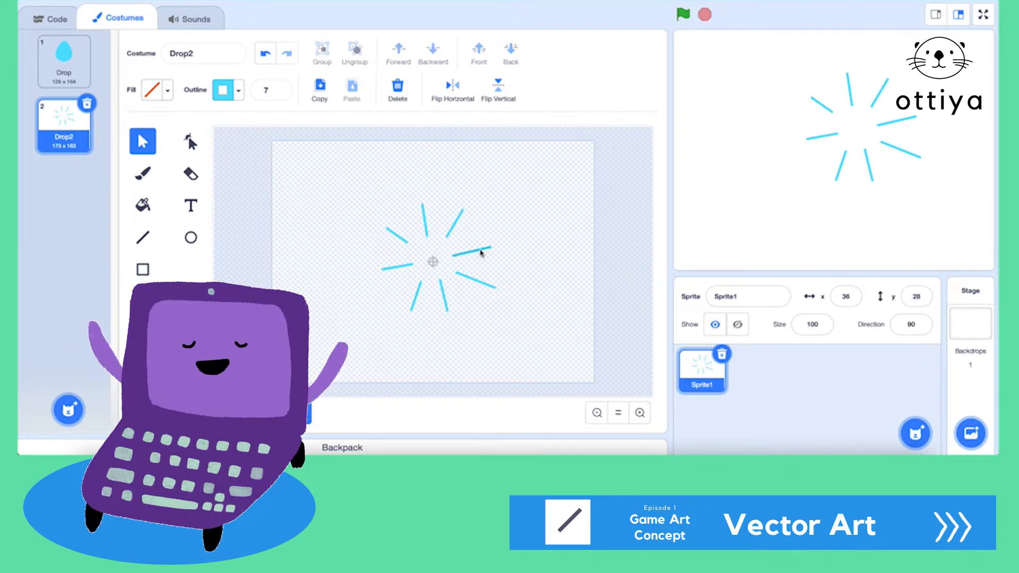
click(472, 238)
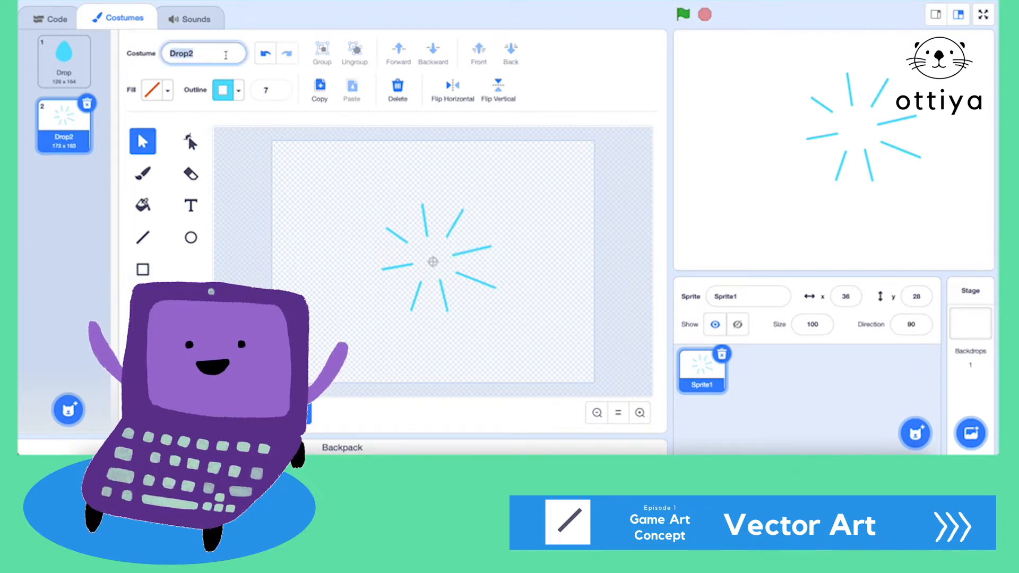
Rename the splash costume to Rain Drop Pop 1, and both the drop costume and the sprite to Rain Drop
click(225, 56)
key(BackSpace)
key(Return)
click(64, 59)
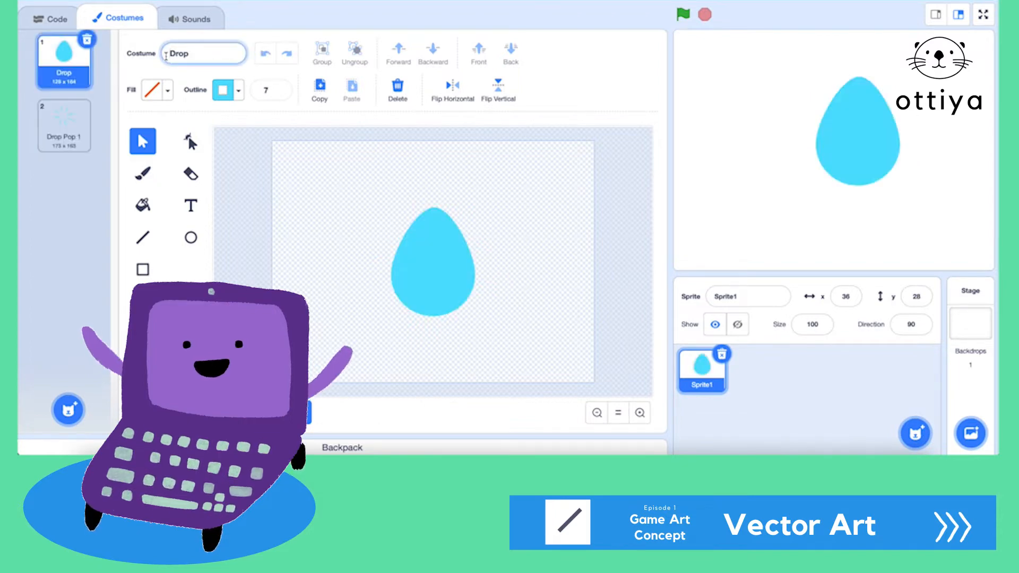
click(64, 124)
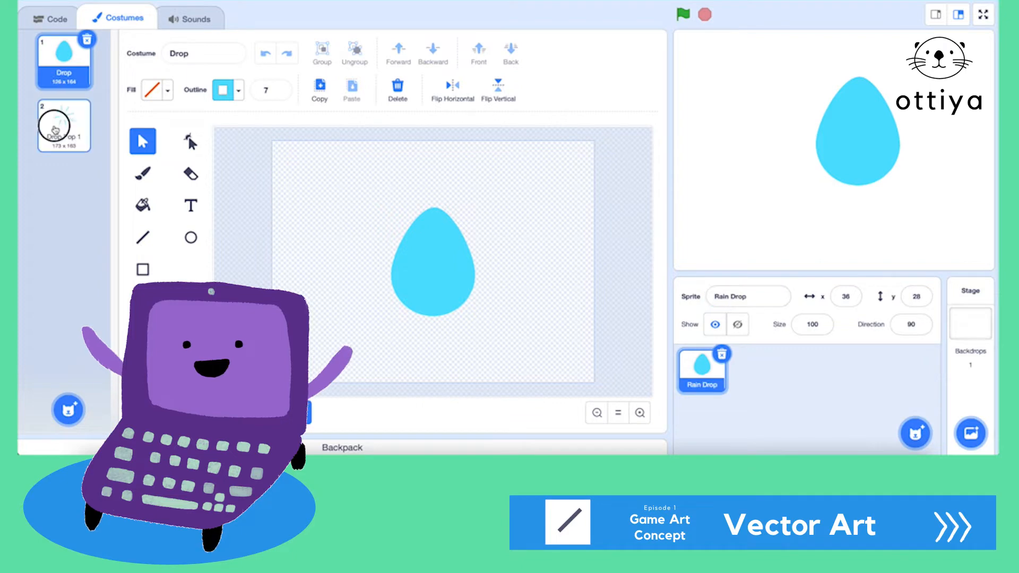
text(in)
click(64, 59)
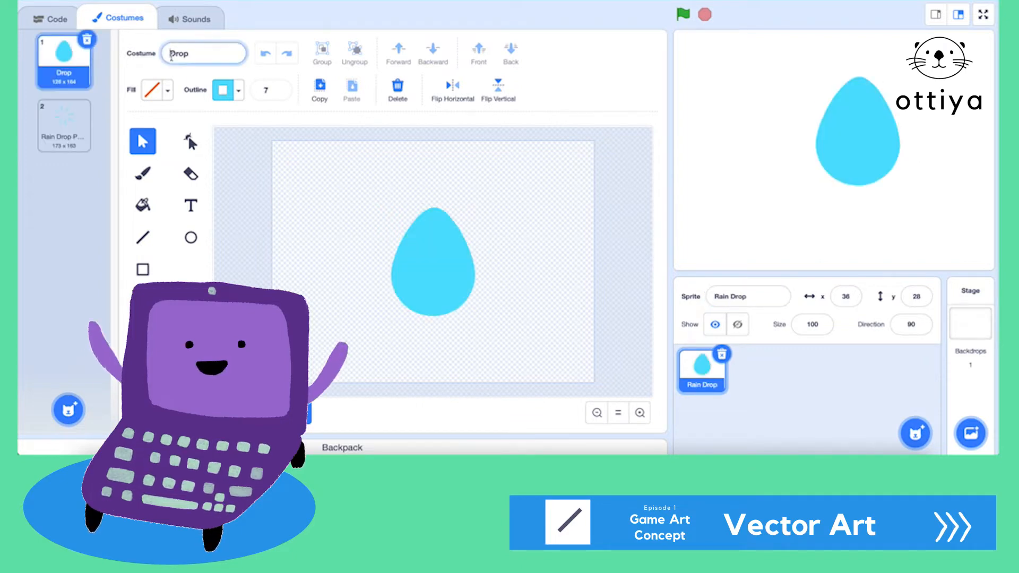
Preview the popping effect by switching back and forth between the drop and splash costumes
click(66, 120)
click(68, 80)
click(61, 126)
click(62, 66)
click(57, 125)
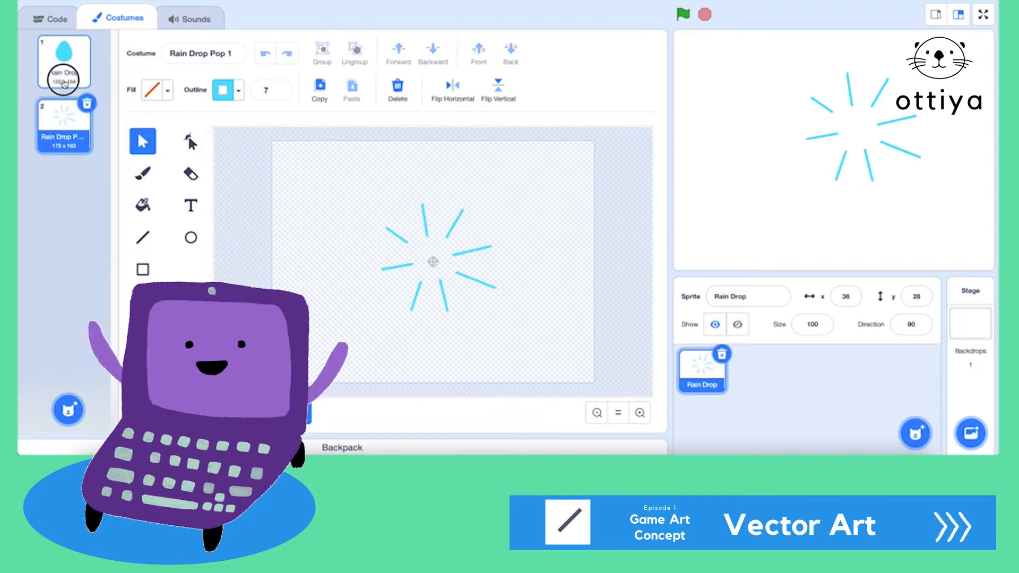
click(59, 91)
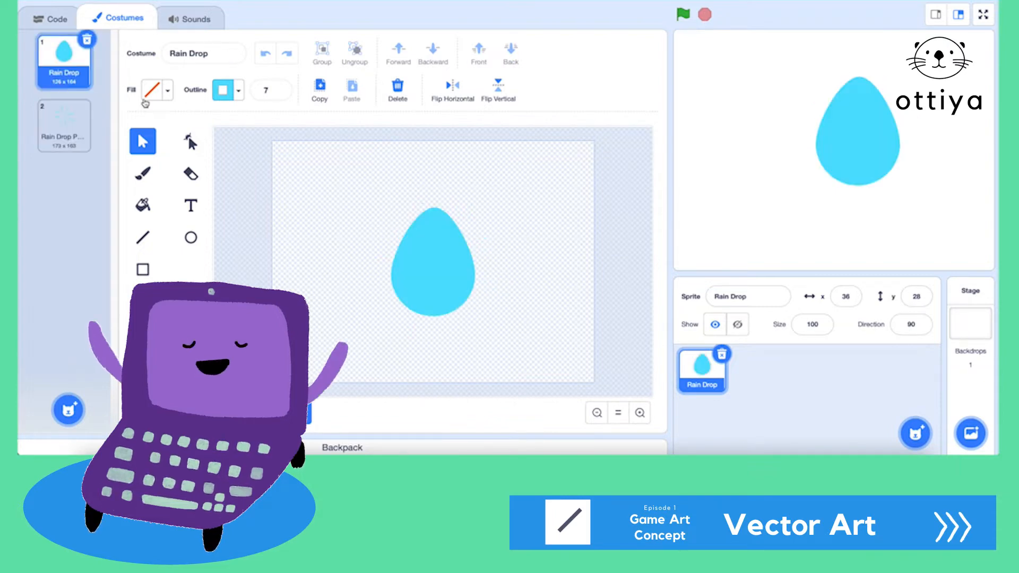
Create a new blank sprite and name it Scoreboard
click(50, 19)
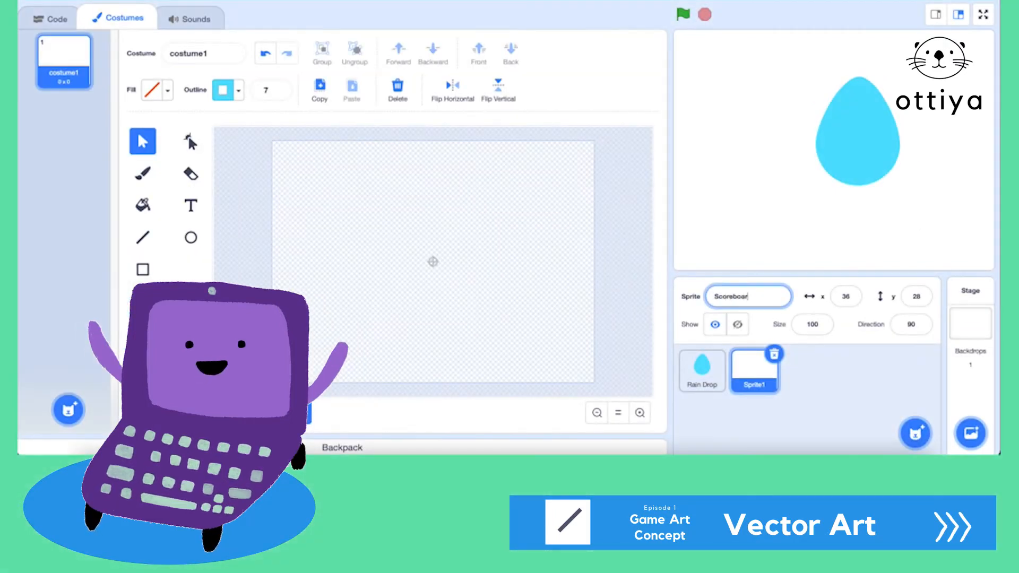
key(Return)
click(143, 269)
drag(388, 226, 554, 312)
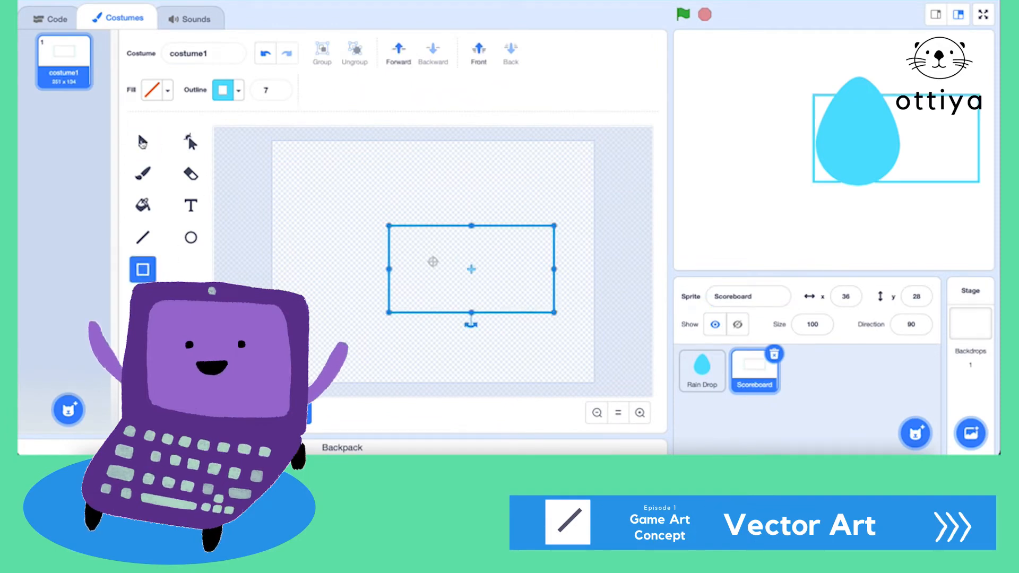
click(143, 141)
key(Delete)
Draw a circle in the Scoreboard costume and fill it with light blue
click(191, 237)
drag(316, 195, 380, 259)
click(157, 91)
drag(186, 205, 164, 205)
click(244, 196)
Copy the circle to build a cloud of five overlapping circles, and move the rain drop clear of it on the stage
click(143, 142)
drag(340, 224, 432, 261)
key(super+c)
key(super+v)
key(super+c)
key(super+v)
key(super+c)
key(super+v)
click(961, 205)
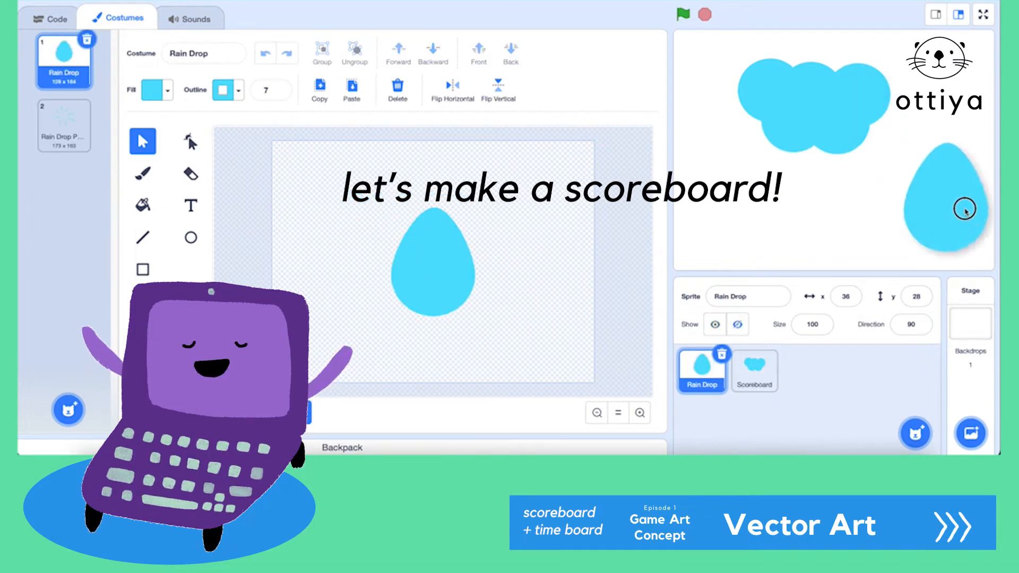
Group all the circles of the Scoreboard cloud and move the cloud to the canvas centre
click(740, 366)
key(super+a)
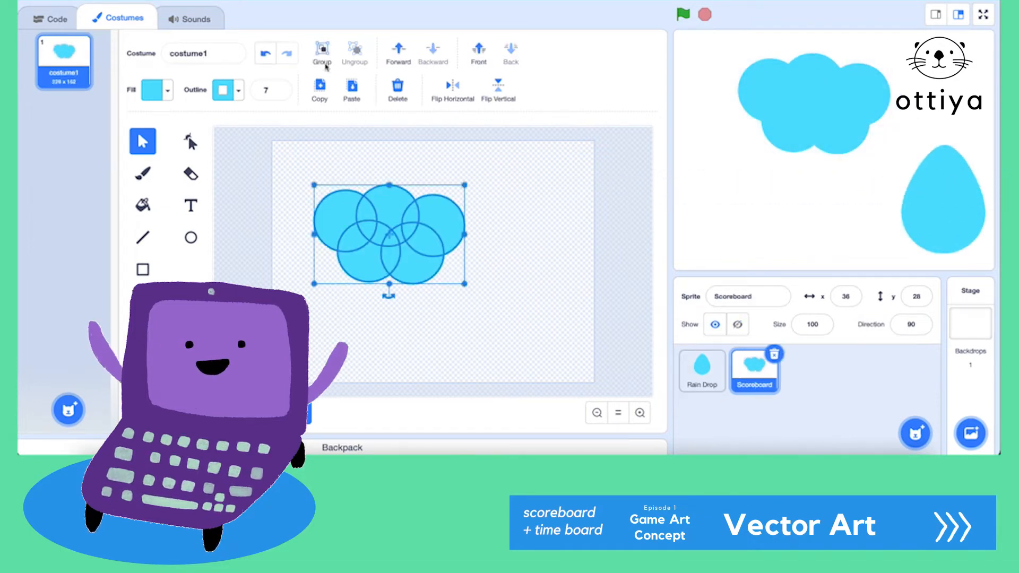
drag(448, 229, 491, 253)
Add the text "Score" on the cloud and make it white
click(191, 206)
click(395, 254)
text(Score)
click(351, 93)
click(164, 92)
drag(161, 208, 97, 208)
click(289, 200)
Place the score text at the cloud's upper left and extend it to "Score:"
click(142, 141)
click(418, 245)
drag(427, 254, 442, 265)
mouse_move(425, 258)
mouse_down()
mouse_move(418, 250)
mouse_move(432, 258)
mouse_up()
double_click(430, 256)
click(432, 258)
text(:)
click(223, 232)
click(142, 141)
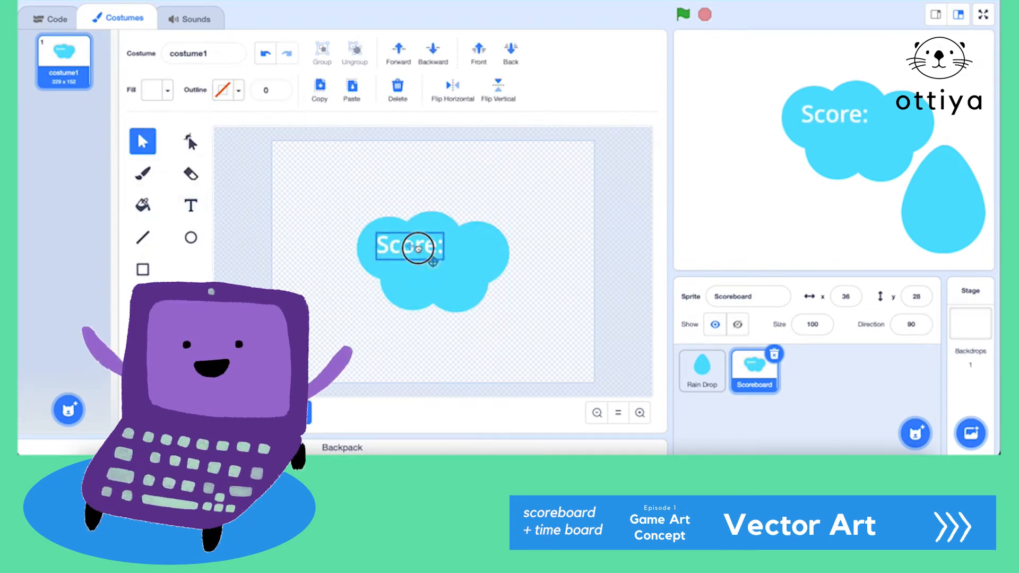
Try the Pixel font on the "Score:" label and switch back to Sans Serif
click(191, 206)
click(350, 90)
click(317, 245)
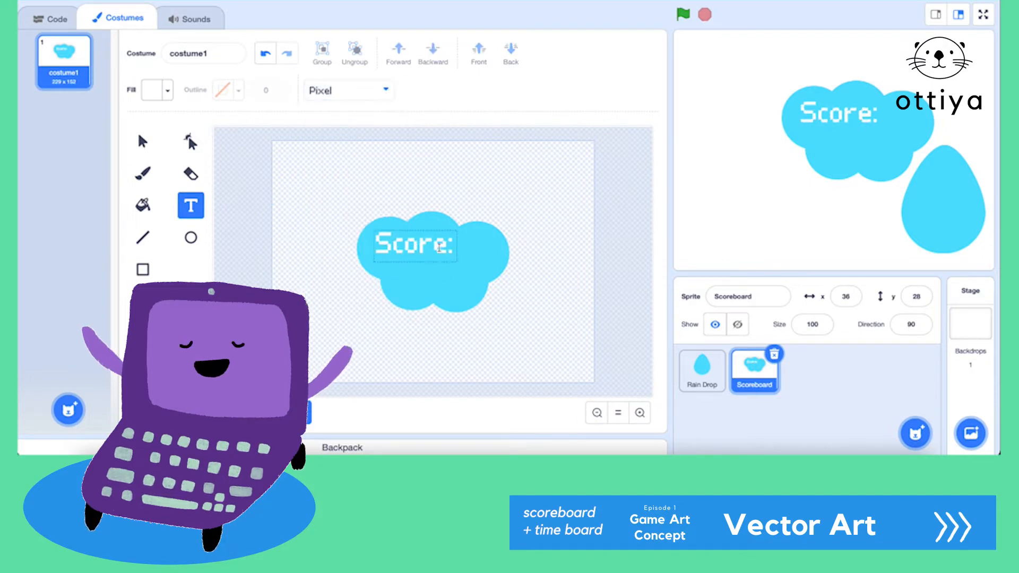
click(350, 90)
click(328, 119)
click(313, 216)
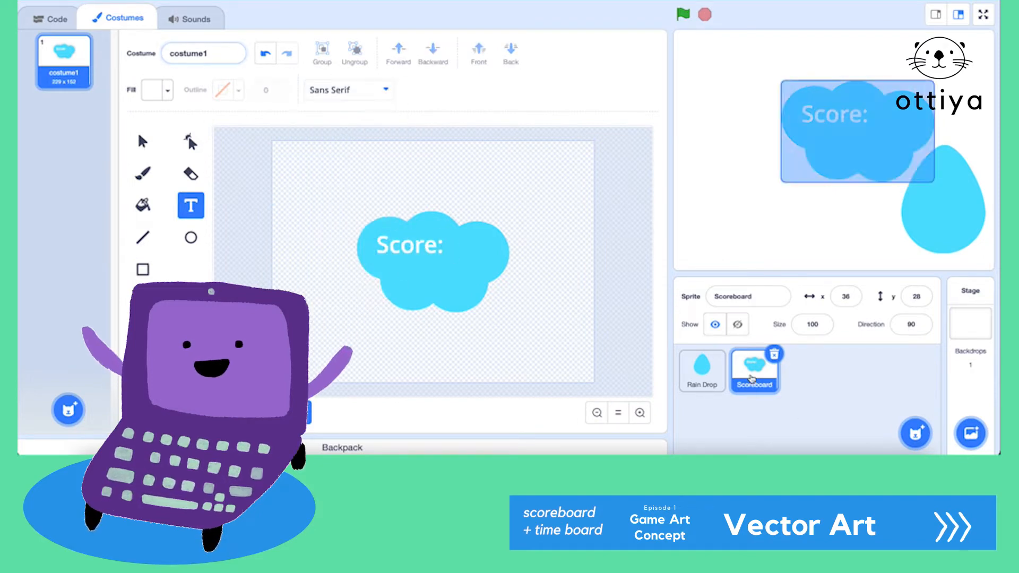
Duplicate the Scoreboard sprite, name the copy Time, and change its label to "Time:"
text(Time)
click(339, 232)
drag(331, 234, 452, 234)
text(Time:)
Ungroup the cloud shape of the Time sprite into separate circles
click(142, 141)
click(504, 241)
click(357, 57)
click(589, 204)
Rearrange the Time cloud's circles into a fuller cloud with three circles above and three below
drag(539, 241, 380, 299)
drag(522, 294, 564, 227)
drag(441, 315, 551, 329)
drag(419, 313, 446, 334)
drag(523, 334, 527, 337)
drag(355, 330, 359, 333)
drag(333, 199, 330, 189)
drag(532, 307, 527, 295)
click(607, 223)
drag(544, 206, 530, 223)
click(602, 214)
drag(325, 198, 331, 201)
click(588, 252)
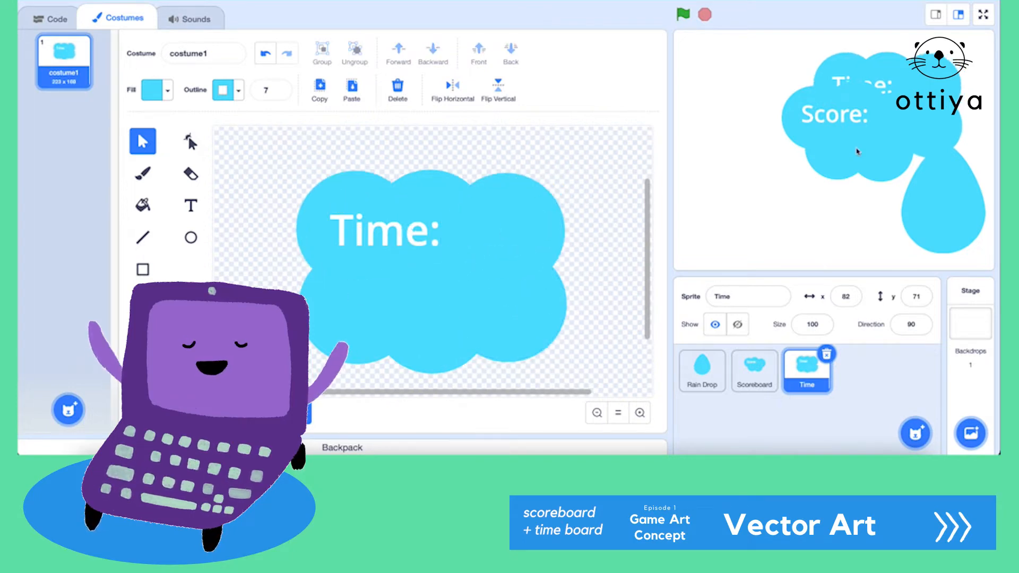
Arrange the stage with Scoreboard at the upper left, Time at the upper right, and the rain drop below Scoreboard
drag(849, 146, 746, 101)
drag(930, 137, 955, 121)
drag(943, 181, 757, 179)
Script the Time sprite to set its size to 50% when the green flag is clicked, and run the script
click(72, 23)
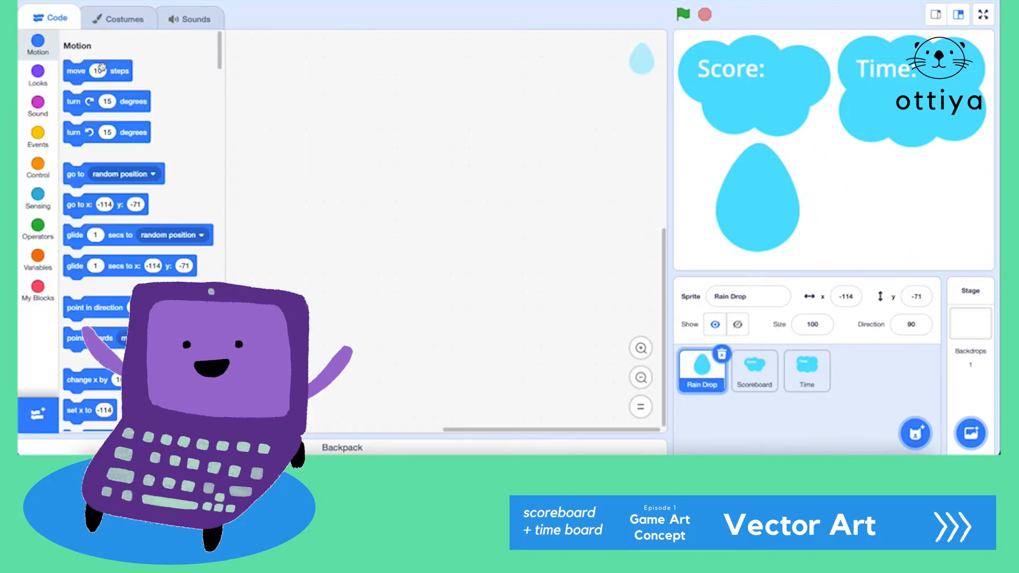
click(806, 371)
click(37, 136)
drag(82, 85, 303, 114)
click(38, 76)
scroll(108, 262, down, 1)
drag(83, 339, 303, 132)
click(333, 133)
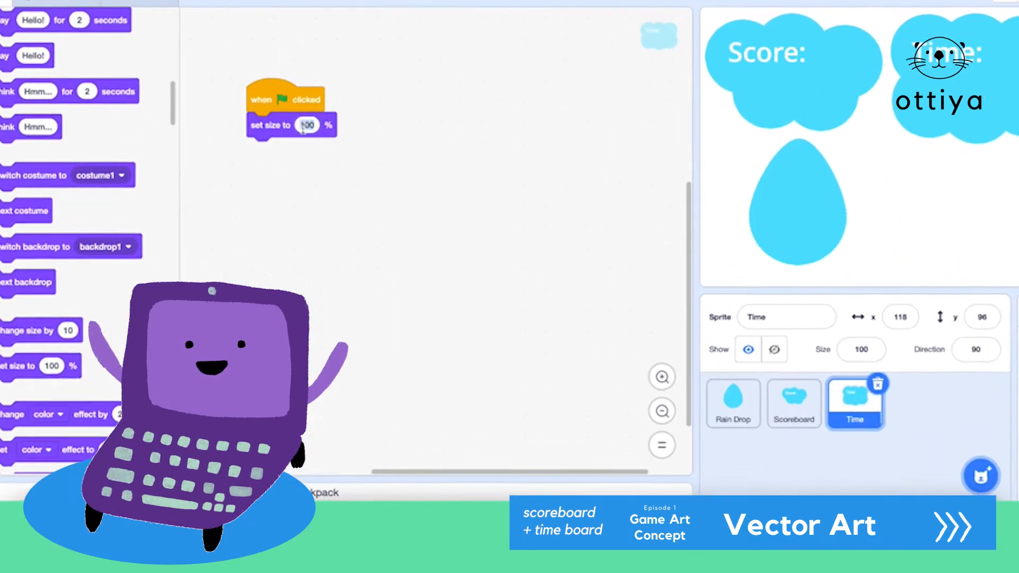
text(50)
click(290, 95)
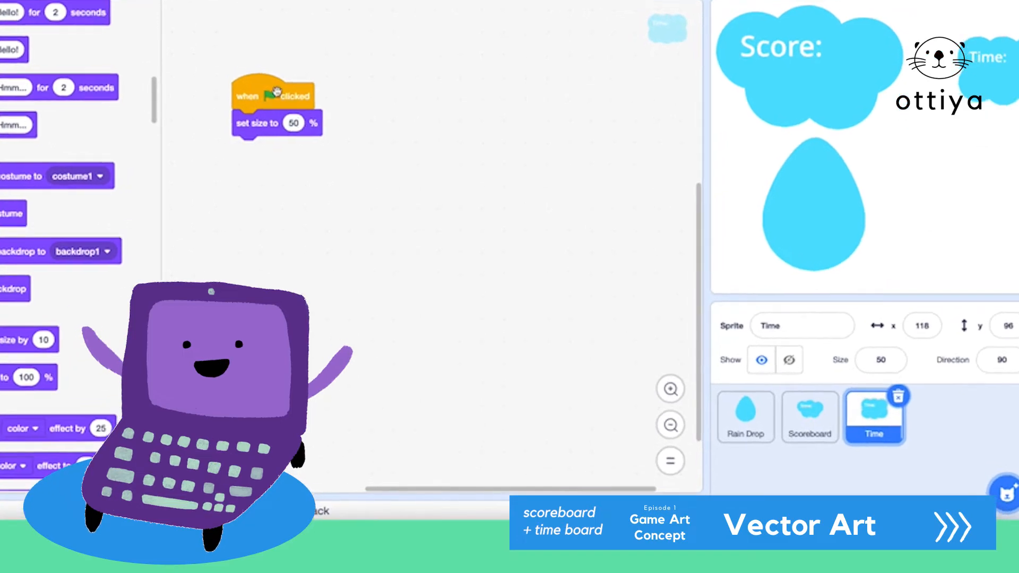
Move the Time sprite into the stage's upper-right corner and attach a go to x: 164 y: 128 block to its script
click(0, 23)
drag(9, 209, 263, 247)
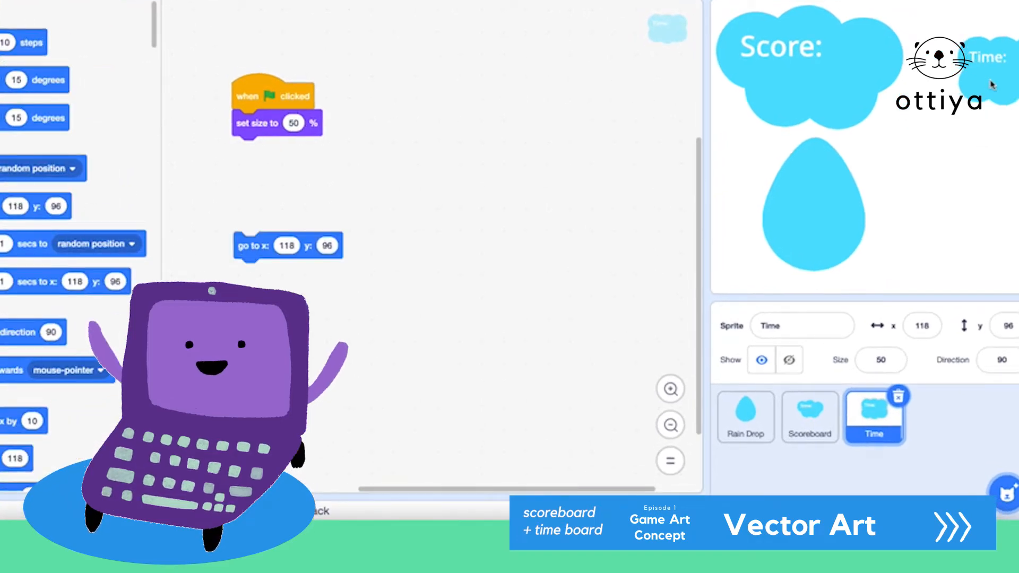
drag(992, 84, 1018, 70)
drag(250, 245, 100, 234)
drag(1010, 67, 1018, 61)
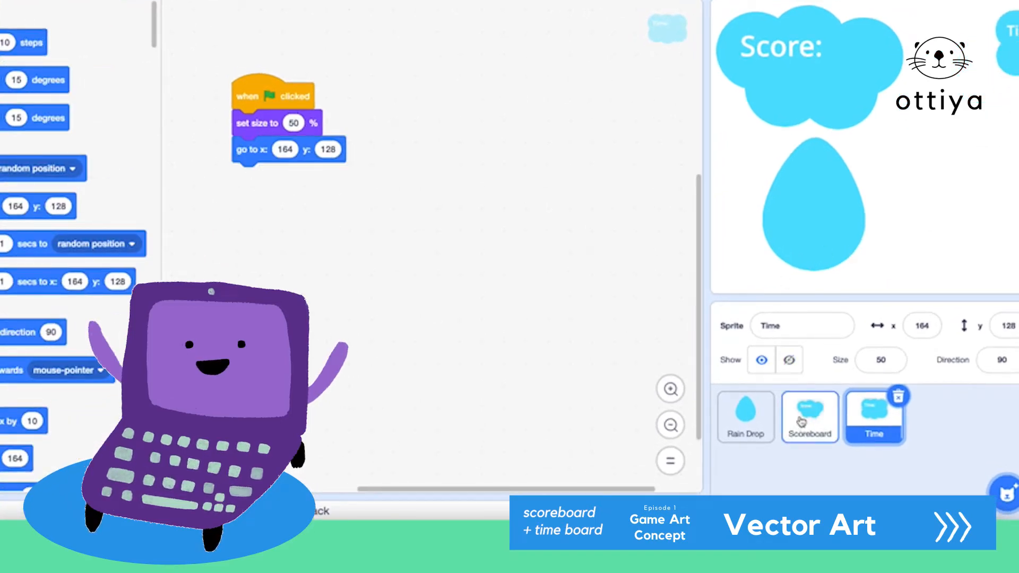
Script the Scoreboard sprite to set its size to 50% when the green flag is clicked
click(791, 414)
click(0, 128)
drag(5, 56, 267, 109)
click(0, 52)
scroll(9, 132, down, 1)
drag(4, 392, 265, 134)
click(284, 134)
text(50)
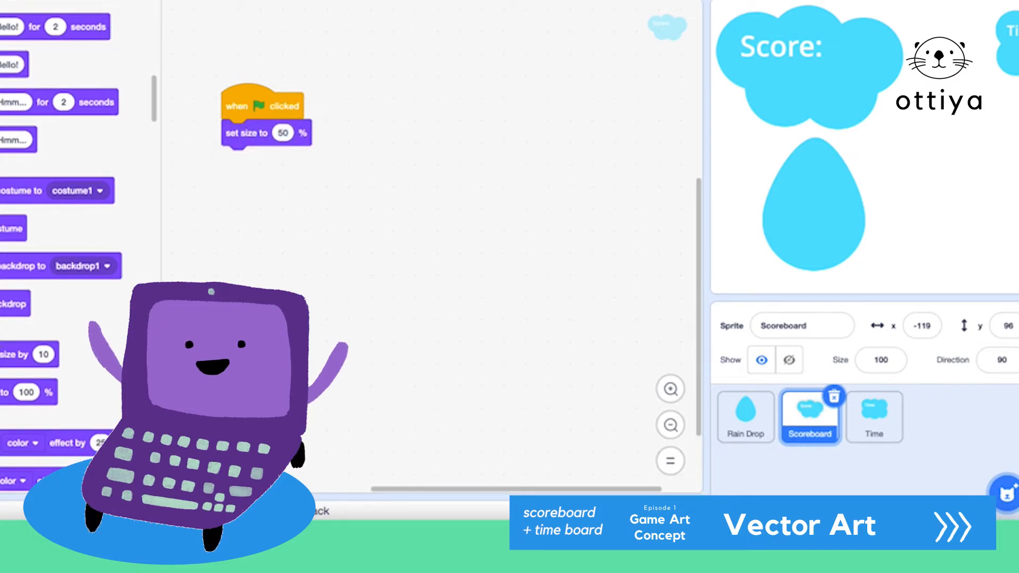
Move Scoreboard into the stage's upper-left corner, set its scripted size to 60% and run the script
click(289, 112)
drag(812, 84, 780, 59)
click(284, 133)
text(60)
click(267, 113)
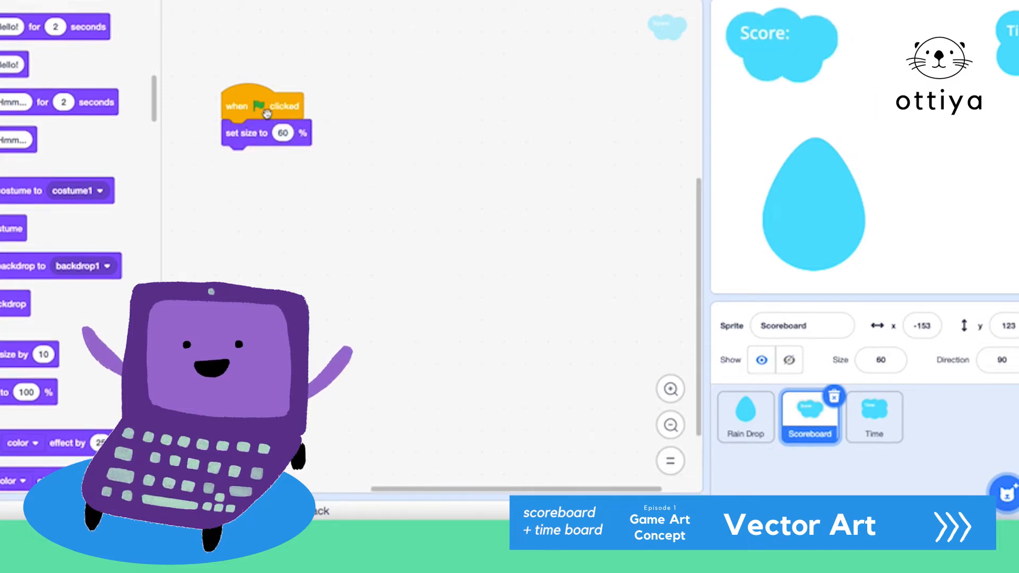
Attach a go to x: -153 y: 123 block to the Scoreboard script and run it
click(0, 14)
drag(22, 197, 279, 153)
click(249, 105)
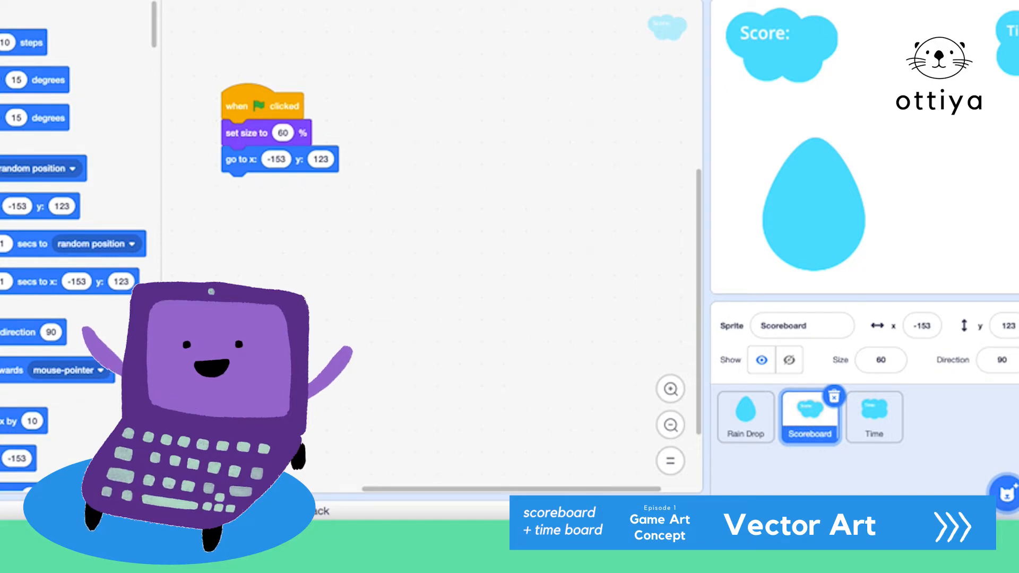
Create a new painted sprite and name it Ones (Time)
mouse_move(1006, 493)
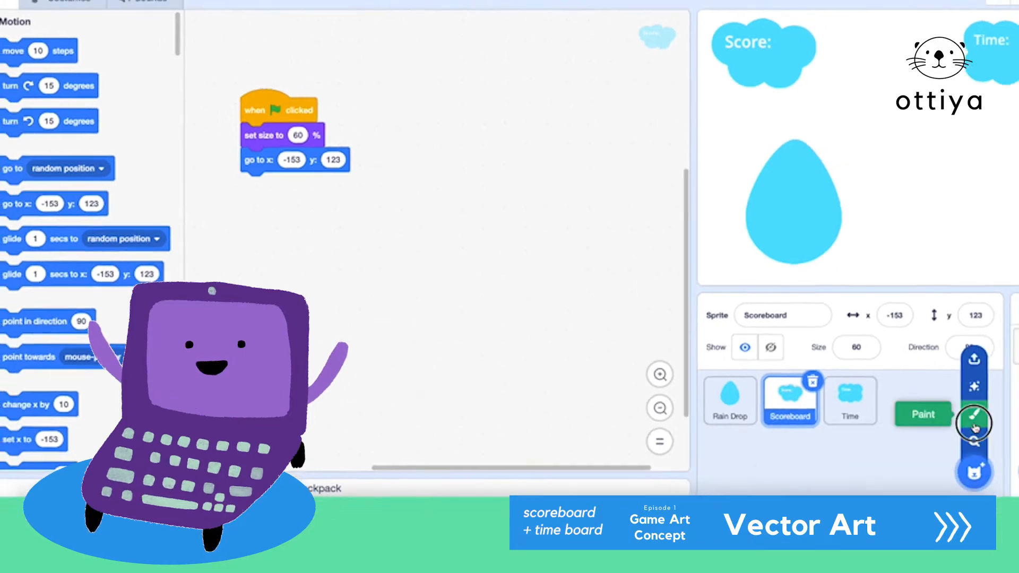
click(1005, 440)
double_click(802, 326)
text(Ten)
key(BackSpace)
key(BackSpace)
key(BackSpace)
text(Ones (Time)
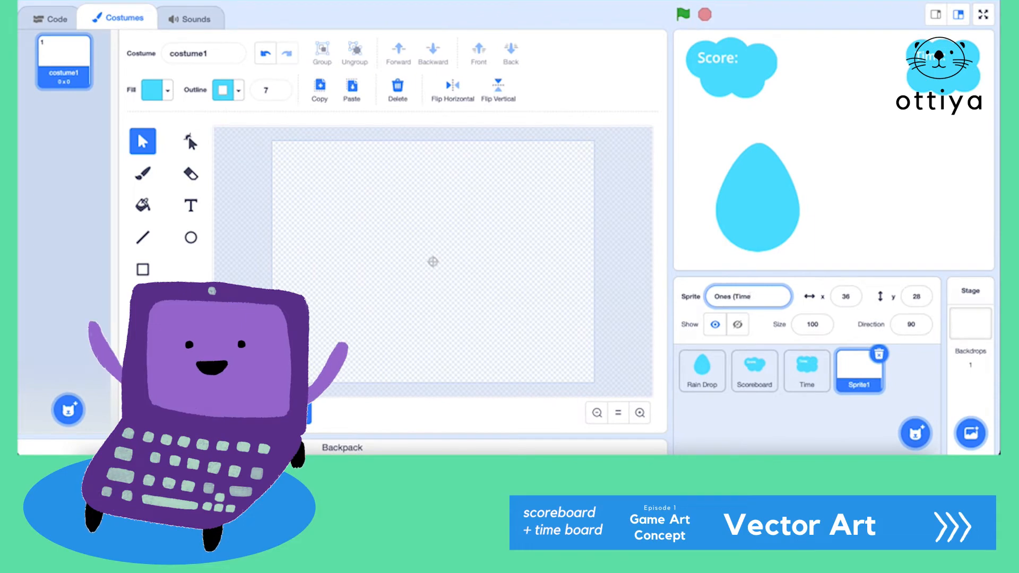
text())
Add a text digit 1 to the costume, enlarge it, center it on the canvas and fill it white
click(191, 205)
click(421, 268)
text(1)
click(143, 141)
drag(430, 277, 476, 364)
drag(459, 301, 444, 253)
click(157, 90)
drag(157, 205, 103, 206)
click(522, 199)
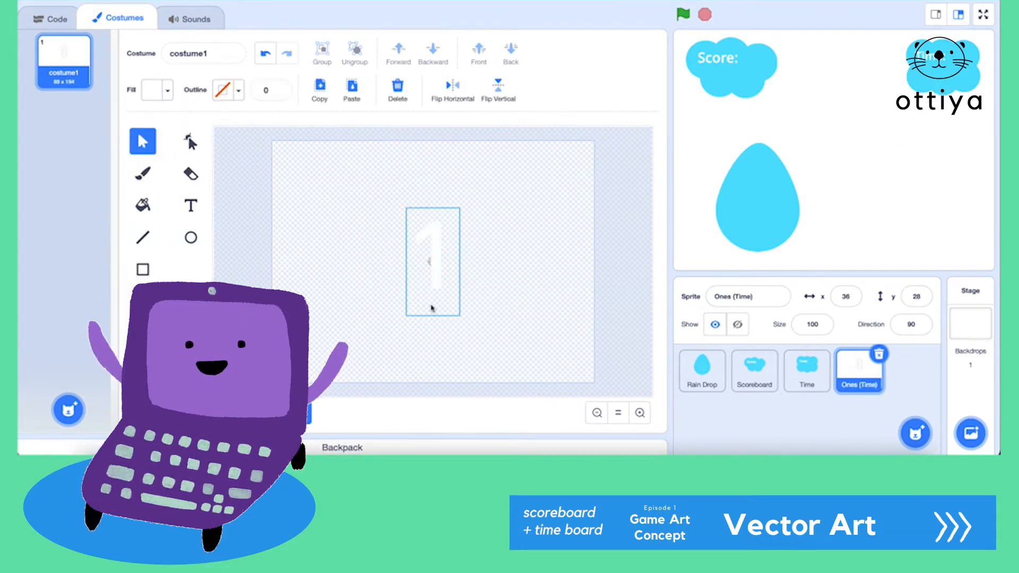
Recolor the digit 1 black
double_click(431, 300)
click(157, 91)
drag(189, 220, 61, 221)
click(523, 199)
Script Ones (Time) to set its size to 30% when the green flag is clicked, and position the digit on the Time cloud
drag(862, 118, 935, 88)
click(50, 18)
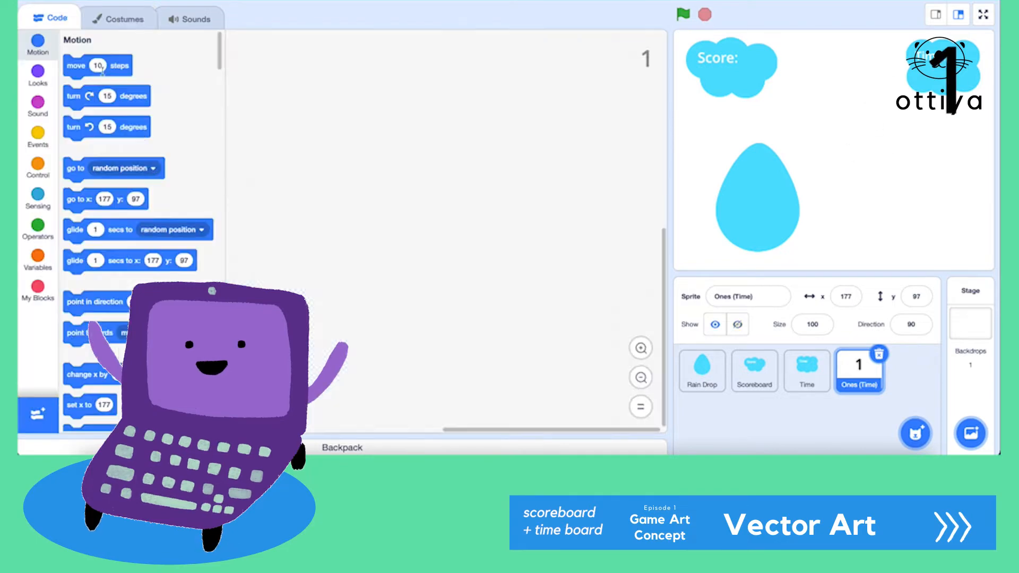
click(38, 137)
drag(76, 73, 336, 151)
click(39, 85)
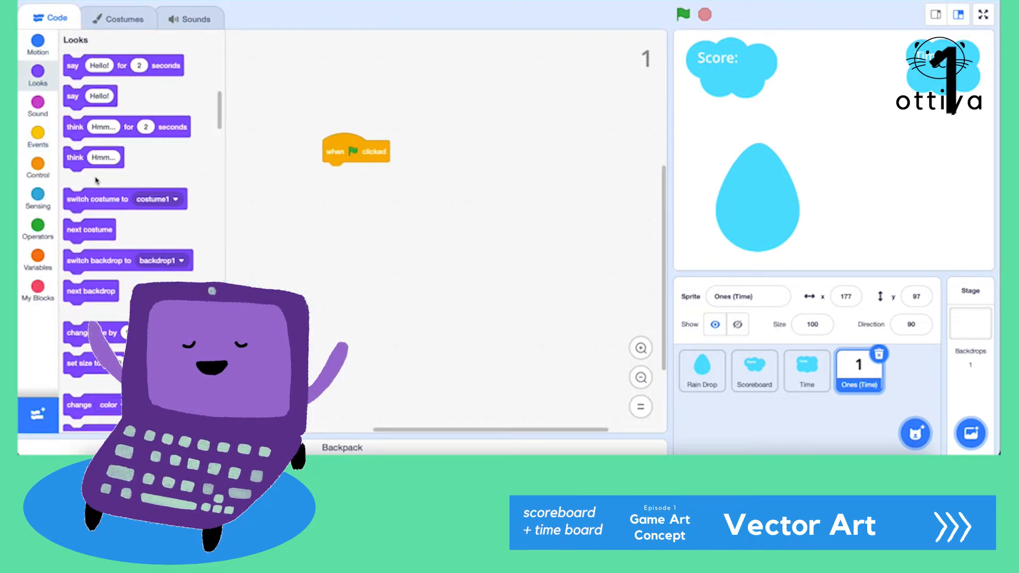
click(375, 173)
text(30)
click(353, 153)
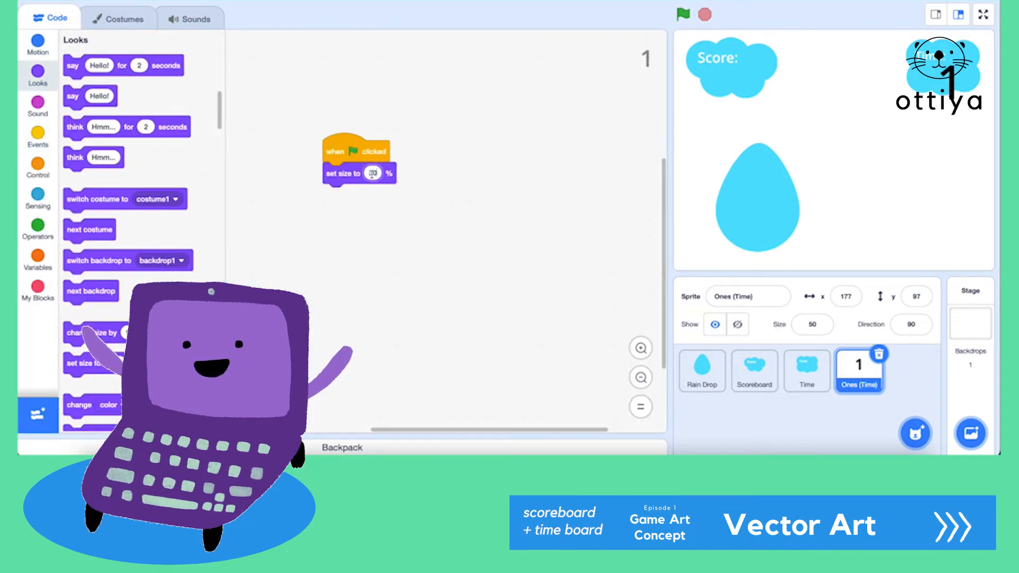
drag(952, 67, 953, 57)
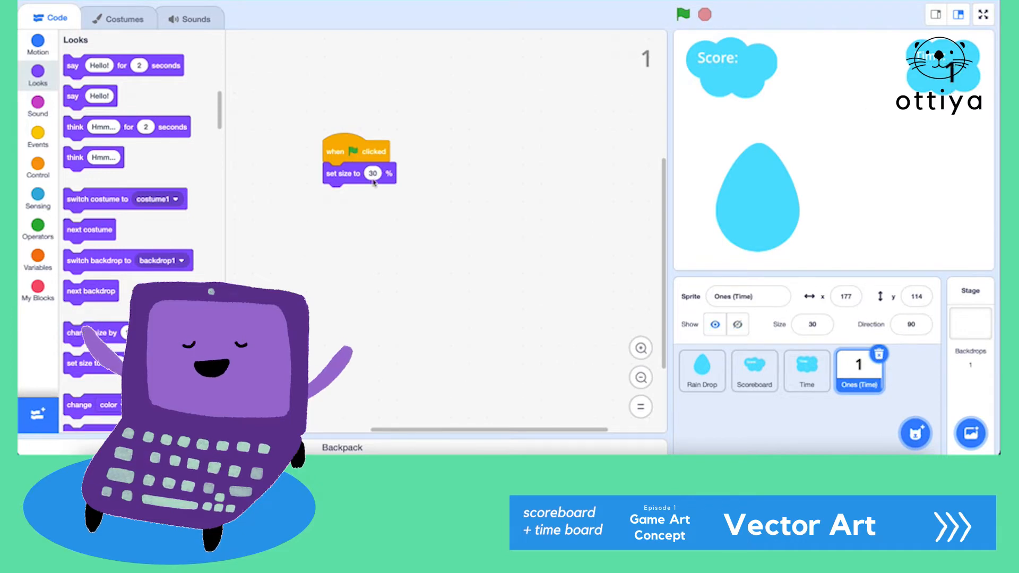
Recolor the digit 1 in the first costume white
click(97, 20)
click(169, 90)
drag(103, 221, 233, 222)
click(366, 240)
click(142, 142)
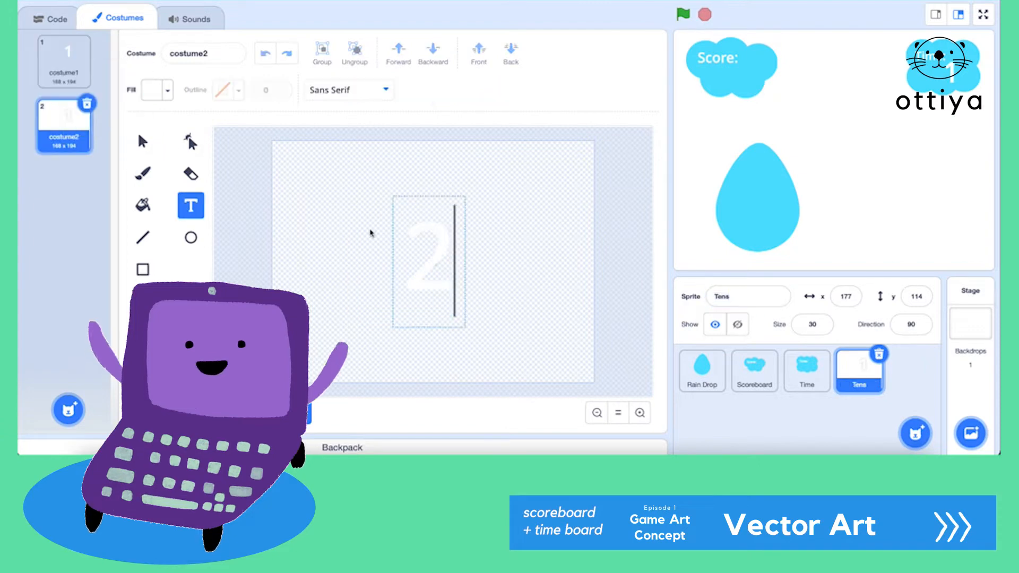
Duplicate the newest costume repeatedly and change the copies' digits to 3, 4 and 5
right_click(59, 135)
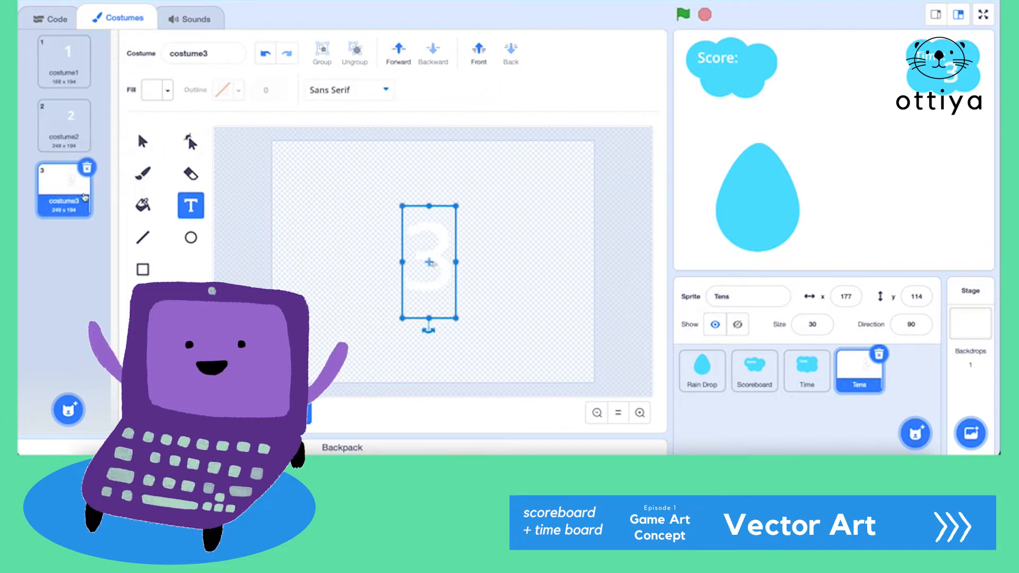
right_click(84, 197)
click(101, 205)
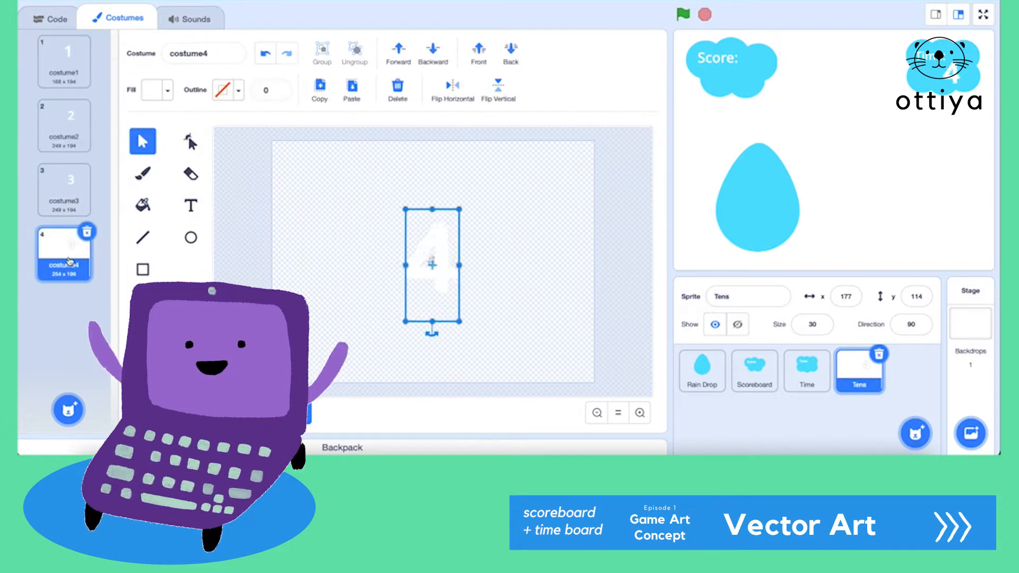
right_click(70, 261)
click(87, 269)
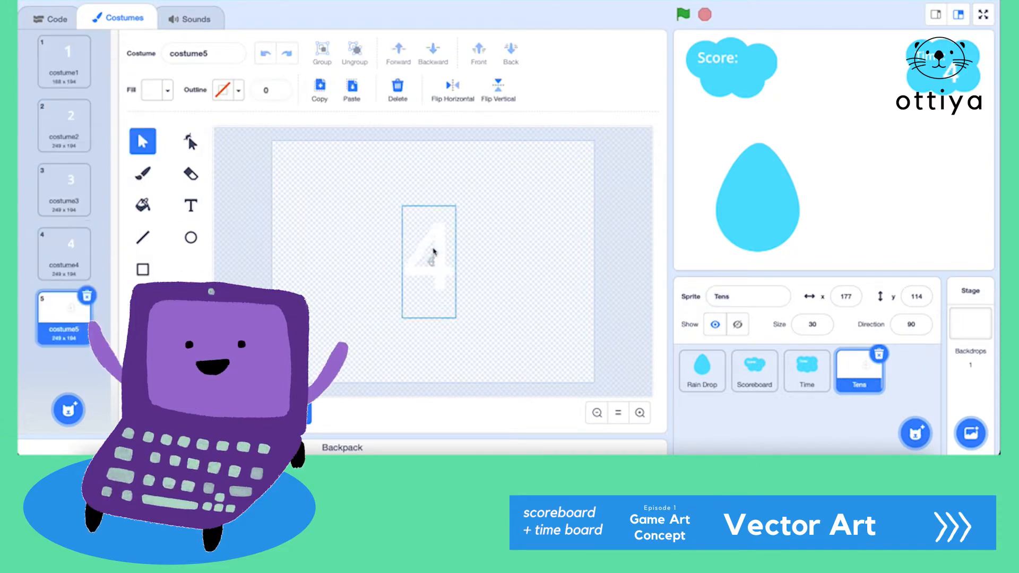
click(190, 205)
click(432, 264)
text(5)
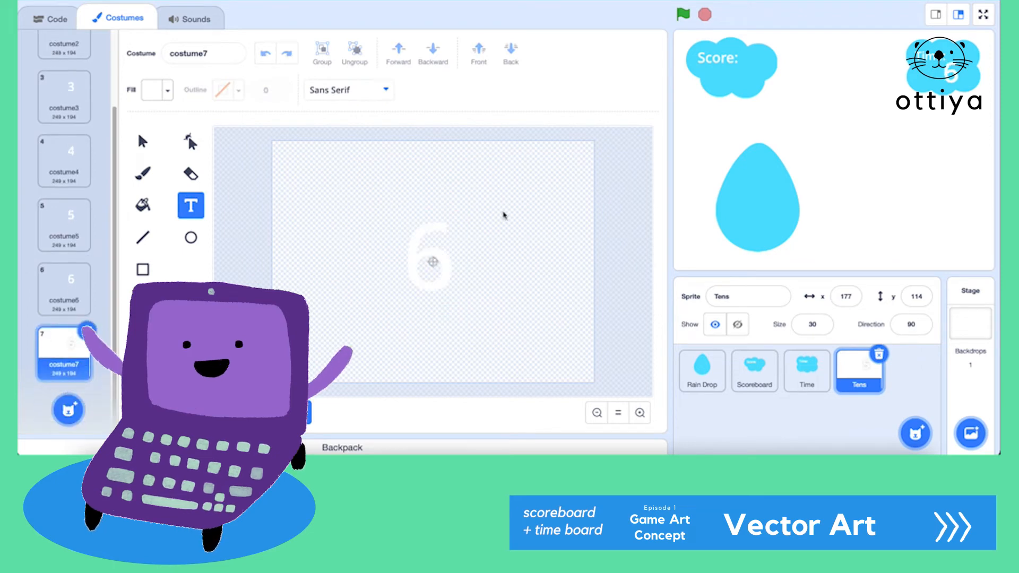
Continue duplicating costumes with the digits 7, 8 and 9, and make a tenth costume showing a dash
text(7)
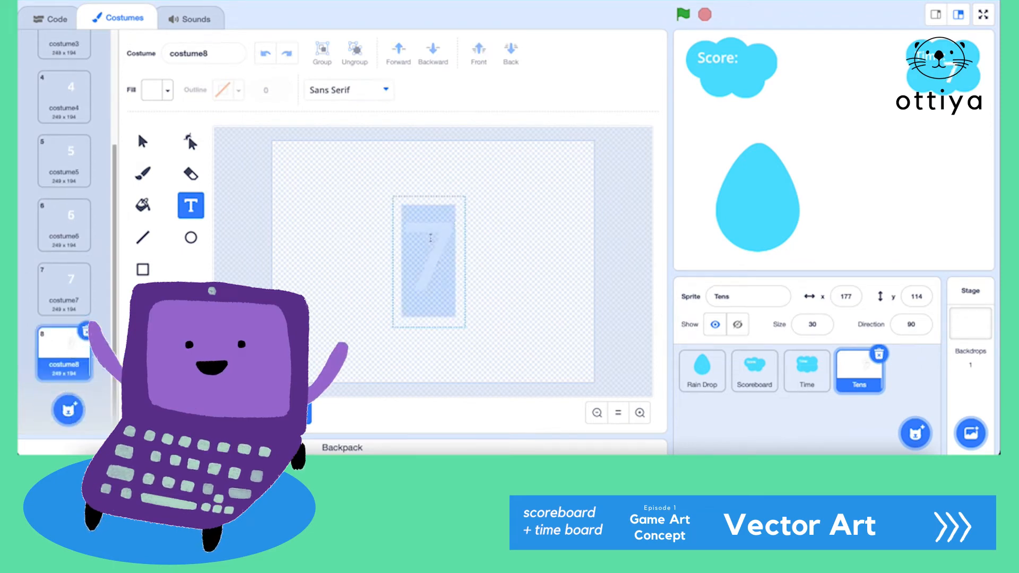
text(8)
right_click(64, 345)
click(89, 371)
right_click(60, 358)
click(82, 369)
click(432, 243)
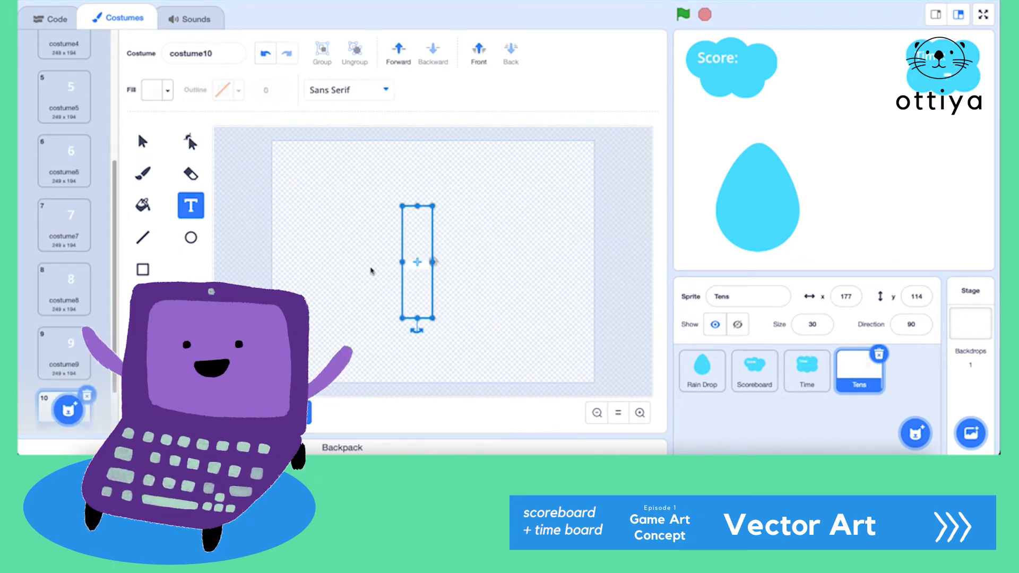
Add an eleventh costume by duplication and change its text to 0
click(58, 366)
scroll(61, 361, down, 2)
click(69, 357)
right_click(79, 358)
click(91, 369)
click(428, 258)
text(0)
click(490, 270)
Center the digits on the canvas in the costumes from costume9 back to costume1
click(64, 225)
click(64, 159)
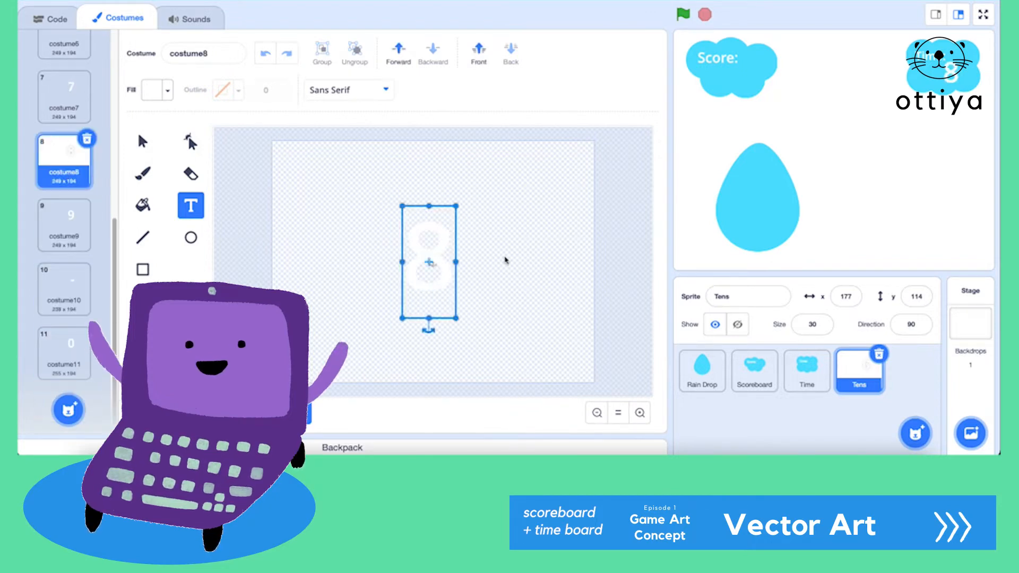
click(439, 257)
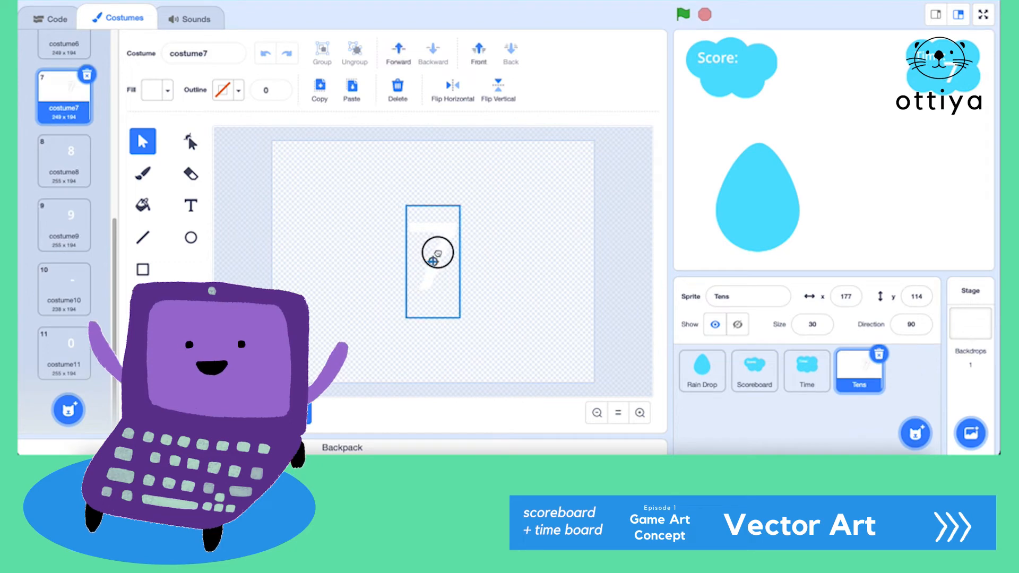
click(428, 242)
click(432, 234)
click(440, 246)
click(437, 246)
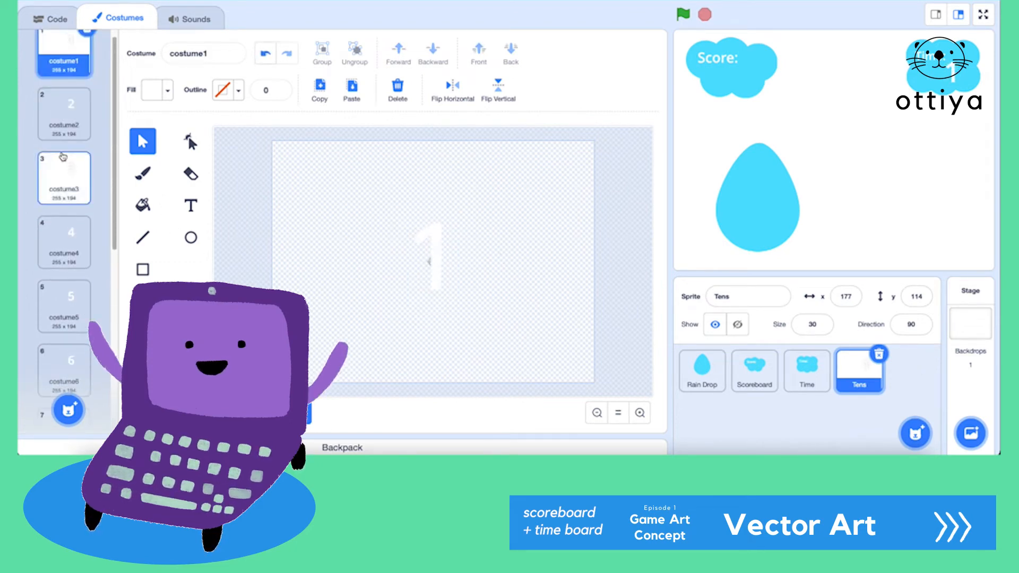
Move the Tens digit left within the Time cloud and replace its script's position block with go to x: 152 y: 113
click(51, 19)
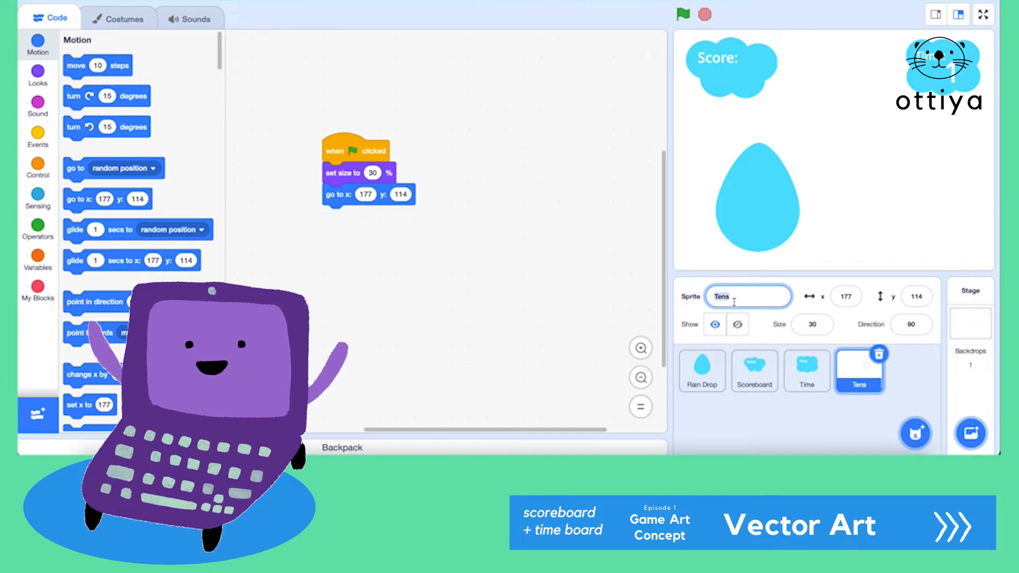
drag(954, 77, 937, 77)
drag(86, 198, 340, 243)
drag(328, 202, 149, 218)
drag(337, 245, 343, 198)
Rename the Tens sprite as Tens (Time)
click(760, 298)
text((ti)
key(BackSpace)
key(BackSpace)
text(Time))
Set the scripted size of Tens (Time) to 20% and run the script
click(822, 373)
click(856, 376)
click(372, 173)
text(20)
click(334, 152)
Duplicate the Tens (Time) sprite and rename the copy Ones (Time)
right_click(872, 372)
click(918, 387)
click(700, 296)
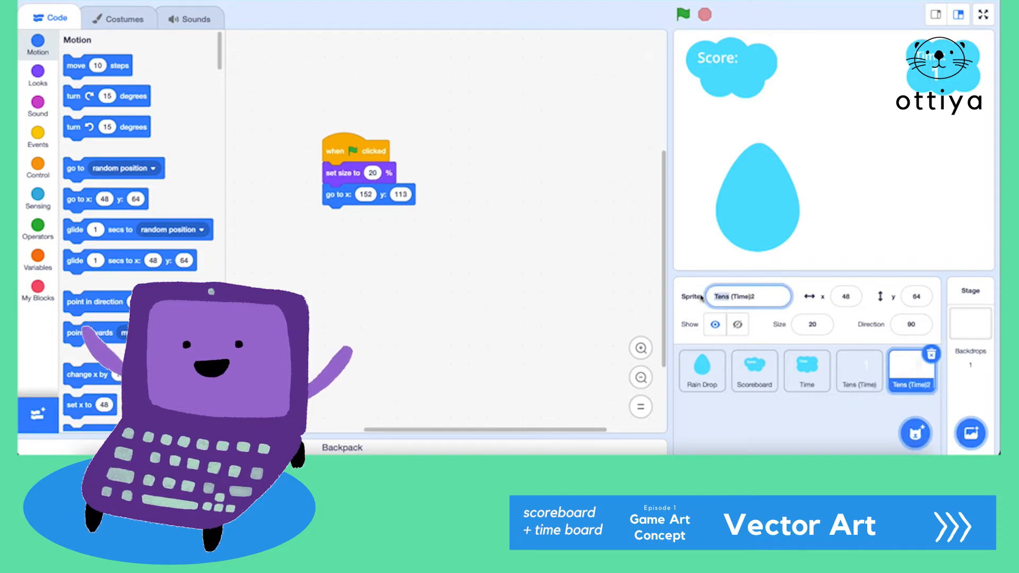
key(BackSpace)
Insert a go to front layer block under the green flag block in both the Ones (Time) and Tens (Time) scripts
click(806, 372)
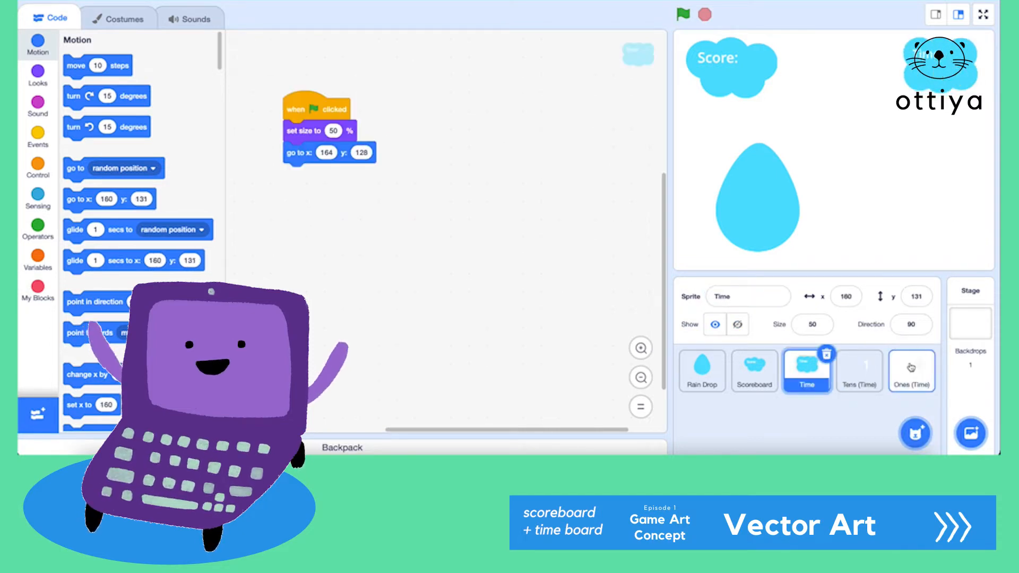
click(908, 365)
click(37, 90)
scroll(127, 212, down, 5)
drag(74, 336, 335, 174)
click(343, 148)
click(859, 371)
drag(74, 335, 335, 174)
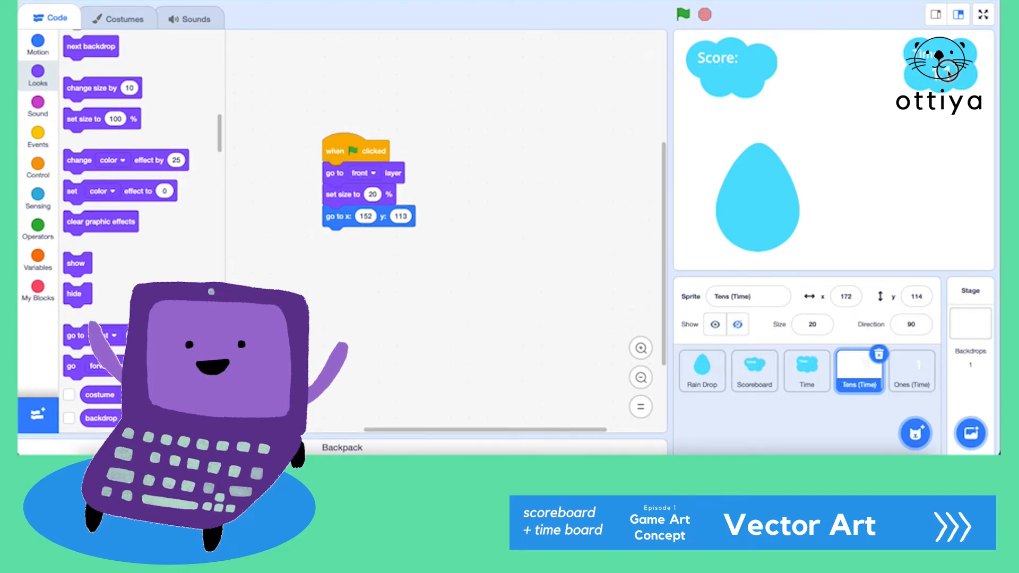
Swap the names of the two digit sprites, Tens (Time) and Ones (Time)
click(911, 368)
click(725, 296)
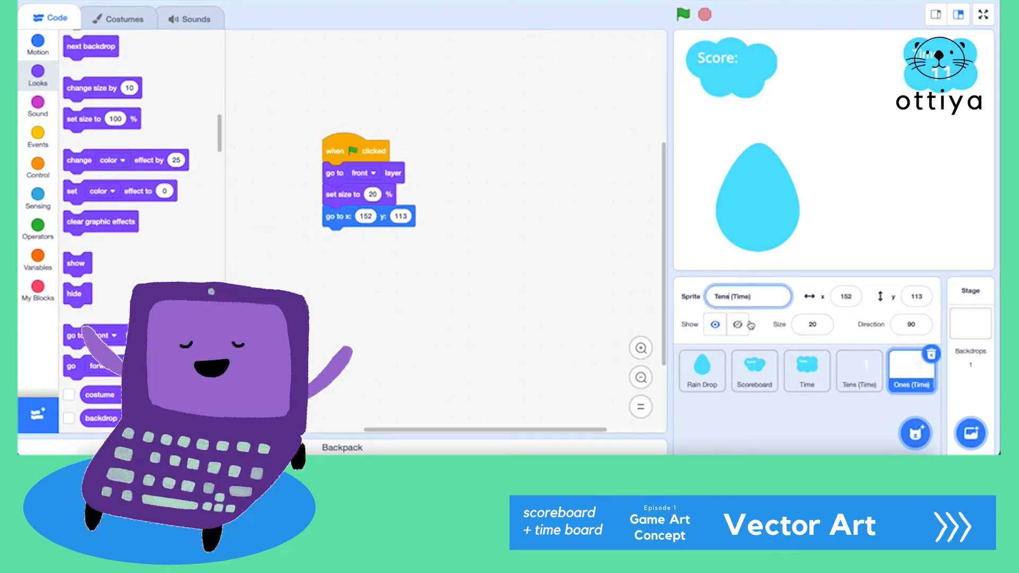
click(859, 371)
double_click(726, 296)
text(Ones)
click(903, 363)
click(756, 296)
key(BackSpace)
key(Return)
click(898, 375)
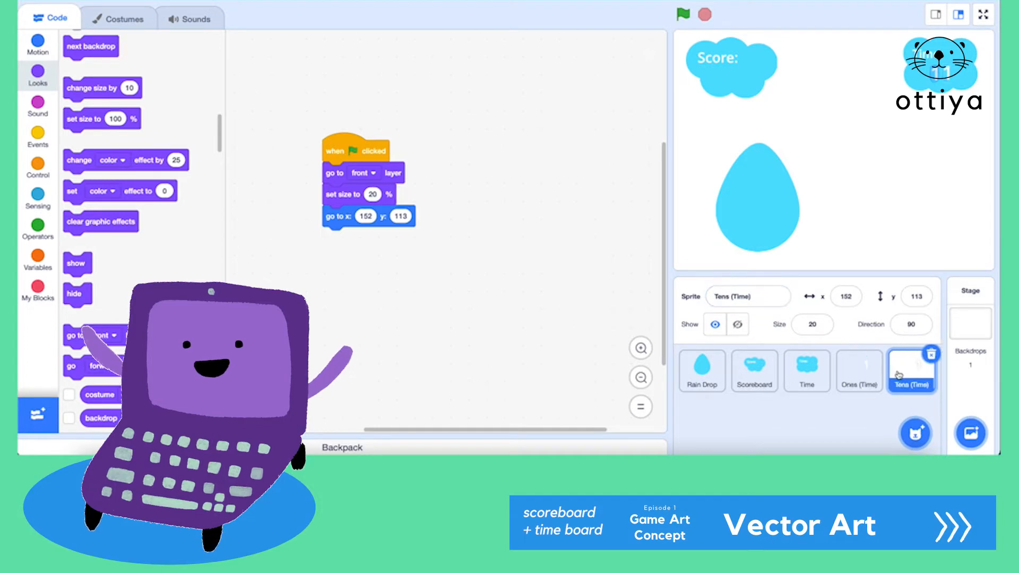
Set the Ones (Time) script's position to x: 171 y: 113 and place Tens (Time) before it in the sprite order
click(38, 52)
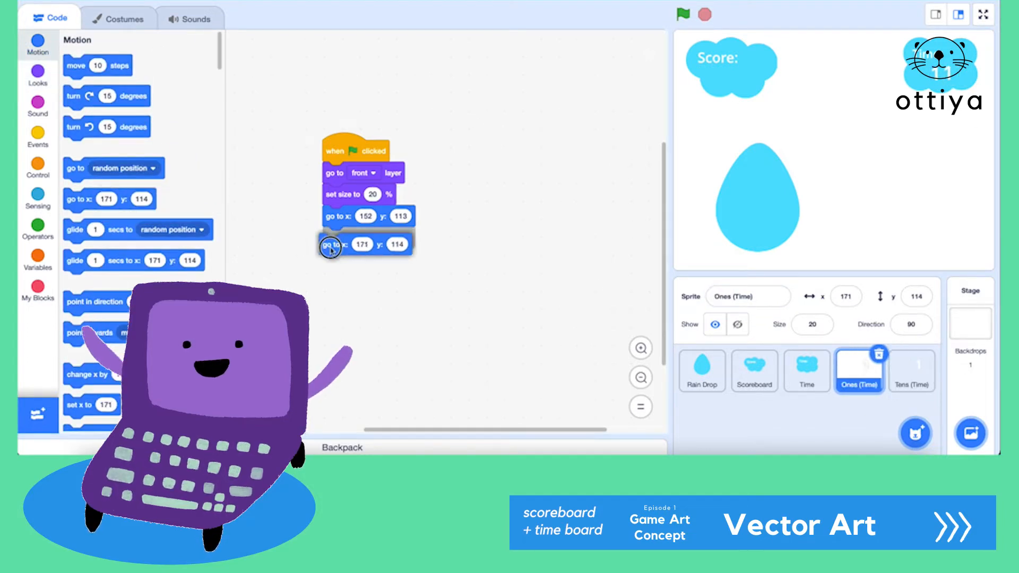
click(400, 216)
drag(910, 372, 854, 365)
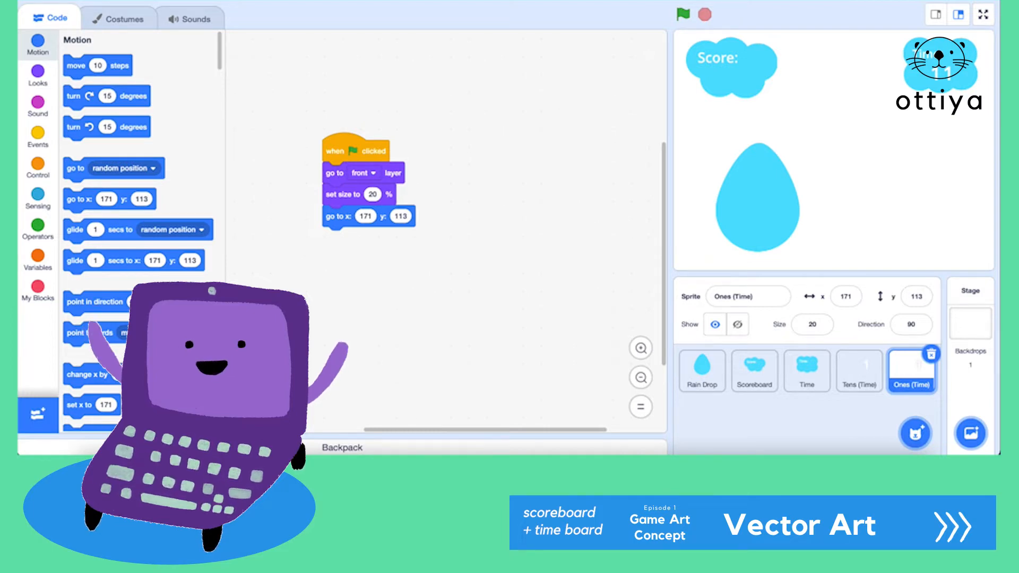
Delete costume4 through costume9 from the Tens (Time) sprite
click(859, 371)
click(118, 18)
click(67, 255)
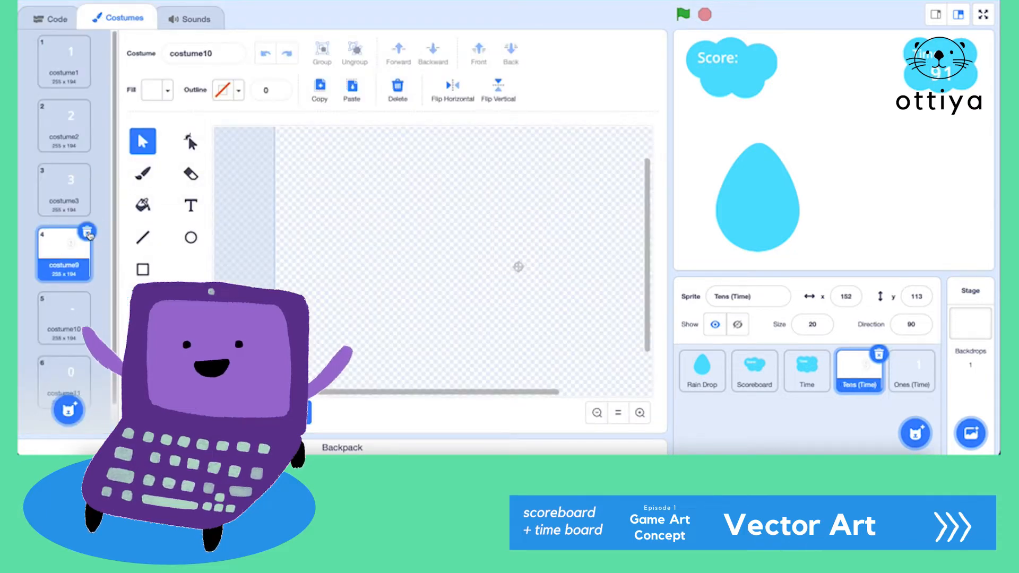
click(87, 233)
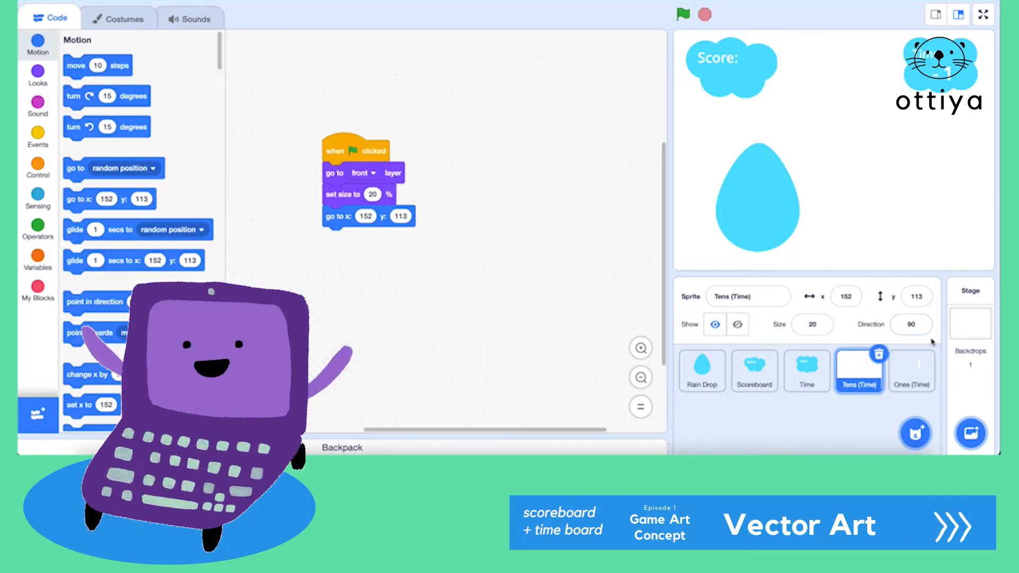
Switch the Ones (Time) sprite to its dash costume
click(912, 371)
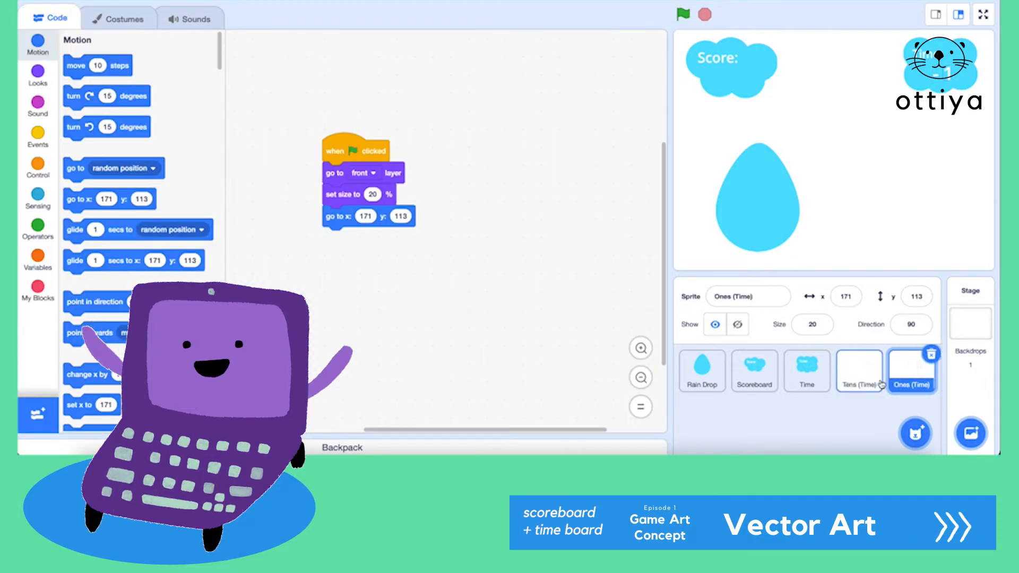
click(877, 383)
click(908, 374)
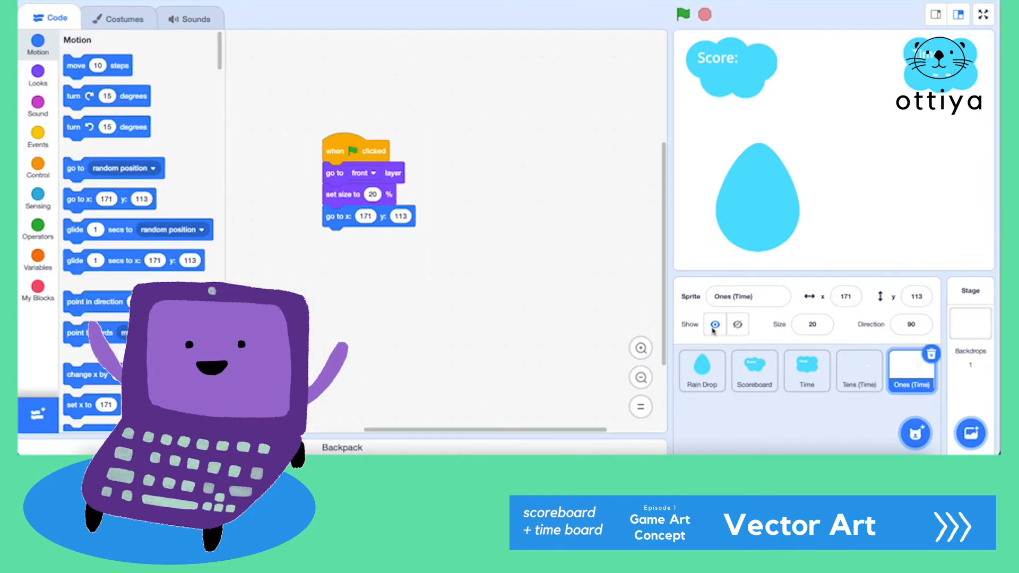
click(860, 371)
click(912, 372)
Duplicate Ones (Time), rename the copy Ones (Score) and switch it to its 0 costume
right_click(911, 374)
click(916, 389)
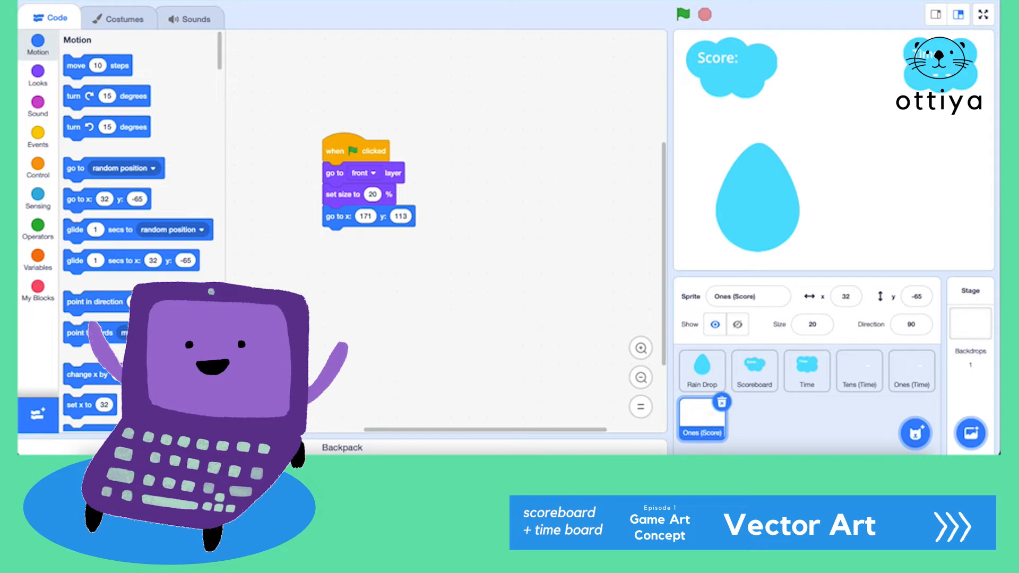
click(129, 30)
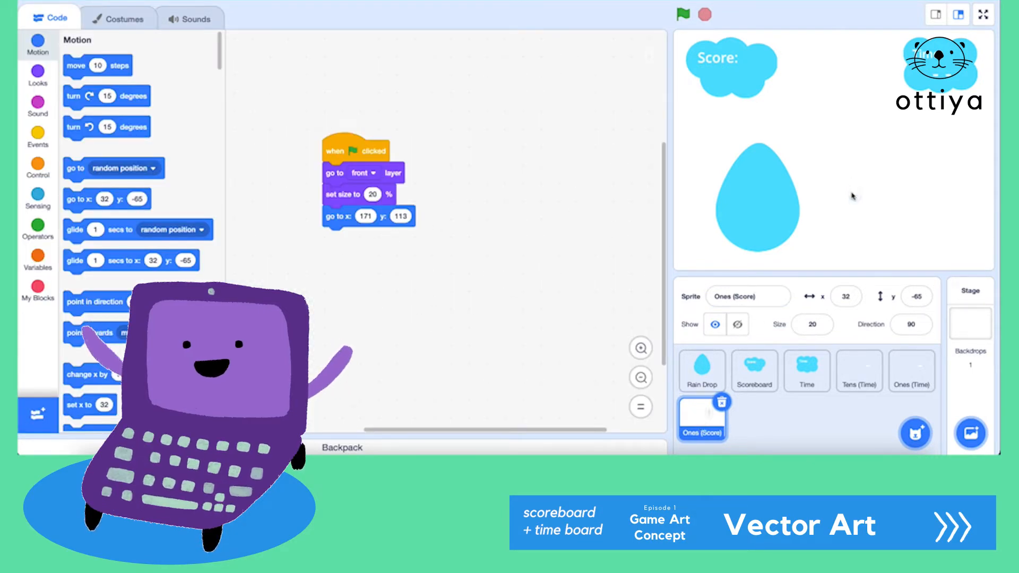
click(738, 74)
click(702, 425)
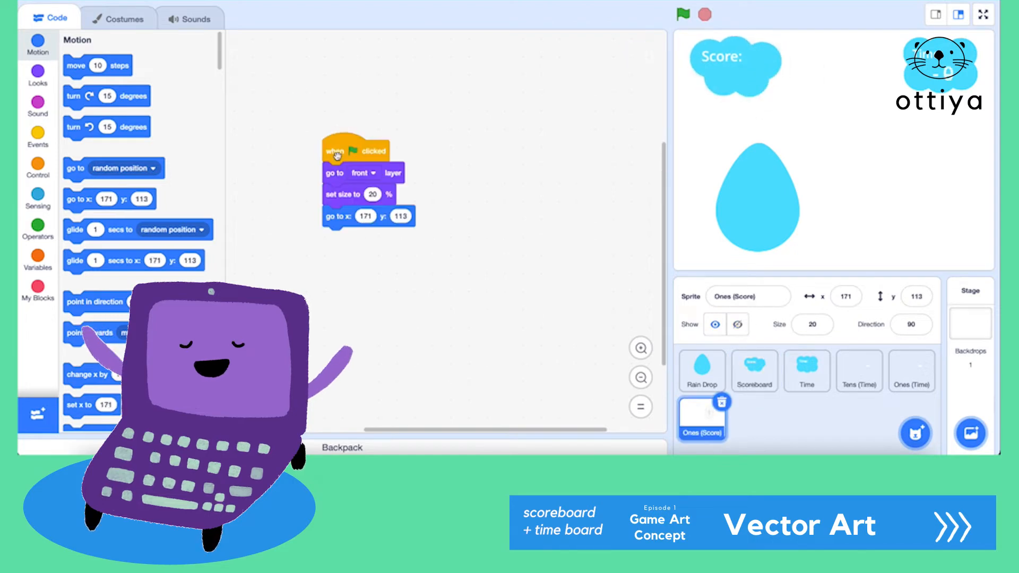
Move the Ones (Score) digit onto the scoreboard and replace its script's go-to block with one for x: -128 y: 113
click(807, 366)
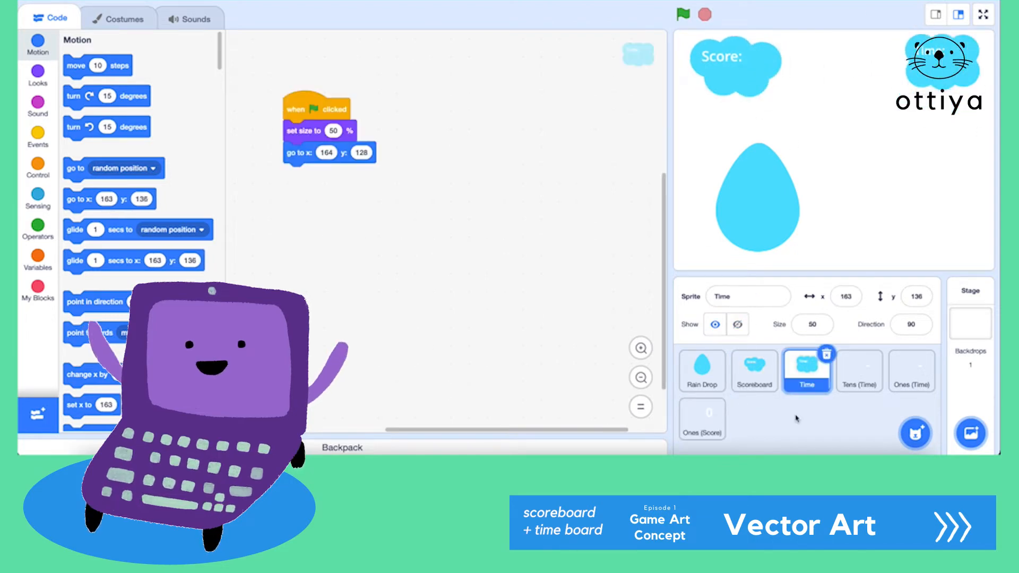
click(859, 372)
click(347, 160)
click(702, 419)
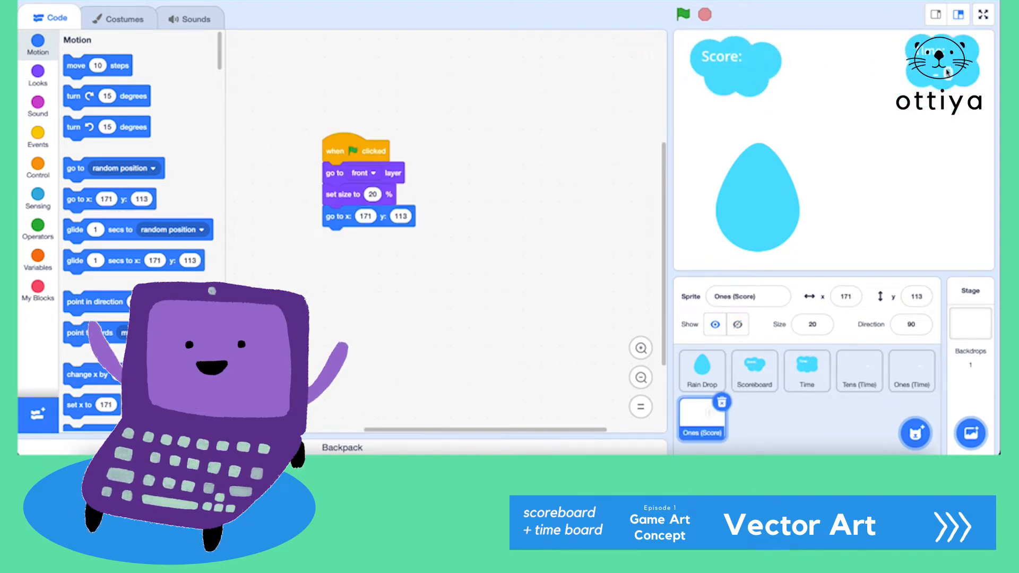
drag(947, 72, 758, 84)
drag(334, 216, 122, 228)
drag(71, 199, 332, 218)
click(911, 371)
click(702, 420)
click(401, 216)
text(113)
click(587, 240)
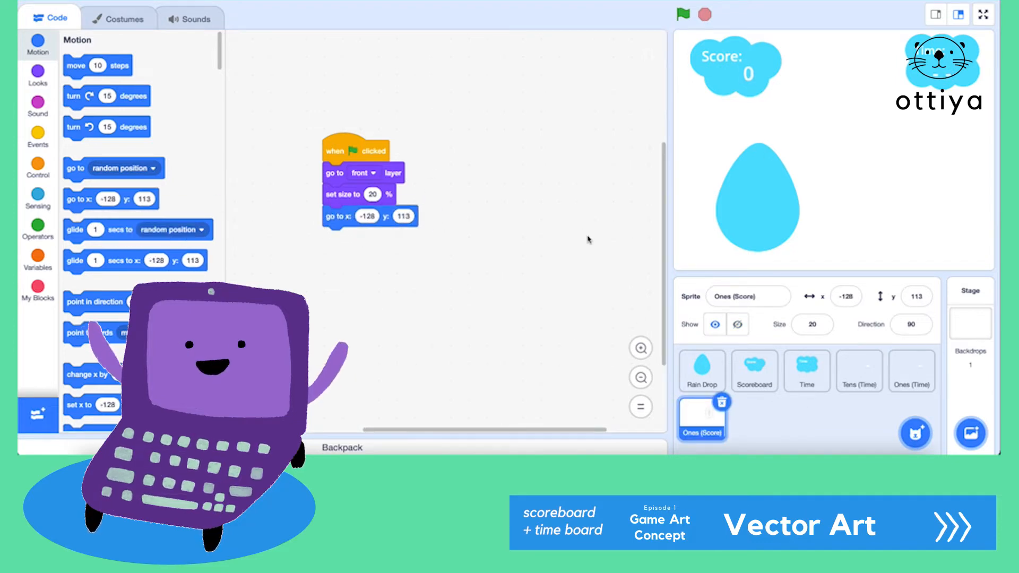
Duplicate Ones (Score) as Tens (Score), place its digit at x: -152 y: 113, and order it before Ones (Score)
right_click(699, 423)
click(713, 431)
click(735, 298)
text(Tens (Score))
click(744, 430)
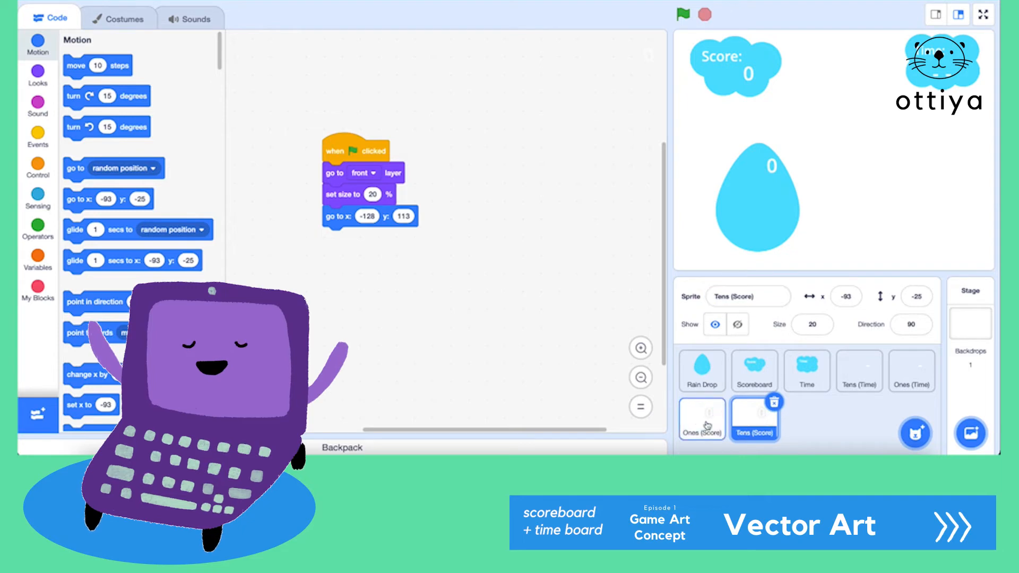
drag(770, 168, 735, 77)
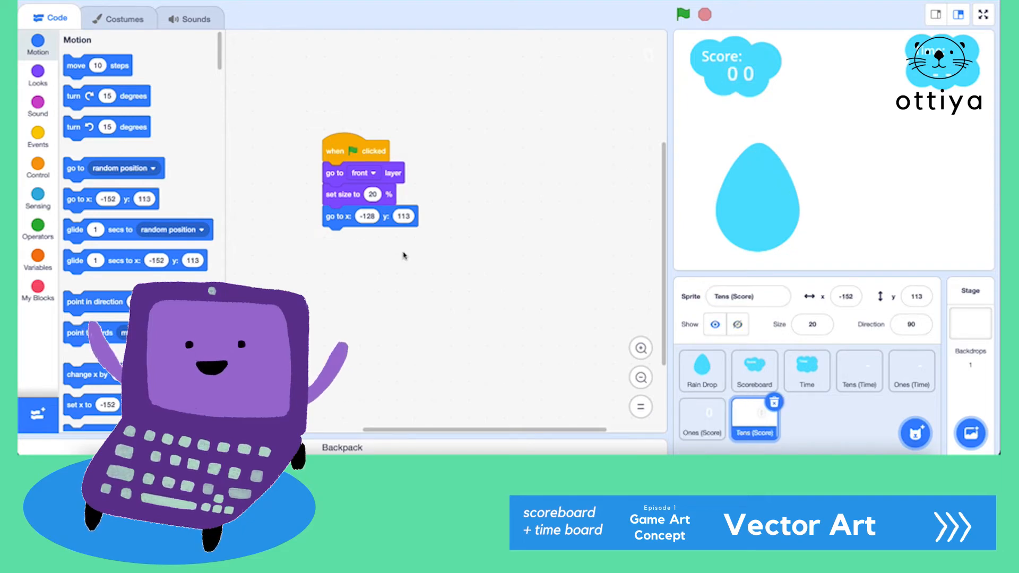
drag(754, 416, 706, 417)
Duplicate Tens (Score) as Hundreds (Score) and position it before the tens digit, with its script set to x: -173 y: 113
right_click(711, 416)
click(763, 372)
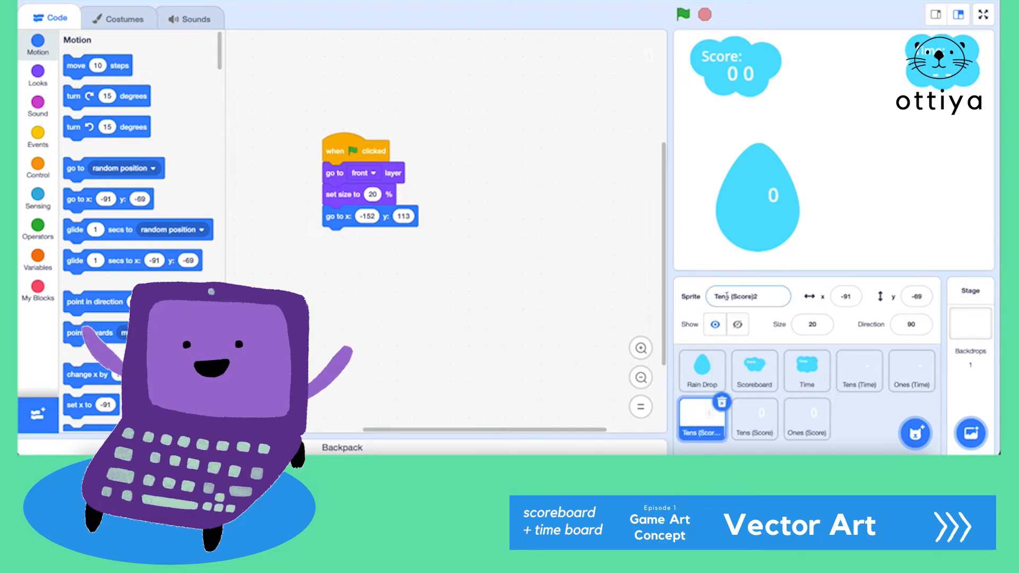
key(Return)
drag(773, 195, 721, 74)
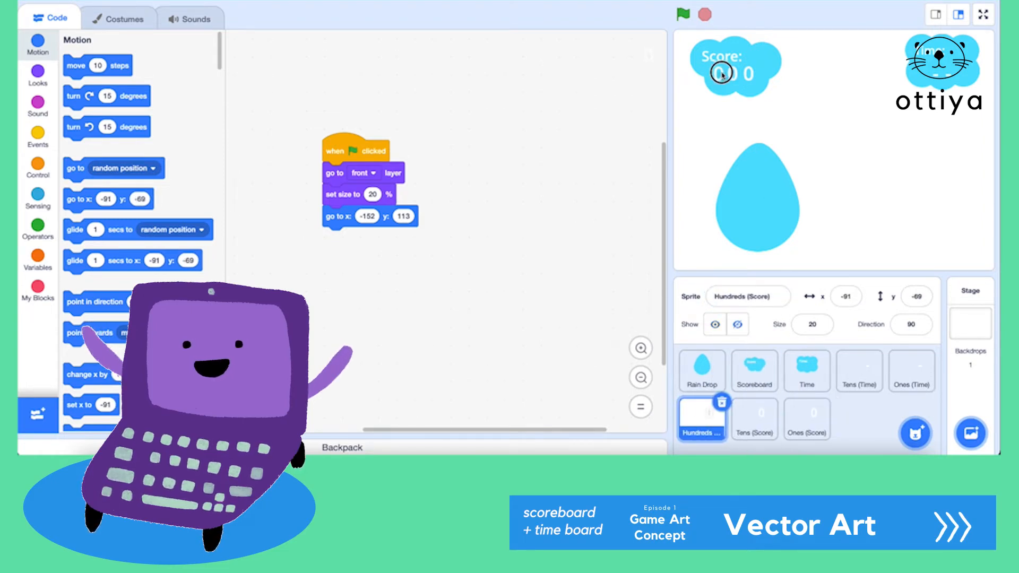
click(368, 215)
text(-173)
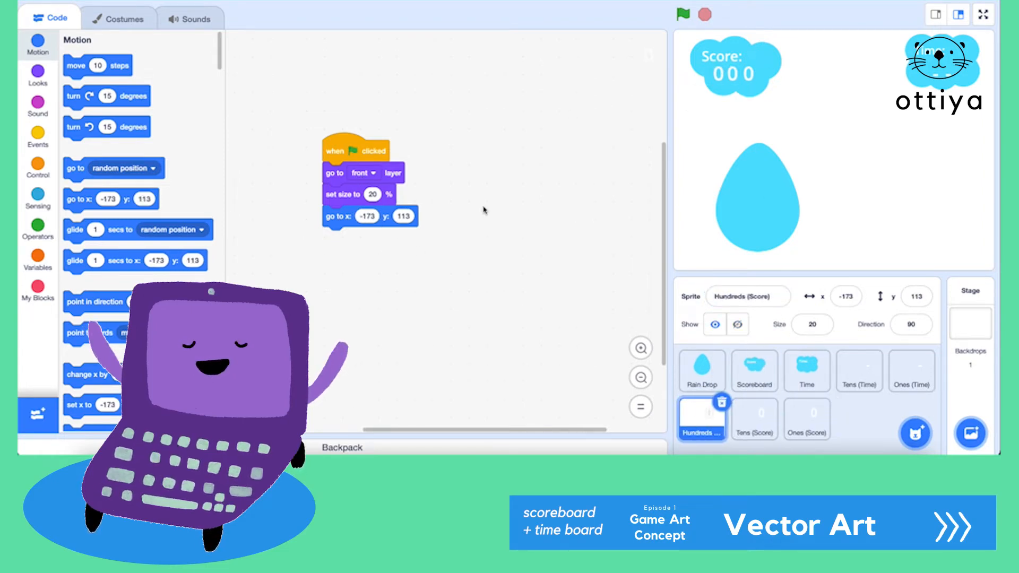
text(75)
click(350, 156)
click(754, 370)
click(912, 369)
click(807, 370)
click(807, 418)
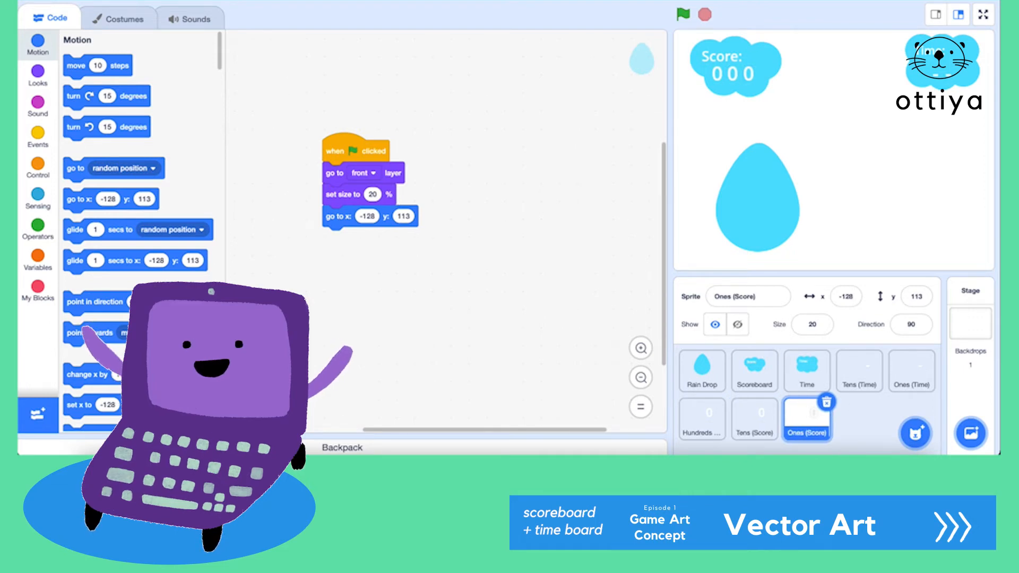
Add a new blank sprite to paint
mouse_move(915, 433)
click(915, 399)
Give the Rain Drop sprite a script that sets its size to 50% when the green flag is clicked
click(711, 378)
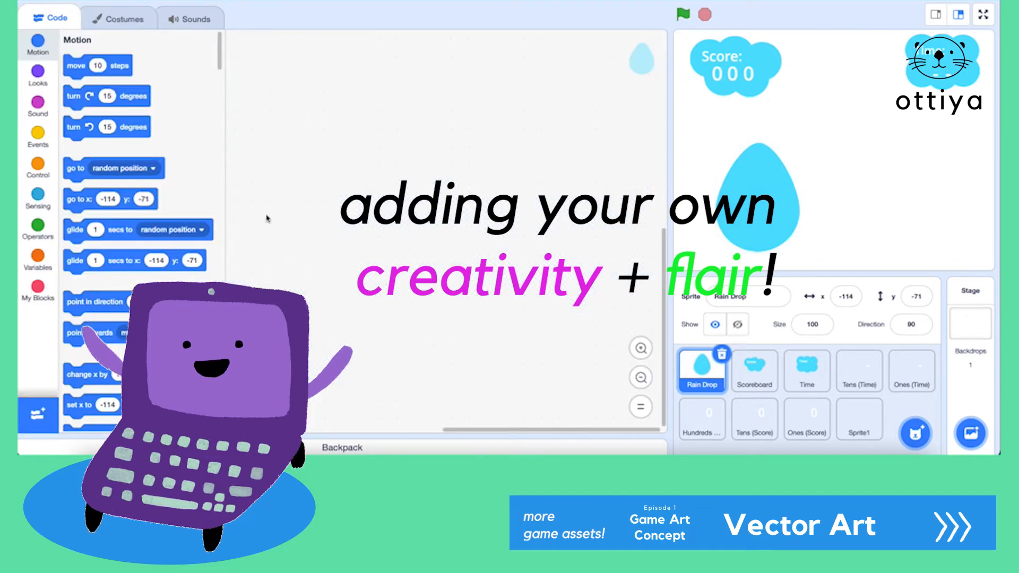
click(37, 135)
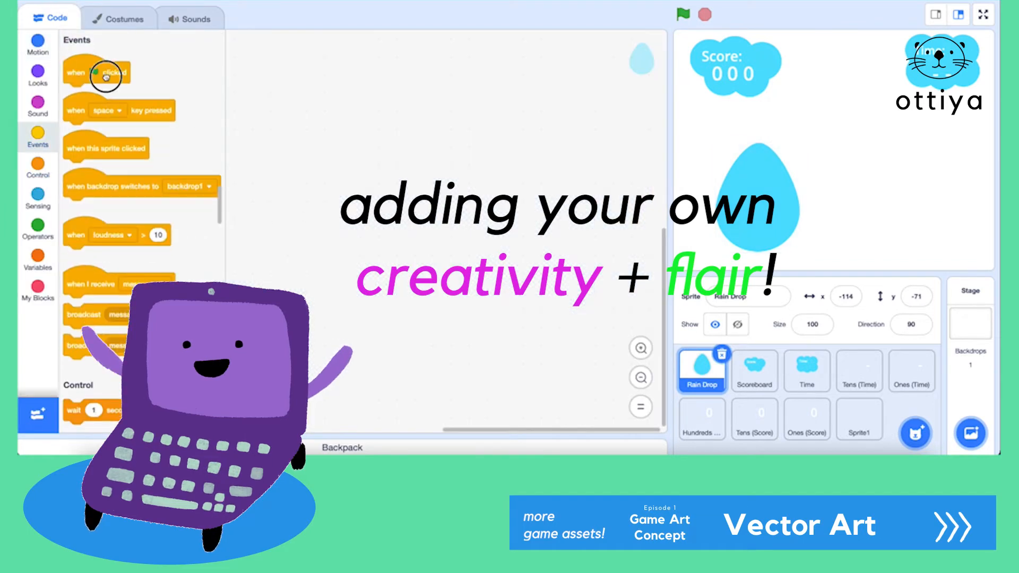
drag(80, 69, 318, 151)
click(38, 75)
scroll(78, 180, down, 5)
drag(78, 181, 299, 185)
click(336, 174)
text(30)
click(343, 165)
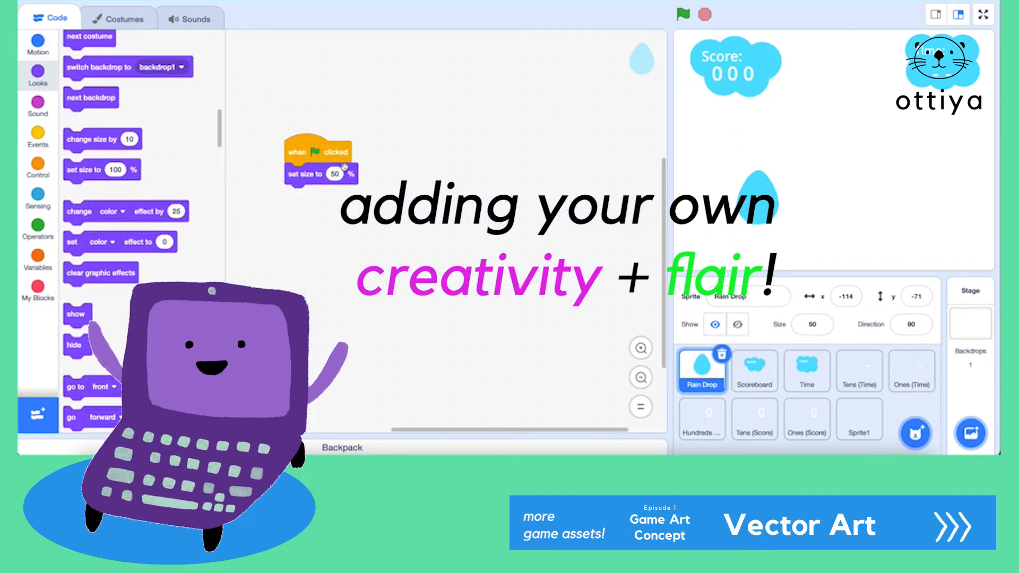
Move the rain drop below the time board to x: 121 y: 43 and set its scripted size to 20%
drag(758, 197, 914, 123)
click(335, 174)
text(2)
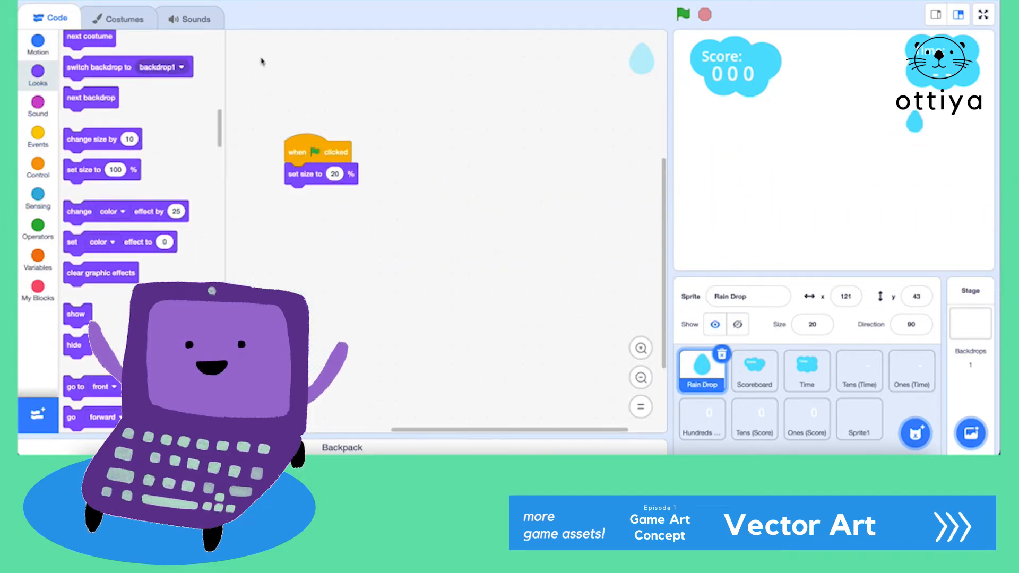
click(118, 18)
click(50, 18)
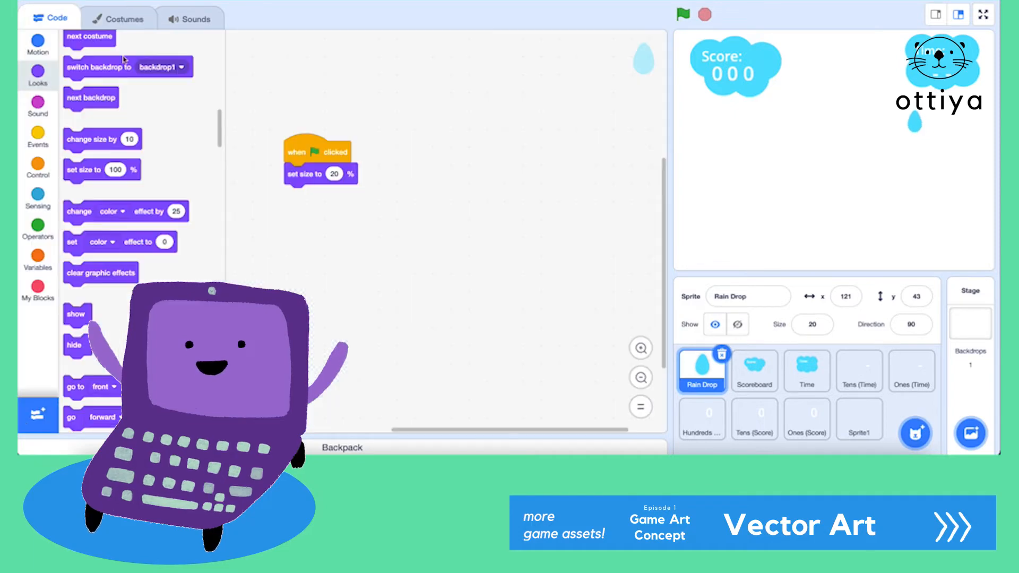
Rename the new blank sprite as Bush
click(859, 419)
text(Bush)
key(Return)
Draw a light blue rectangle without outline covering the whole stage backdrop
click(965, 331)
click(122, 19)
click(168, 96)
drag(163, 207, 141, 207)
click(228, 234)
click(143, 205)
click(145, 269)
drag(258, 141, 607, 386)
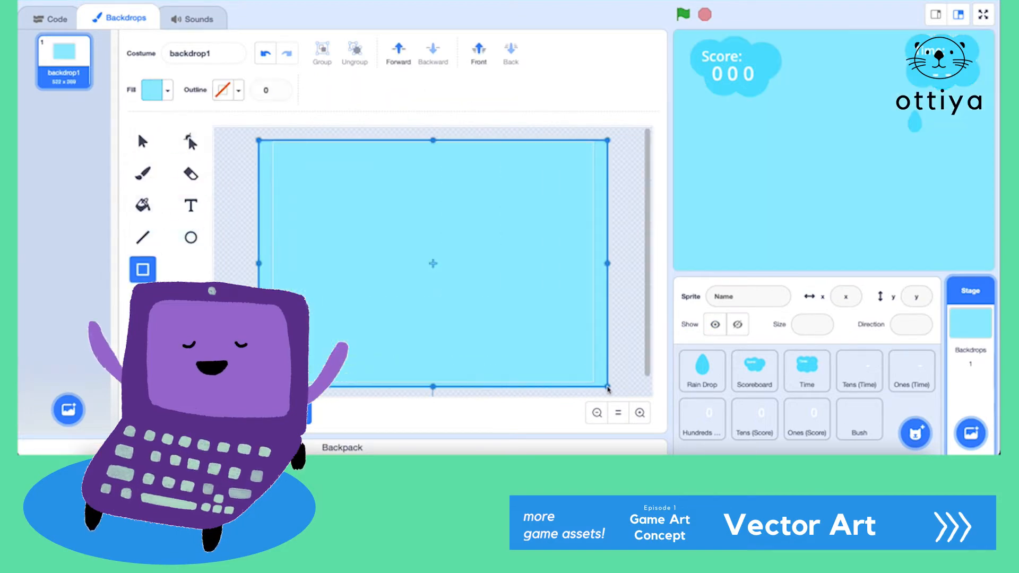
Lower the backdrop rectangle's fill saturation to about 16 and name the backdrop Blue Sky
click(167, 90)
drag(129, 205, 114, 211)
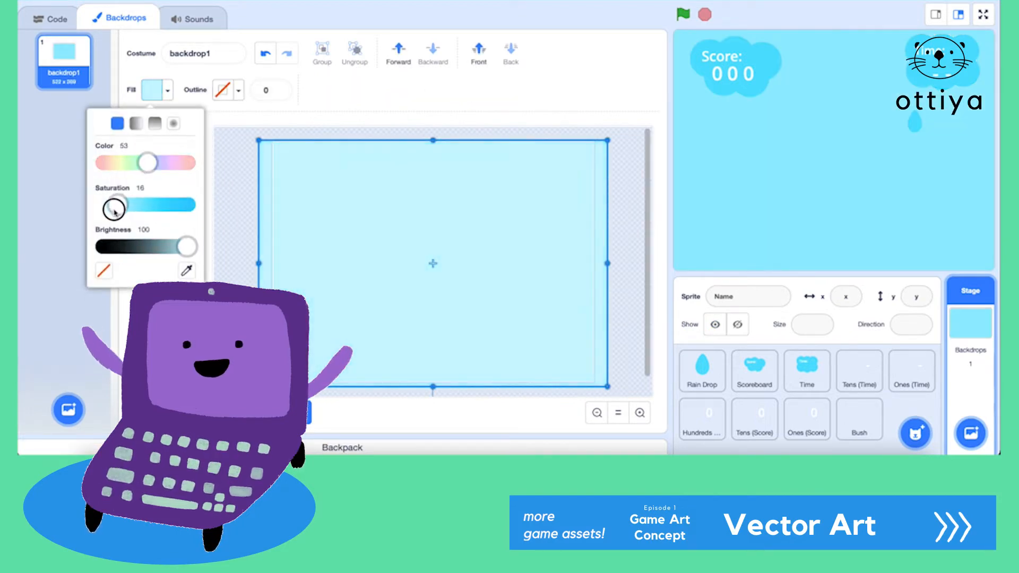
click(215, 195)
double_click(197, 54)
text(Blue Sky)
key(Return)
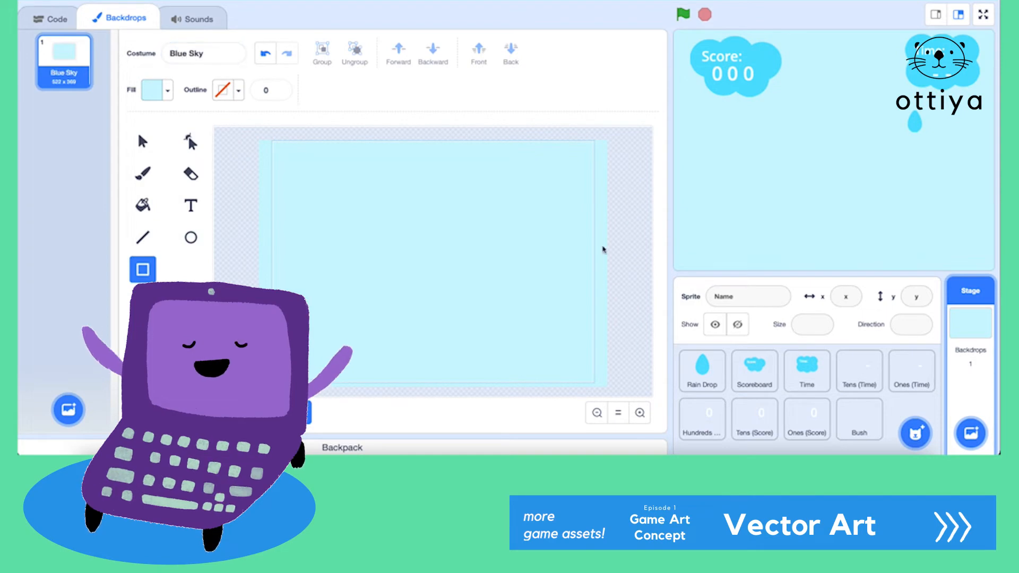
Draw a green circle about 108 by 103 in the Bush costume and darken its fill slightly
click(856, 415)
click(189, 240)
click(164, 90)
drag(116, 205, 140, 204)
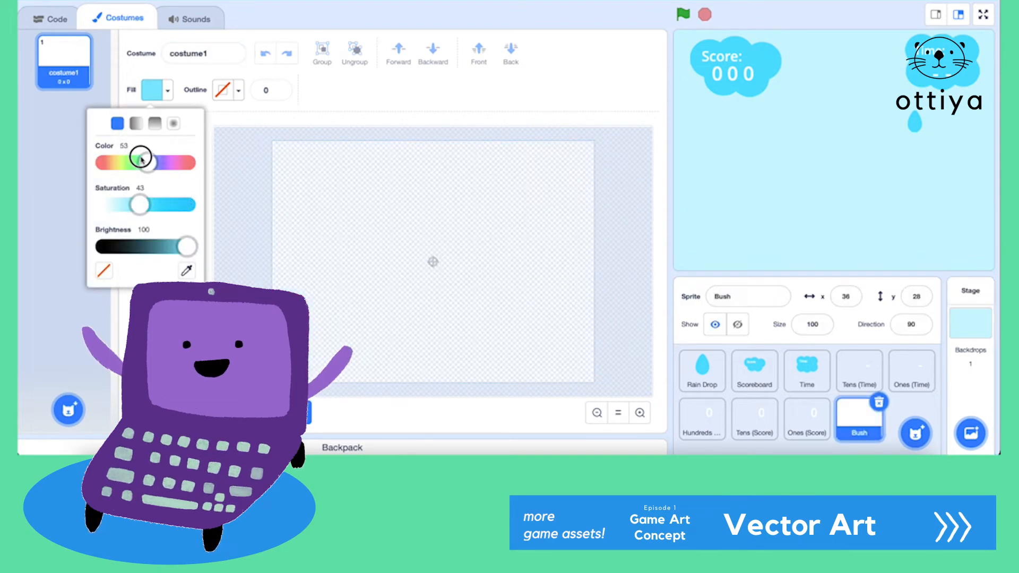
drag(325, 273, 398, 341)
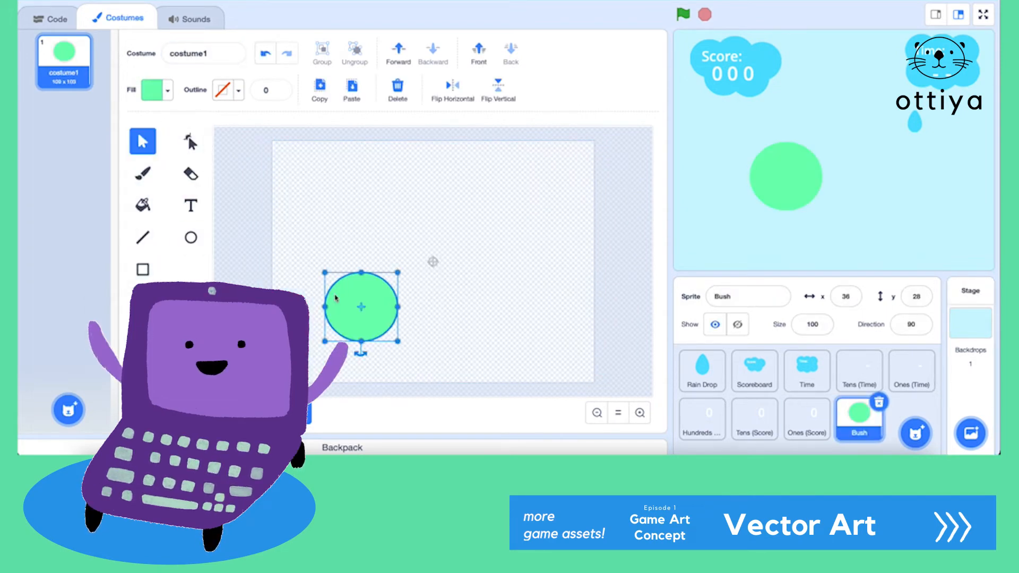
click(168, 92)
drag(183, 247, 178, 247)
Shrink the green circle and arrange overlapping copies of it to form the bush's rounded outline
mouse_move(370, 295)
mouse_down()
mouse_move(337, 295)
mouse_move(326, 311)
mouse_move(334, 324)
mouse_move(363, 291)
mouse_up()
scroll(332, 345, up, 4)
scroll(405, 298, down, 2)
click(401, 298)
drag(358, 288, 399, 294)
drag(392, 292, 262, 303)
drag(262, 305, 264, 331)
Draw a matching green rectangle across the circles to fill the bush's base
scroll(427, 351, down, 4)
click(141, 271)
drag(380, 362, 380, 362)
click(640, 413)
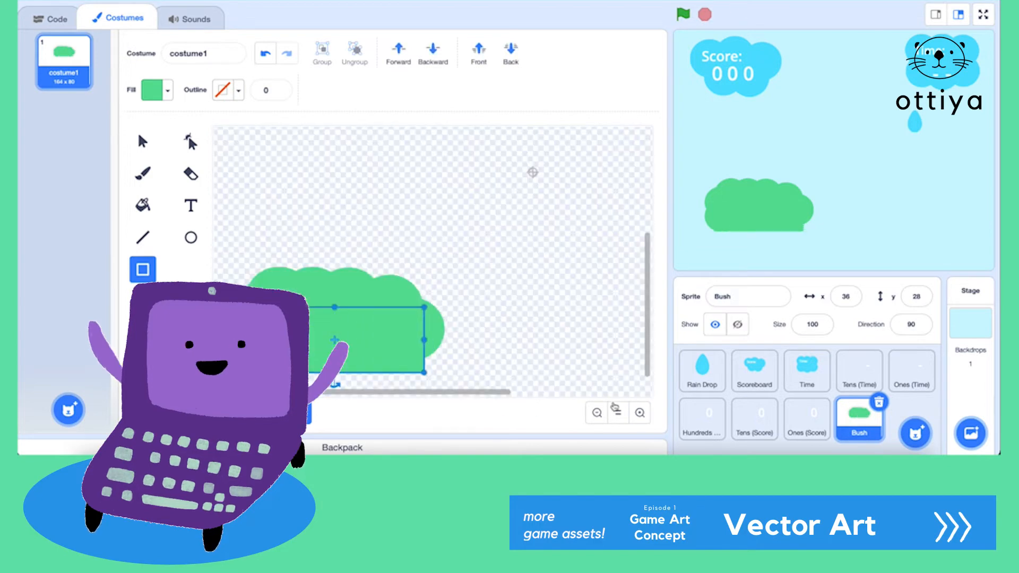
Reposition the circles around the rectangle to round off the bush's sides and top
scroll(443, 327, down, 1)
click(431, 318)
click(142, 141)
click(256, 329)
drag(431, 314, 436, 318)
key(Escape)
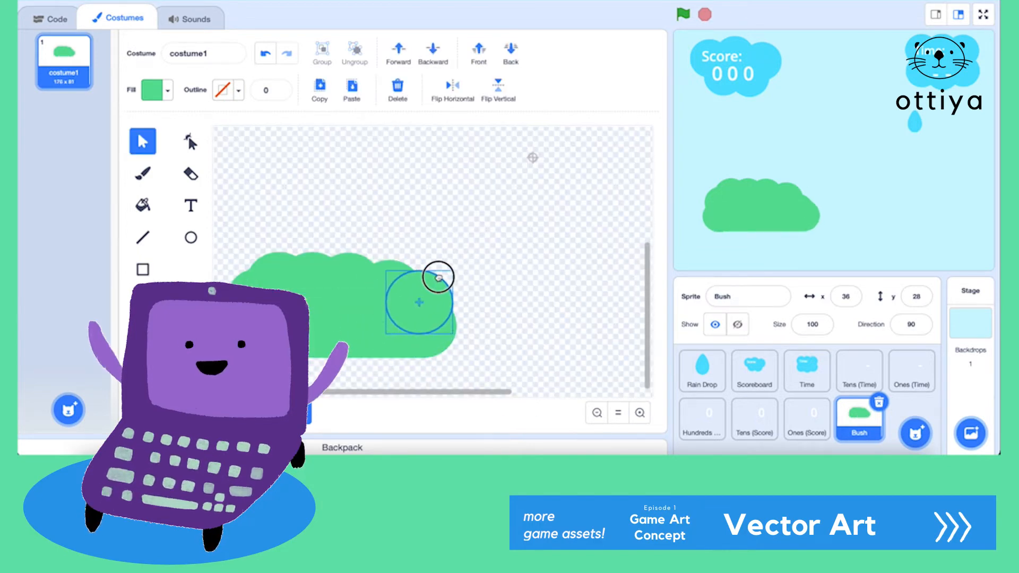
drag(352, 263, 316, 266)
key(Escape)
Move the bush to the stage's lower left, rename it Bush 1, and duplicate it as Bush 2
drag(779, 210, 753, 247)
click(760, 297)
text(1)
key(Return)
right_click(850, 412)
click(865, 354)
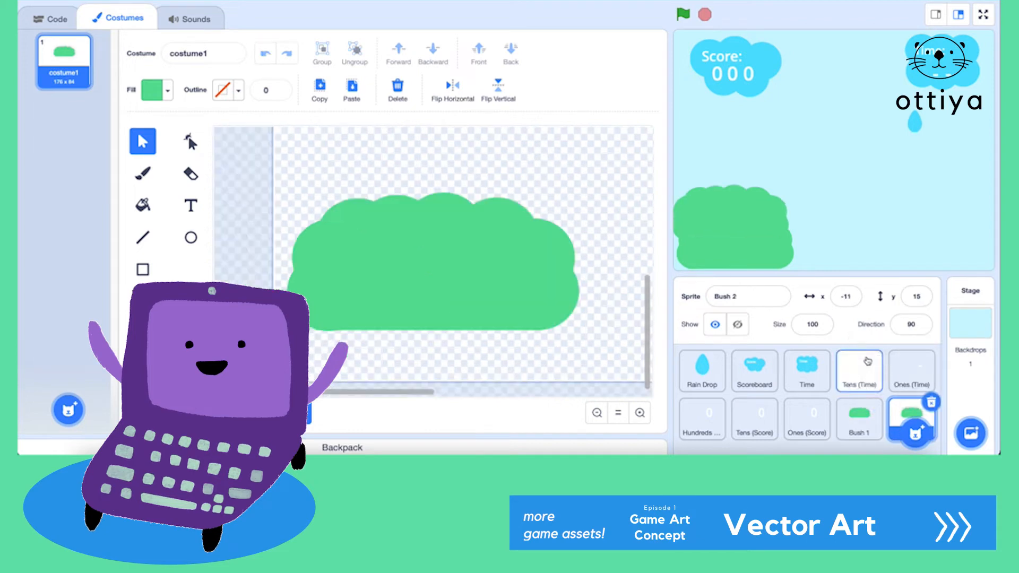
Group and centre the Bush 1 artwork in its costume, and move Bush 1 to the stage's lower right corner
click(848, 420)
key(ctrl+a)
click(328, 57)
drag(387, 287, 581, 142)
drag(831, 169, 936, 230)
Move all of the Bush 2 artwork to the centre of its costume
click(907, 413)
click(604, 414)
click(604, 414)
key(ctrl+a)
drag(348, 330, 490, 221)
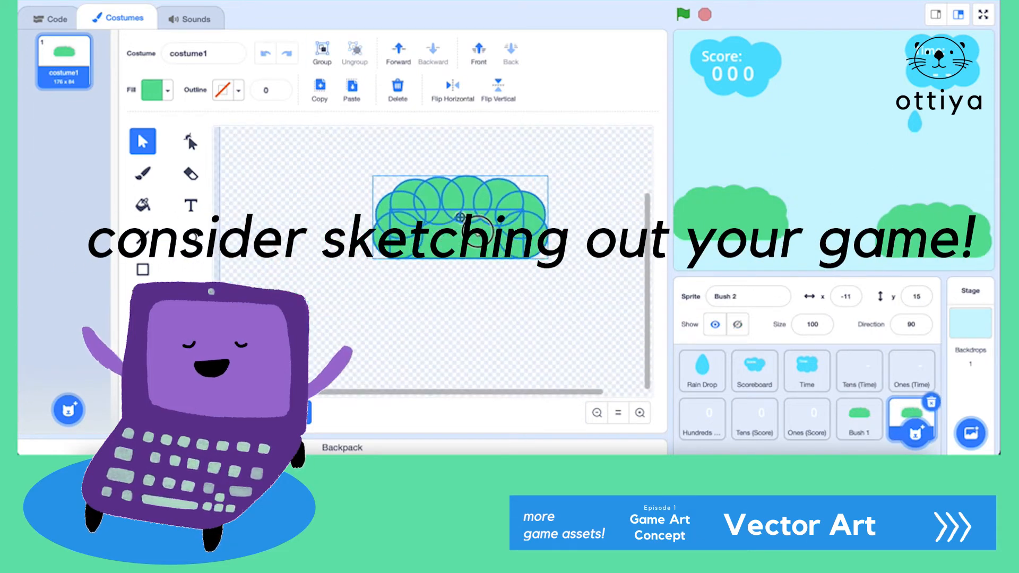
click(640, 413)
click(640, 413)
Rearrange the Bush 2 circles and narrow its rectangle to form a more compact bush about 144 by 91
click(568, 324)
drag(414, 170, 415, 166)
click(440, 255)
drag(344, 245, 397, 244)
drag(566, 245, 536, 244)
drag(356, 255, 384, 253)
drag(354, 207, 367, 206)
drag(544, 212, 419, 165)
drag(379, 250, 476, 179)
drag(359, 156, 351, 146)
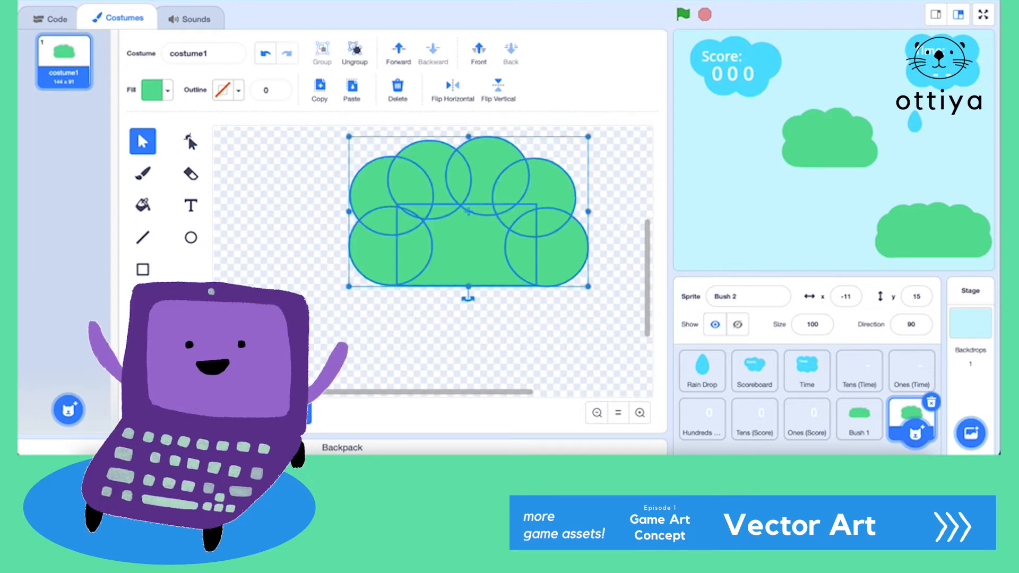
click(168, 94)
drag(146, 206, 139, 208)
key(super+z)
Slightly shift the fill hue of all the Bush 2 shapes
drag(602, 302, 337, 133)
click(168, 96)
mouse_move(138, 163)
mouse_down()
mouse_move(130, 166)
mouse_move(139, 165)
mouse_up()
click(297, 184)
Place Bush 2 in the stage's lower left corner, opposite Bush 1
key(super+a)
drag(830, 149, 760, 238)
click(917, 213)
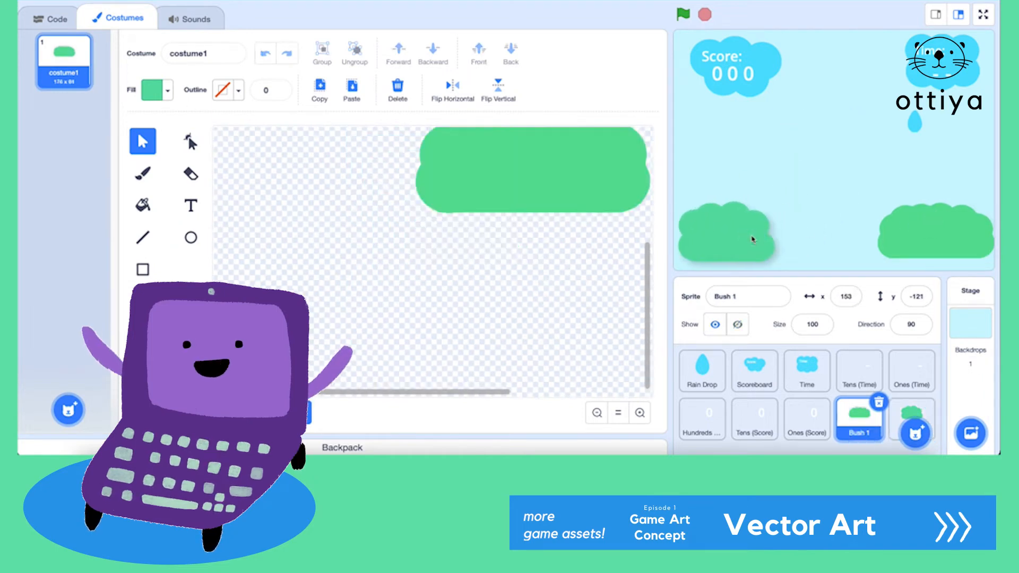
Duplicate Bush 2 as Bush 3 and place the copy between the other two bushes
right_click(900, 416)
click(917, 367)
drag(842, 200, 824, 244)
Flip the whole Bush 3 artwork horizontally
drag(603, 366, 300, 181)
click(453, 90)
click(582, 198)
Move the individual circles and base of Bush 3 closer together to give it a smaller, distinct shape
click(478, 303)
drag(351, 301, 393, 301)
drag(428, 270, 406, 267)
click(534, 304)
drag(534, 304, 494, 231)
drag(414, 234, 404, 239)
drag(448, 211, 443, 209)
drag(526, 246, 526, 251)
Group all the Bush 3 shapes and move the group to the costume's centre
drag(600, 365, 305, 155)
click(327, 57)
drag(477, 236, 467, 244)
click(589, 292)
Fine-tune the positions of the three bushes along the bottom edge of the stage
scroll(835, 411, down, 2)
drag(820, 234, 827, 228)
drag(885, 244, 890, 242)
drag(827, 229, 831, 224)
drag(742, 233, 739, 233)
Add a new blank sprite to paint and name it Mushroom
mouse_move(914, 433)
click(915, 383)
double_click(746, 295)
text(Mushroom)
key(Return)
Draw a tall rectangle about 54 by 141 units for the mushroom stem and fill it with a tan yellow
click(142, 269)
drag(417, 244, 454, 337)
click(161, 91)
drag(139, 164, 115, 164)
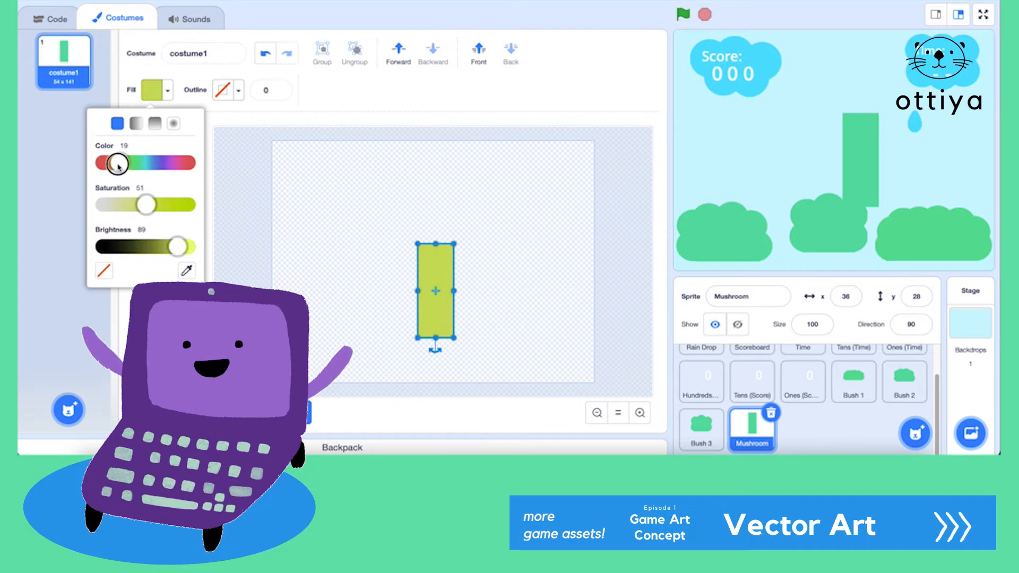
Draw a wide oval about 173 units across over the stem's top end for the mushroom cap and fill it red
click(239, 191)
key(ctrl+a)
drag(375, 215, 491, 291)
click(161, 91)
drag(141, 164, 98, 163)
Add a small white circular spot on the red mushroom cap
click(342, 230)
click(159, 91)
drag(145, 204, 101, 205)
drag(177, 247, 196, 246)
mouse_move(391, 247)
mouse_down()
mouse_move(407, 266)
mouse_move(430, 234)
mouse_move(456, 249)
mouse_up()
Duplicate the white spot and spread the copies so that five spots cover the mushroom cap
key(ctrl+c)
key(ctrl+v)
key(ctrl+c)
key(ctrl+v)
key(ctrl+c)
key(ctrl+v)
mouse_move(457, 249)
mouse_down()
mouse_move(445, 273)
mouse_move(477, 259)
mouse_move(459, 239)
mouse_up()
key(ctrl+c)
key(ctrl+v)
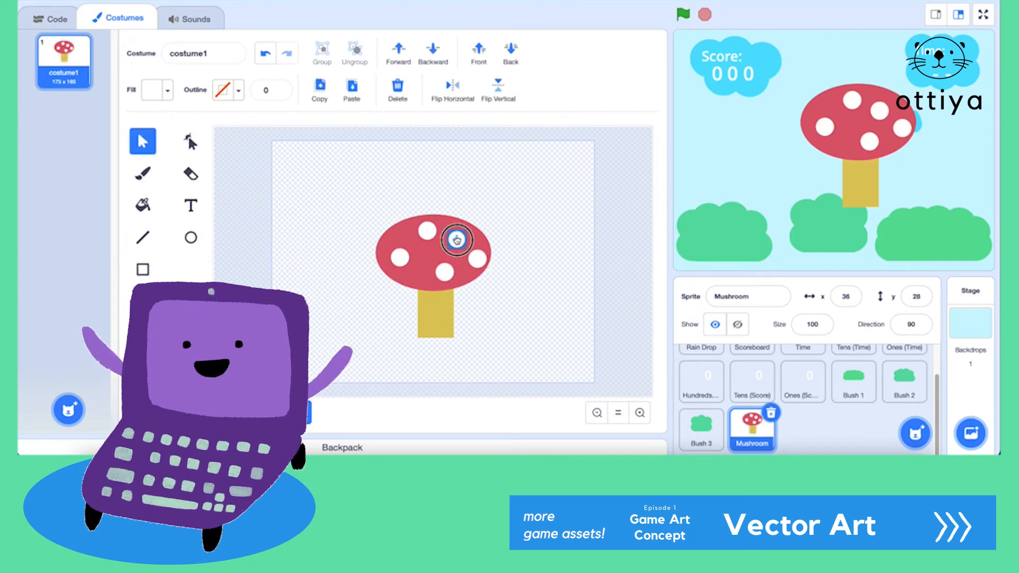
Reshape the mushroom stem into a trapezoid by moving its two bottom corner points outward
click(436, 318)
click(190, 141)
click(640, 413)
drag(399, 370, 389, 371)
drag(471, 370, 487, 371)
click(518, 356)
Flatten the underside of the mushroom cap by raising its bottom curve point
click(446, 268)
scroll(436, 280, up, 1)
drag(431, 293, 447, 257)
click(542, 282)
Rearrange the white spots so they are spread more evenly over the reshaped cap
scroll(499, 280, up, 1)
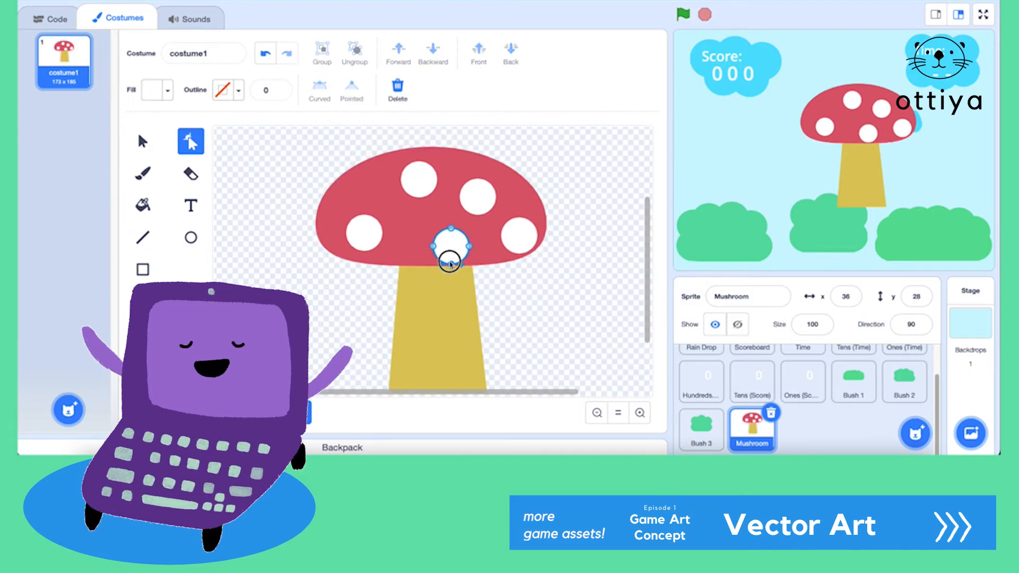
drag(478, 197, 481, 191)
drag(420, 182, 413, 180)
drag(359, 232, 351, 233)
Select all the mushroom shapes and move them together onto the costume's centre
click(597, 413)
drag(551, 370, 367, 203)
drag(447, 289, 453, 285)
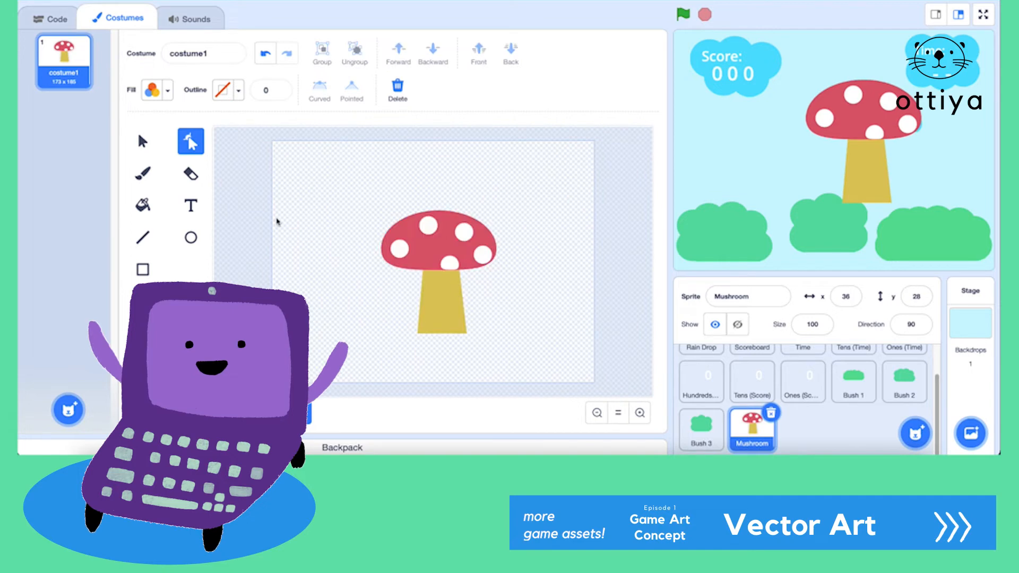
key(ctrl+a)
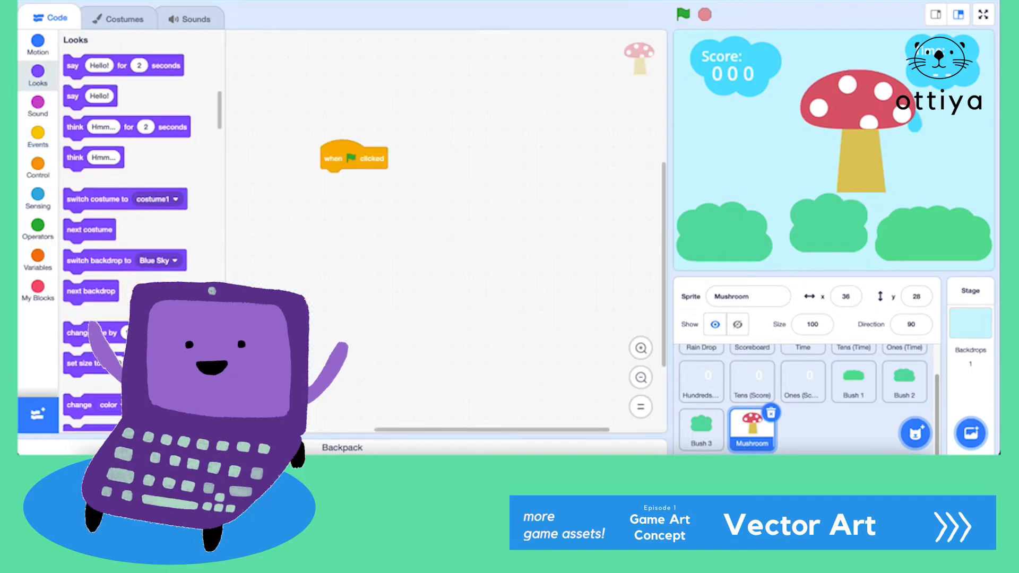
Scale the mushroom with a set size block under its green flag event, trying 30% before 70%, and position it by the leftmost bush
drag(80, 363, 336, 180)
click(371, 180)
text(30)
click(682, 14)
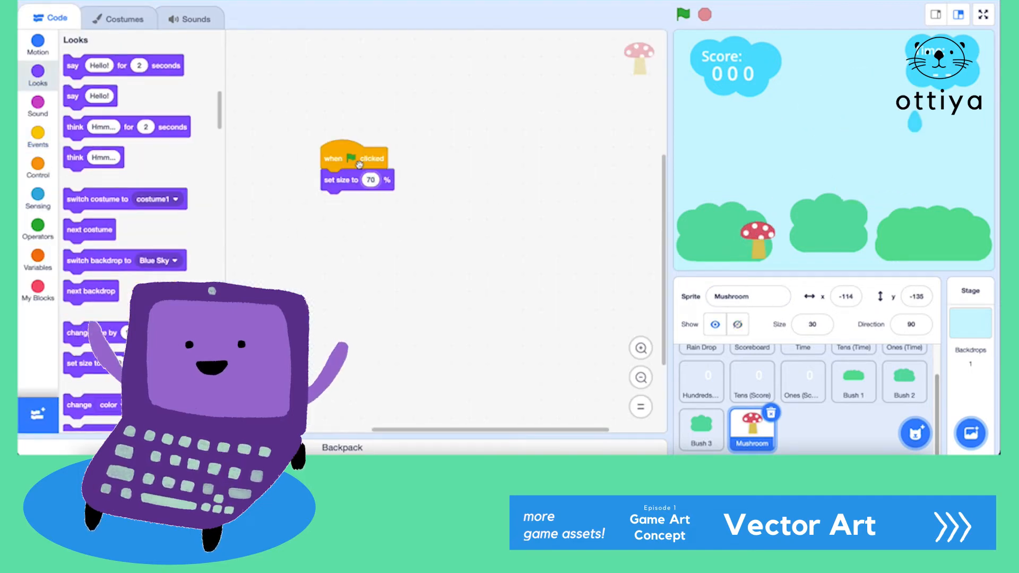
click(683, 14)
drag(762, 233, 760, 210)
Duplicate the Bush 3 sprite and rename the copy Leaf
mouse_move(915, 433)
click(912, 380)
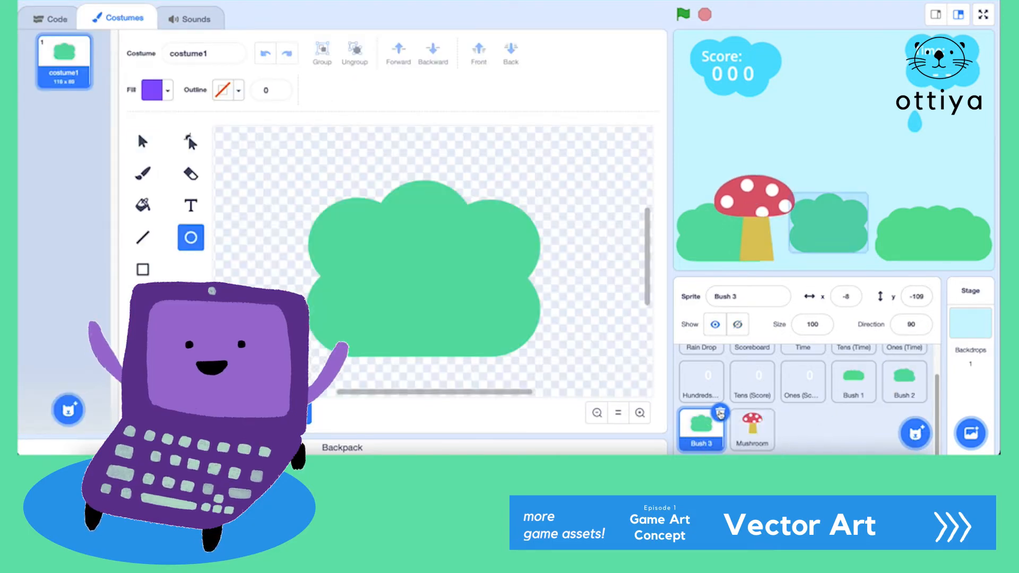
click(721, 296)
text(LEAF)
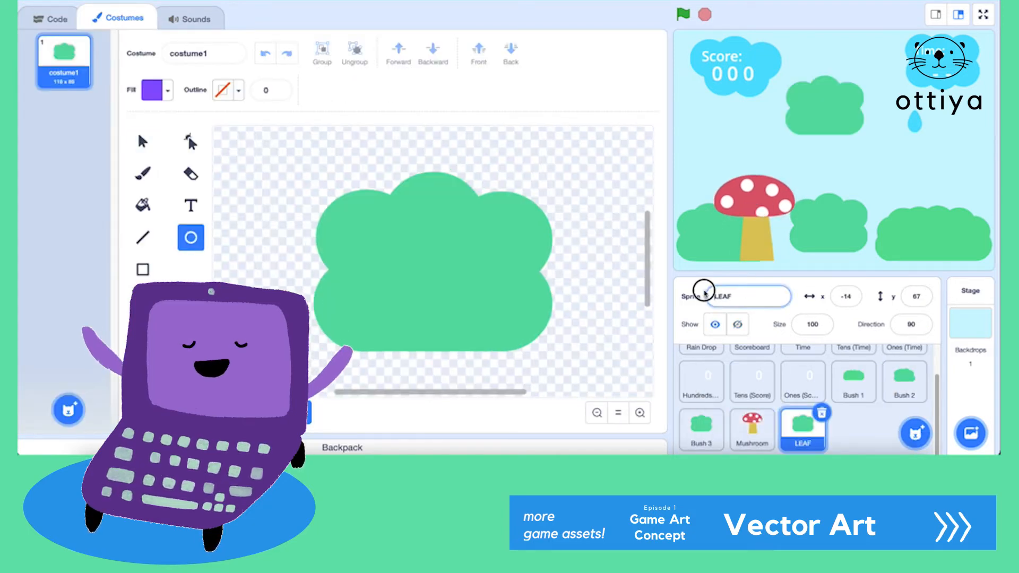
key(Return)
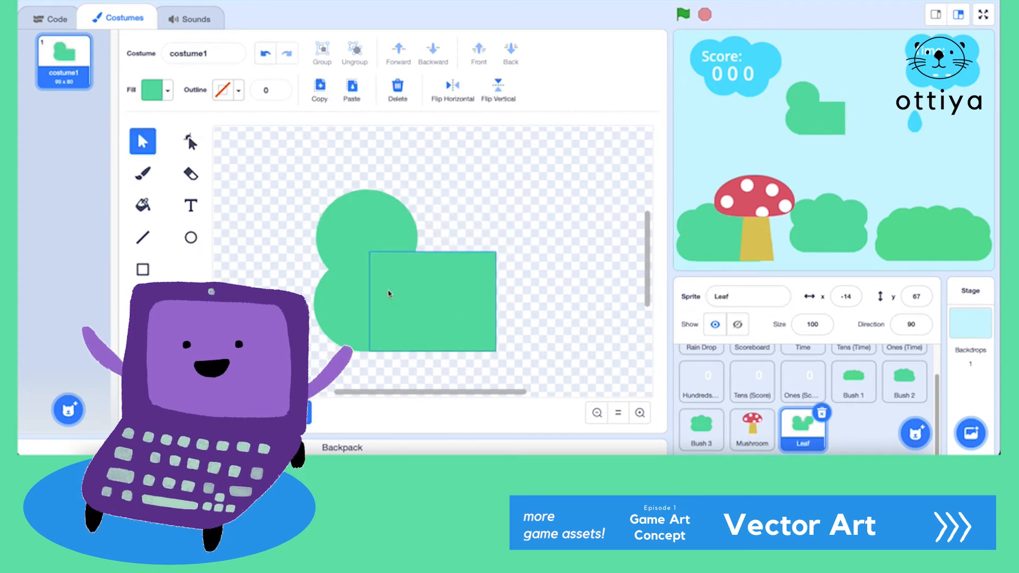
Reduce the copied bush to one circle and one rectangle, and squash the rectangle into a thin bar beside the circle
mouse_move(378, 235)
mouse_down()
mouse_move(347, 193)
mouse_move(366, 192)
mouse_up()
drag(436, 302, 456, 237)
drag(454, 286, 461, 200)
click(457, 249)
Reshape the circle into a long leaf blade by pulling its left point outward and adjusting the upper curve
click(191, 142)
click(318, 196)
drag(301, 196, 245, 215)
drag(352, 148, 393, 155)
click(317, 156)
click(349, 155)
drag(320, 155, 299, 155)
Refine the curve handles at the leaf's pointed end to give it a slim, slightly curled tip
click(253, 190)
mouse_move(248, 199)
mouse_down()
mouse_move(232, 186)
mouse_move(256, 189)
mouse_up()
drag(249, 193, 242, 194)
scroll(301, 205, left, 2)
scroll(300, 206, up, 1)
drag(317, 237, 311, 228)
click(359, 271)
Stretch the far corners of the thin bar downward into a narrow stem and attach its upper end to the leaf
click(505, 237)
drag(590, 243, 525, 380)
drag(590, 229, 541, 367)
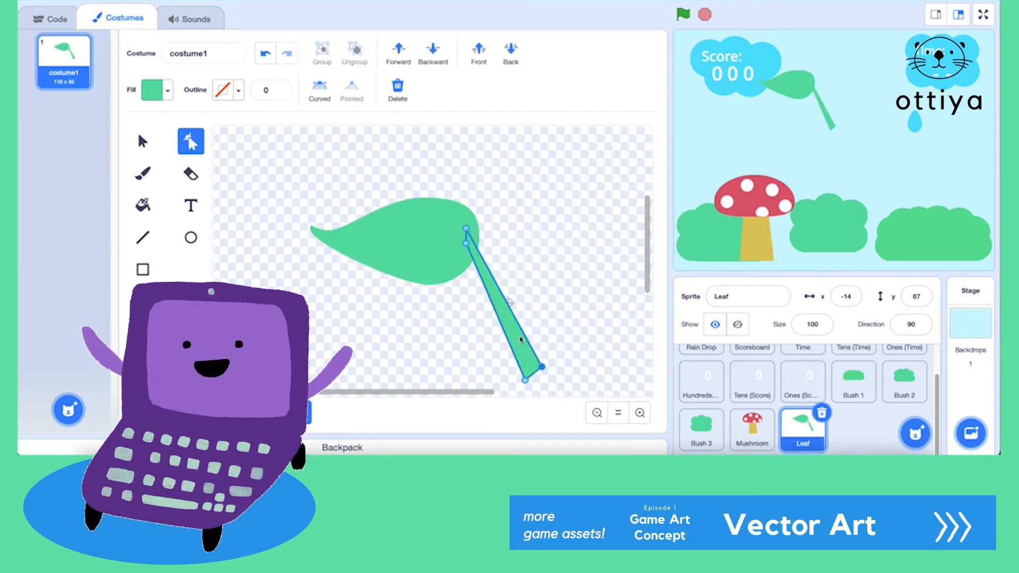
scroll(588, 327, down, 1)
drag(466, 202, 476, 197)
drag(525, 354, 500, 365)
drag(541, 341, 504, 380)
Bend the leaf's stem into an arch by adding and shifting points along both of its edges
scroll(564, 348, down, 1)
drag(487, 266, 492, 270)
drag(515, 234, 501, 251)
drag(509, 209, 500, 245)
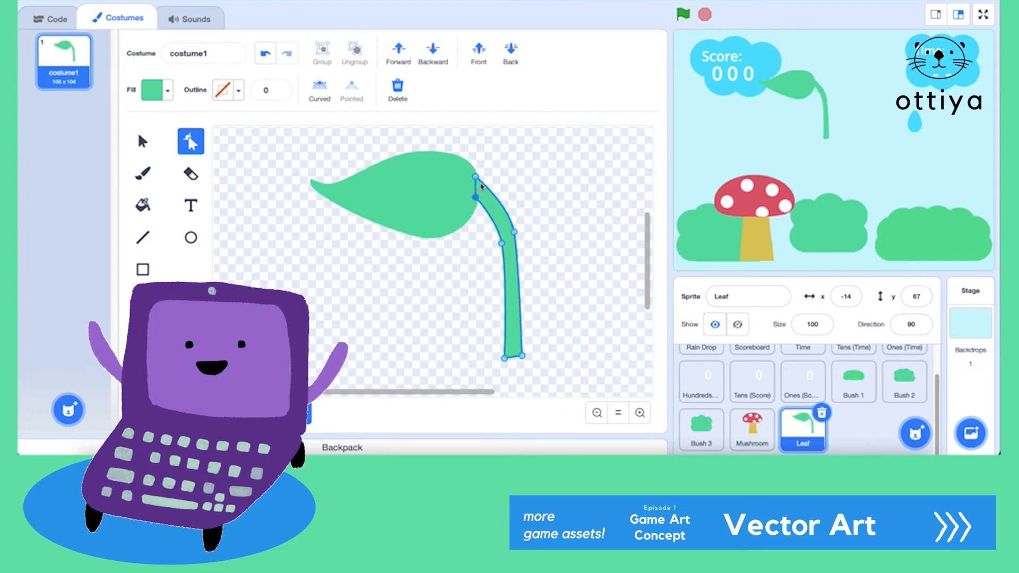
click(596, 307)
Recolour the leaf teal, match the stem to it with the eyedropper, and place the sprite over the rightmost bush
click(563, 236)
click(505, 257)
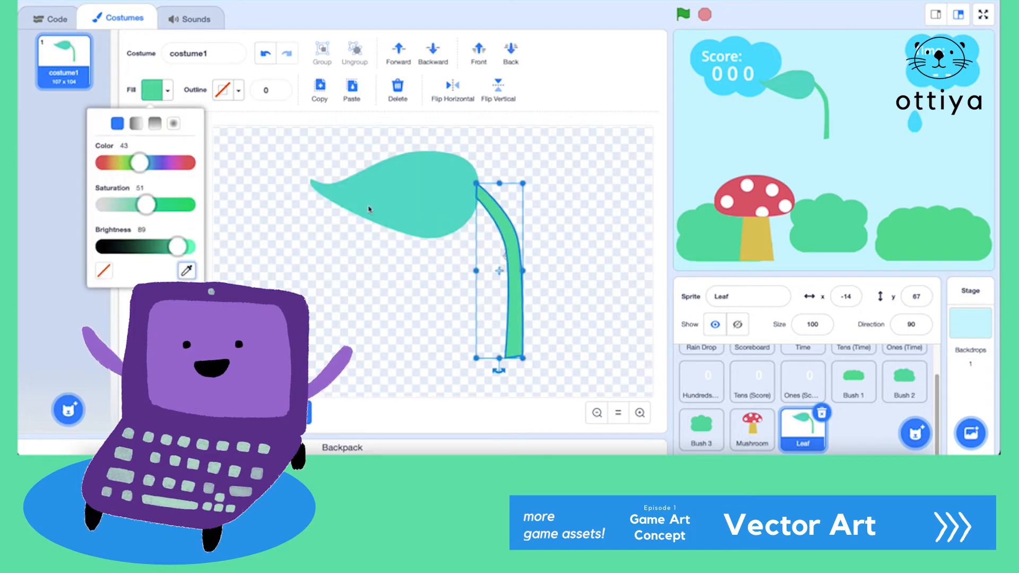
click(369, 208)
drag(801, 87, 875, 198)
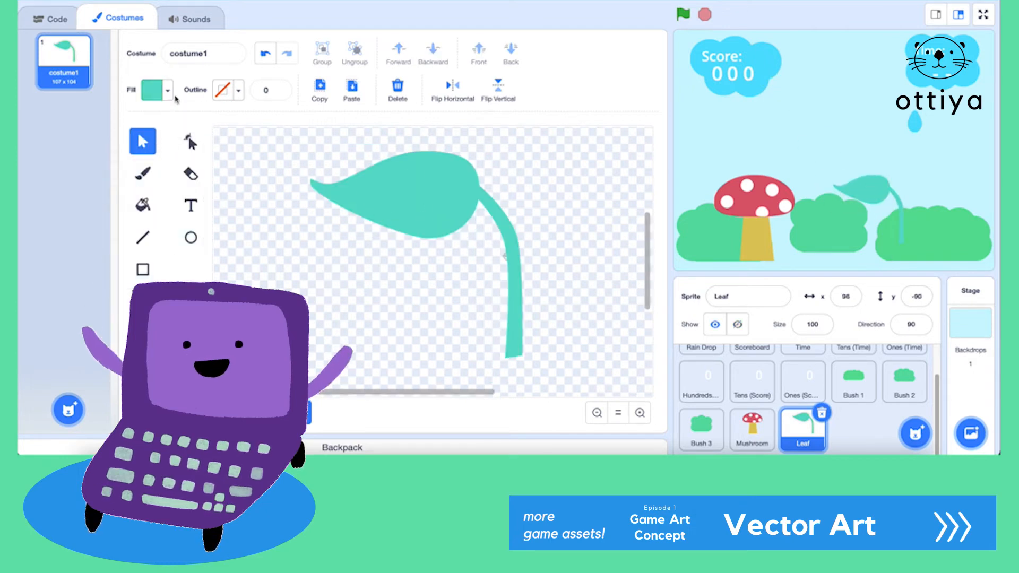
Recolour the whole leaf and stem indigo and move them onto the costume's centre
click(154, 90)
click(173, 164)
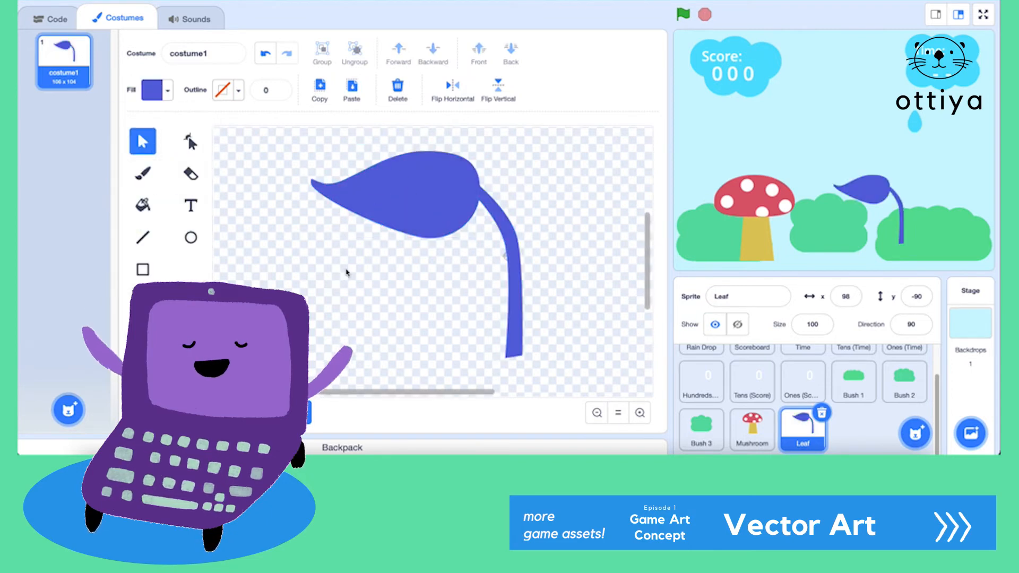
click(144, 174)
click(154, 91)
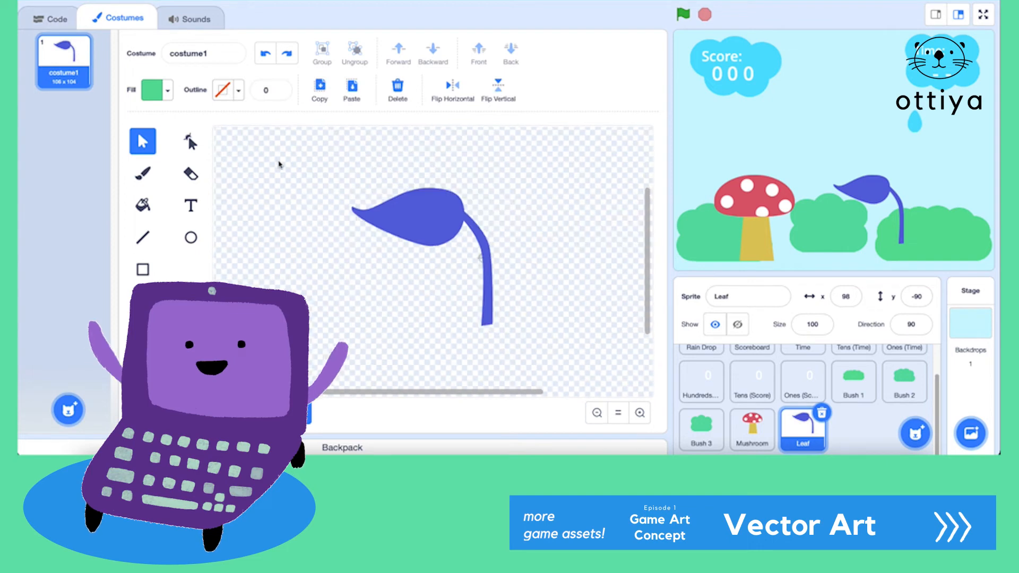
click(482, 256)
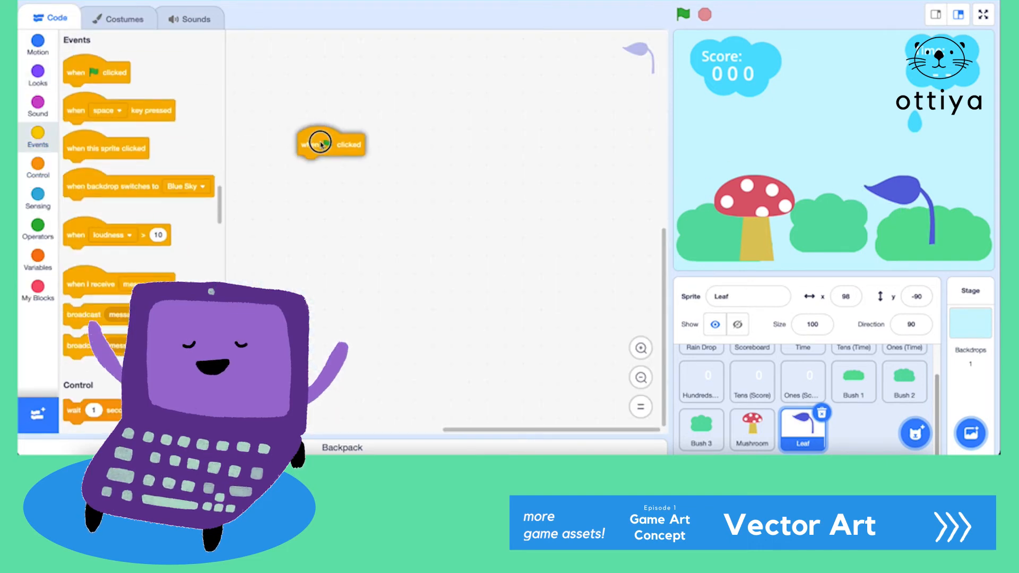
Build a green flag script for the leaf that sets its size to 200% and sends it to the back layer
drag(319, 141, 337, 144)
click(37, 80)
click(330, 144)
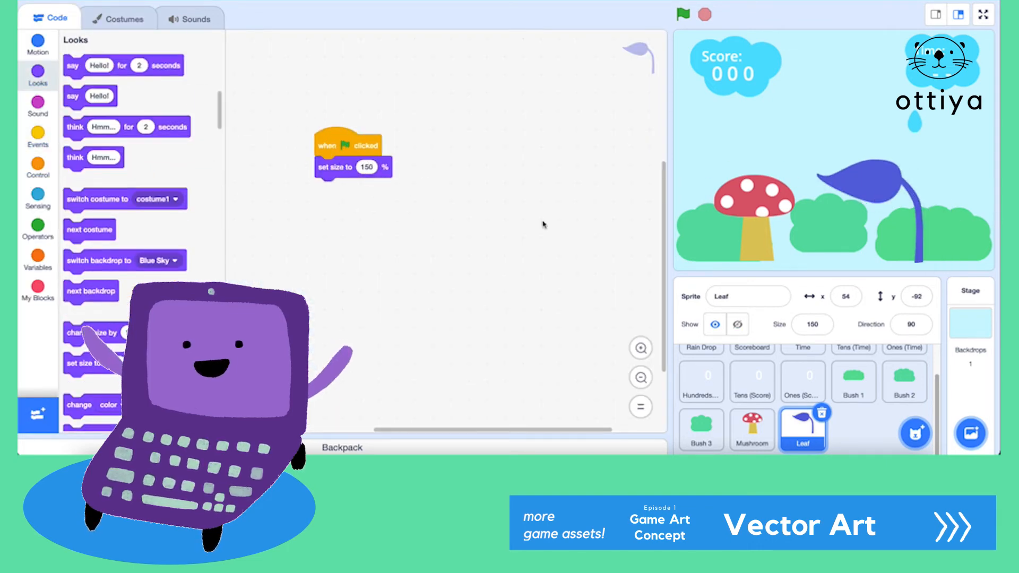
drag(880, 175, 867, 169)
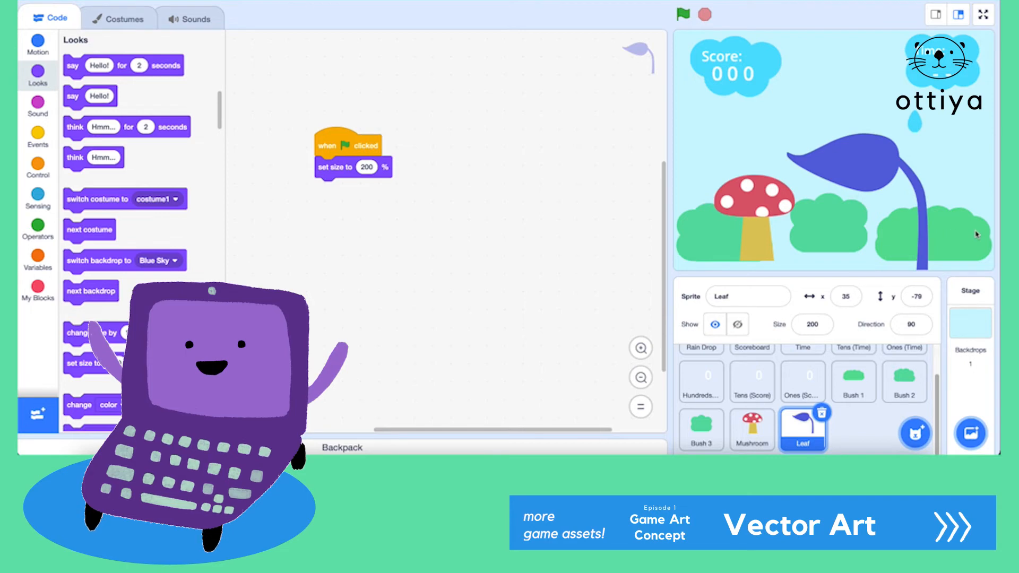
scroll(127, 159, down, 5)
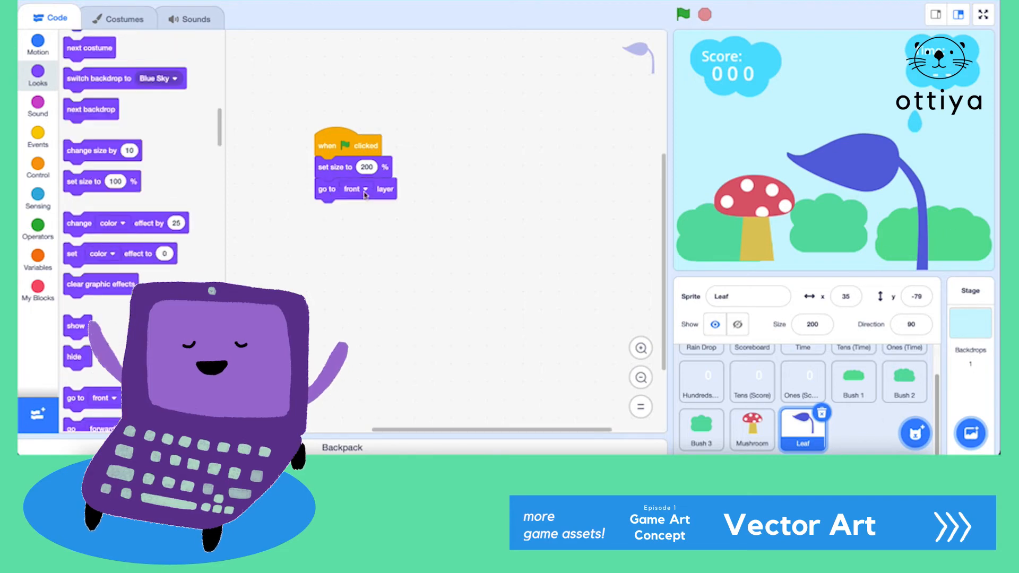
click(326, 140)
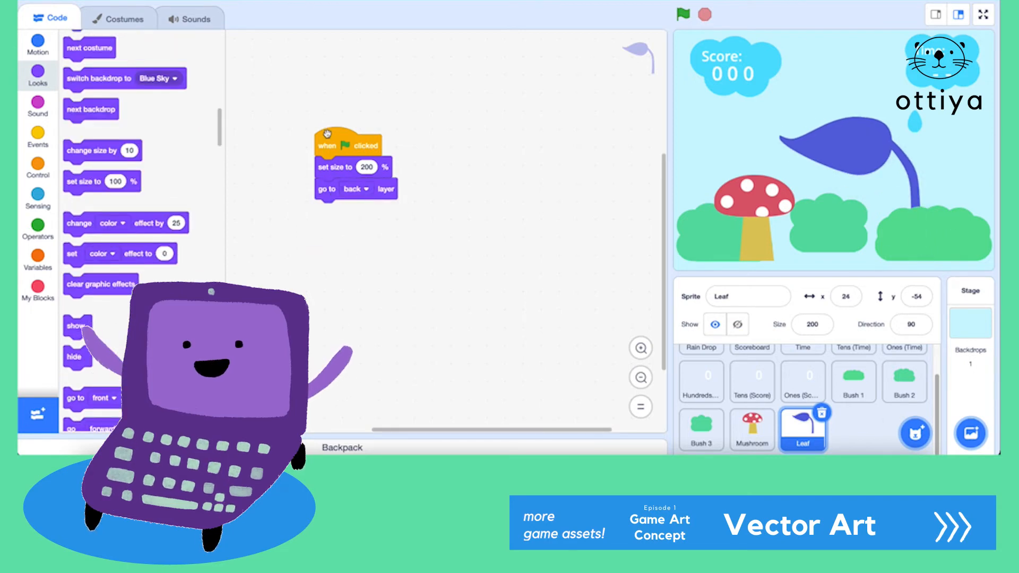
Lighten the leaf blade to a soft purple and match the stem's fill to it with the eyedropper
click(112, 21)
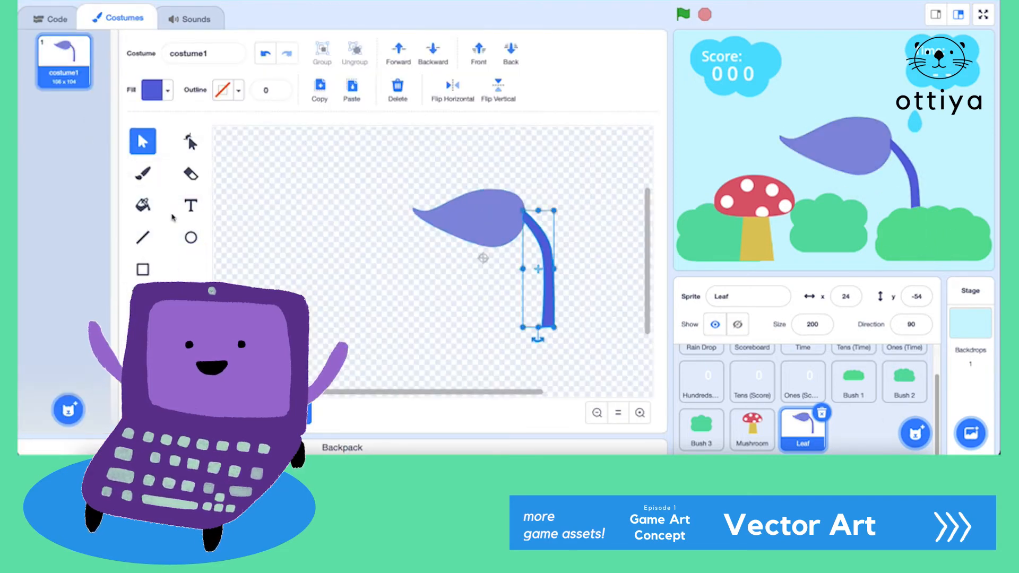
click(154, 90)
click(187, 271)
click(473, 226)
click(459, 306)
Add a new blank sprite to paint and name it Snail
mouse_move(914, 433)
click(914, 382)
click(748, 296)
text(Snail)
Draw a circle about 132 units across for the snail's shell and fill it with a tan yellow
click(190, 237)
drag(424, 229, 513, 317)
click(152, 90)
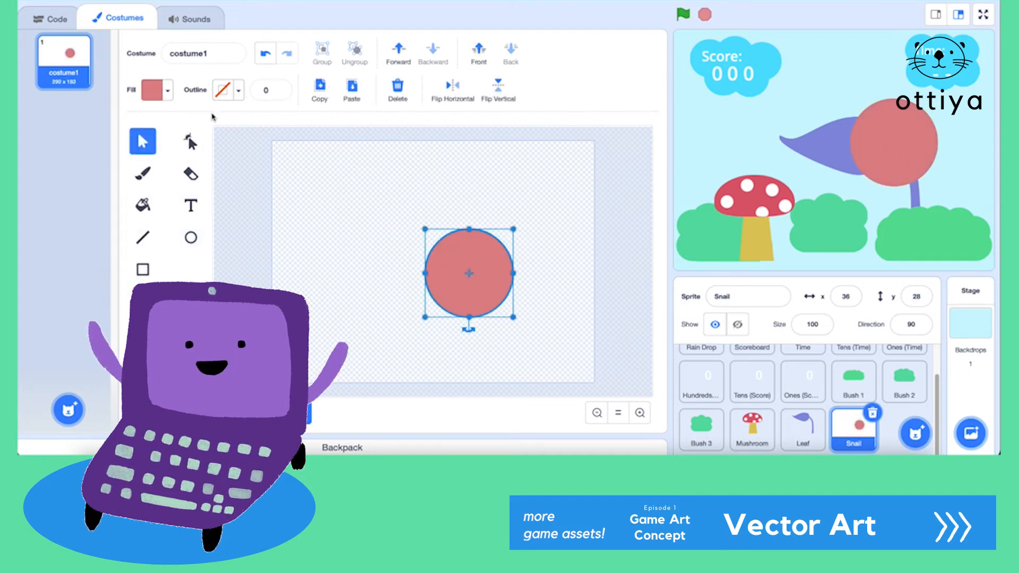
click(154, 90)
mouse_move(104, 163)
mouse_down()
mouse_move(150, 163)
mouse_move(100, 168)
mouse_move(114, 164)
mouse_up()
Draw a smaller unfilled ring inside the shell, with outline Color 18, Saturation 46, Brightness 78 and width 7
click(190, 237)
click(152, 90)
click(107, 269)
click(223, 91)
drag(207, 164, 193, 164)
drag(249, 204, 205, 203)
drag(193, 163, 183, 164)
drag(250, 246, 233, 244)
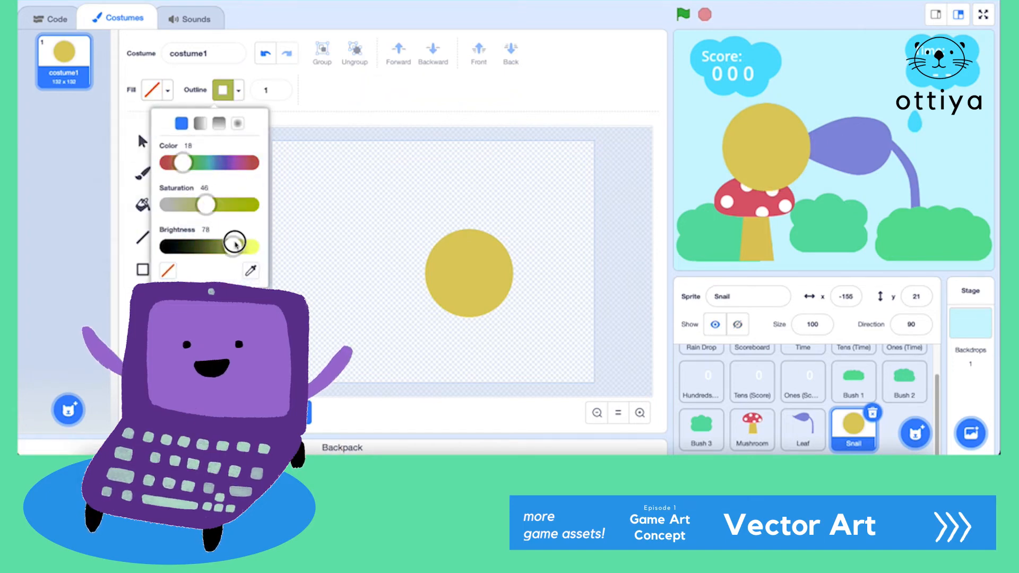
click(279, 88)
click(280, 88)
drag(451, 251, 515, 316)
Centre the ring within the shell and place a smaller copy of it concentrically inside
click(142, 141)
click(531, 286)
mouse_move(516, 274)
mouse_down()
mouse_move(492, 267)
mouse_move(498, 259)
mouse_up()
click(489, 280)
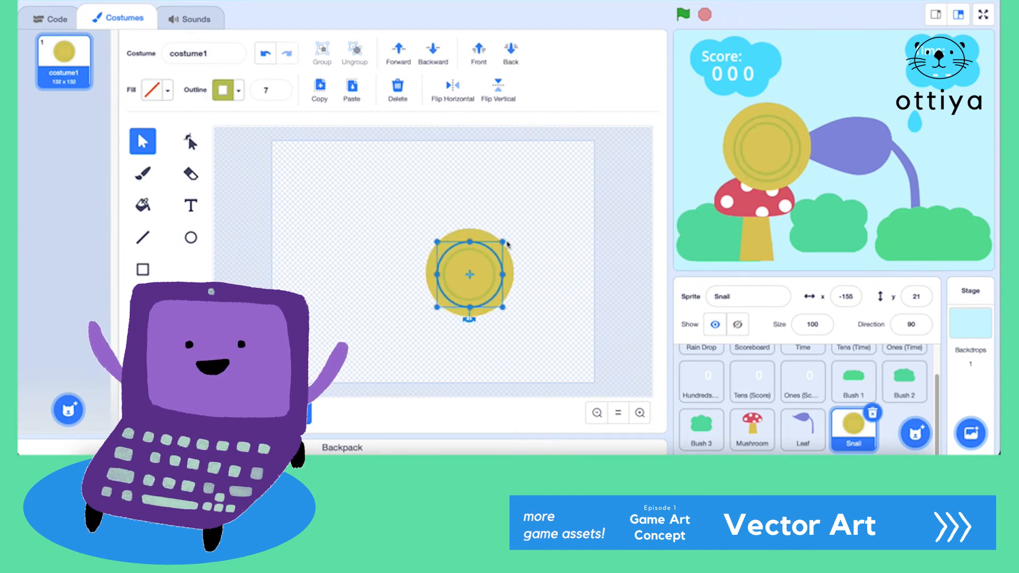
Recolour both shell rings with the same dark red outline
click(503, 274)
click(223, 91)
drag(183, 164, 168, 165)
click(488, 275)
click(223, 91)
click(251, 271)
click(450, 247)
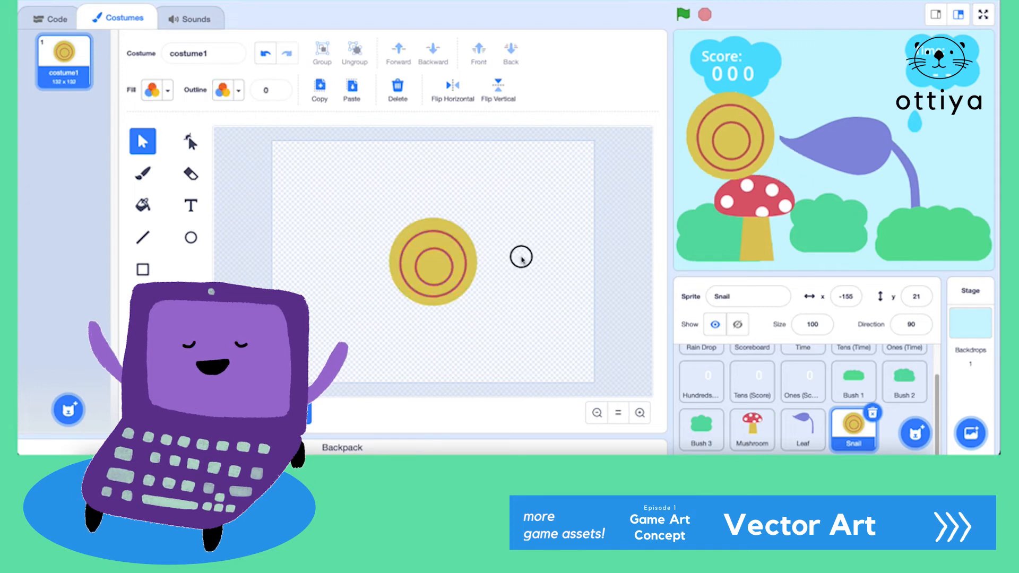
Draw an upright orange ellipse without outline for the snail's body, overlapping the left edge of the shell
click(191, 237)
drag(364, 235, 407, 307)
click(154, 90)
mouse_move(170, 205)
mouse_down()
mouse_move(135, 205)
mouse_move(159, 205)
mouse_up()
click(109, 164)
click(320, 247)
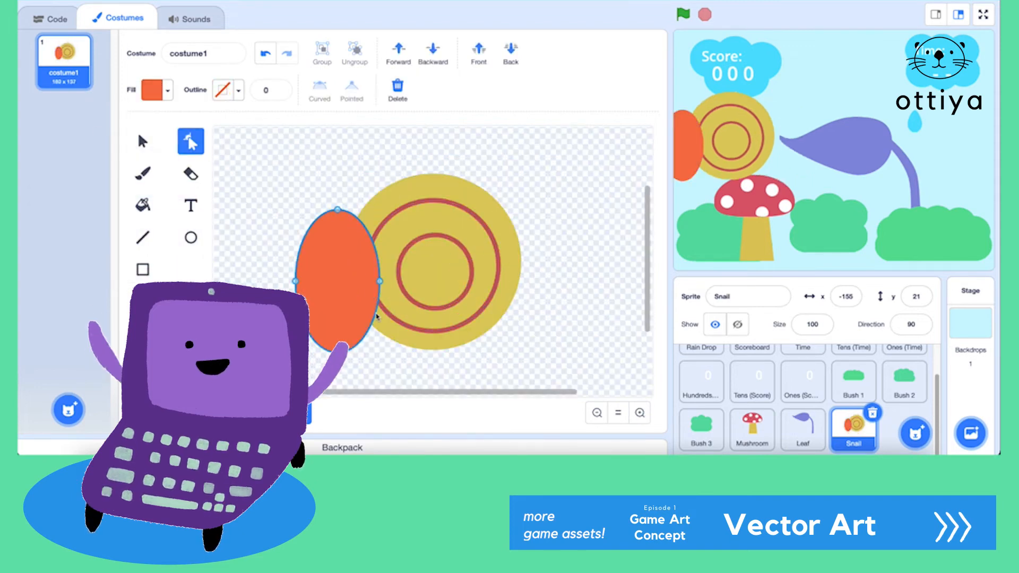
Reshape the orange ellipse into a curved snail body with a rounded head and a pointed tail under the shell
drag(377, 317, 382, 342)
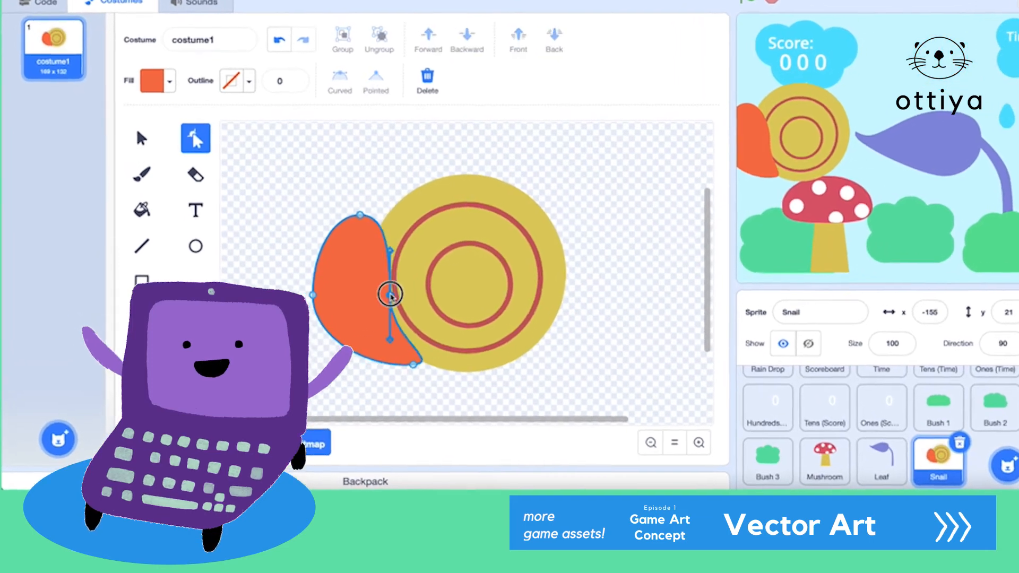
drag(390, 294, 372, 292)
drag(401, 225, 370, 213)
drag(390, 212, 415, 209)
click(330, 242)
drag(330, 242, 335, 242)
mouse_move(338, 226)
mouse_down()
mouse_move(345, 212)
mouse_move(340, 224)
mouse_up()
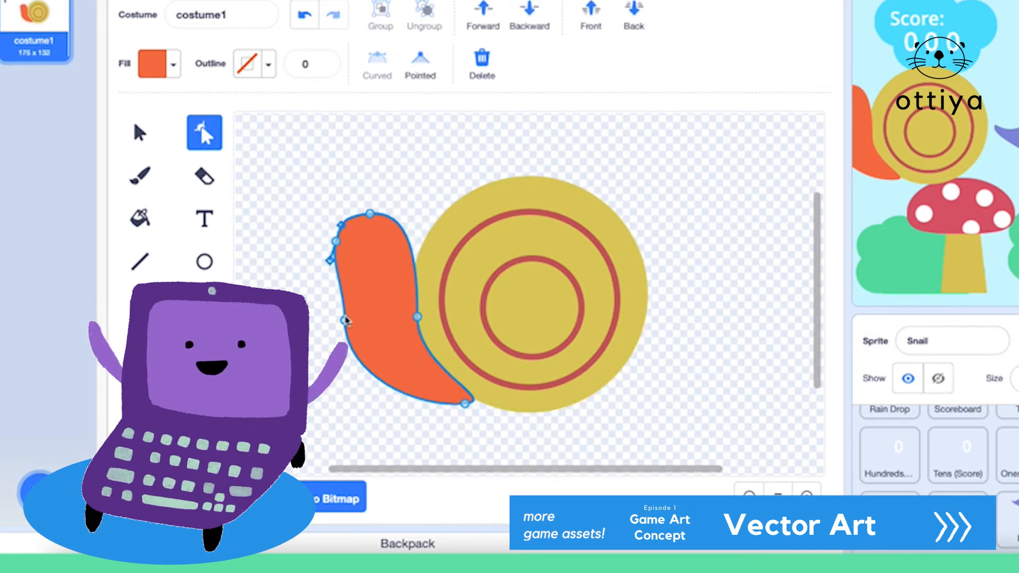
drag(344, 320, 354, 314)
drag(335, 241, 328, 242)
click(140, 132)
click(939, 377)
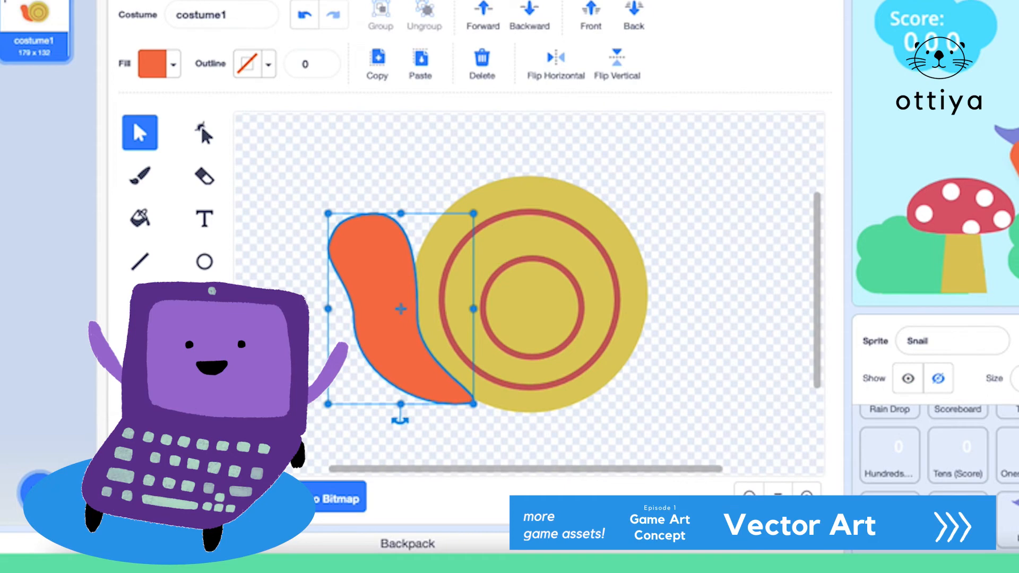
click(742, 382)
Paint two eye stalks on top of the head with a size 10 brush in the rings' dark red
click(140, 176)
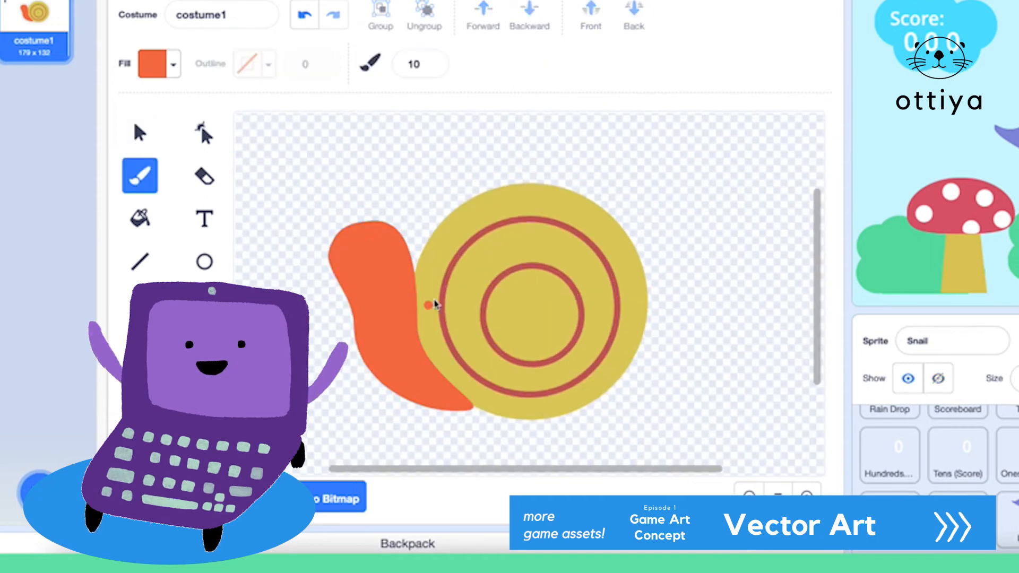
click(173, 71)
click(198, 270)
click(472, 244)
drag(348, 228, 337, 182)
mouse_move(380, 228)
mouse_down()
mouse_move(381, 178)
mouse_move(334, 178)
mouse_move(348, 197)
mouse_move(395, 192)
mouse_up()
key(super+z)
Add a dark red circle at the tip of each eye stalk and draw a smaller white circle for the eyeball
click(204, 261)
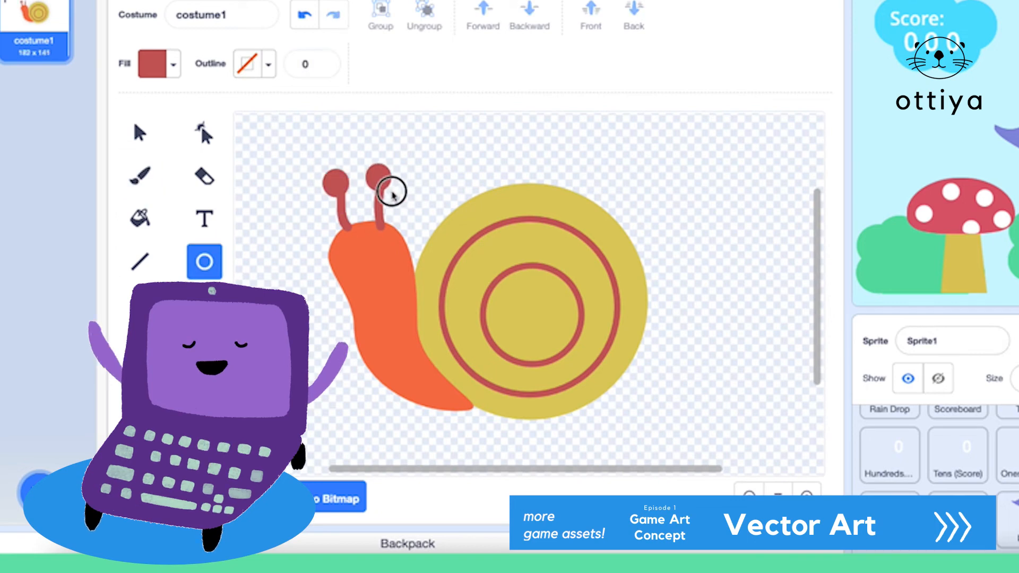
click(159, 65)
drag(154, 218, 87, 218)
drag(173, 275, 190, 278)
click(304, 15)
click(336, 14)
drag(281, 207, 302, 229)
Place a white eyeball on each stalk tip and put a smaller black pupil copy inside both
click(159, 65)
drag(152, 218, 87, 217)
click(140, 132)
mouse_move(291, 218)
mouse_down()
mouse_move(336, 183)
mouse_move(381, 178)
mouse_up()
key(super+v)
scroll(339, 204, up, 3)
key(super+v)
click(160, 64)
drag(204, 274, 88, 275)
mouse_move(471, 203)
mouse_down()
mouse_move(455, 185)
mouse_move(482, 163)
mouse_up()
key(super+v)
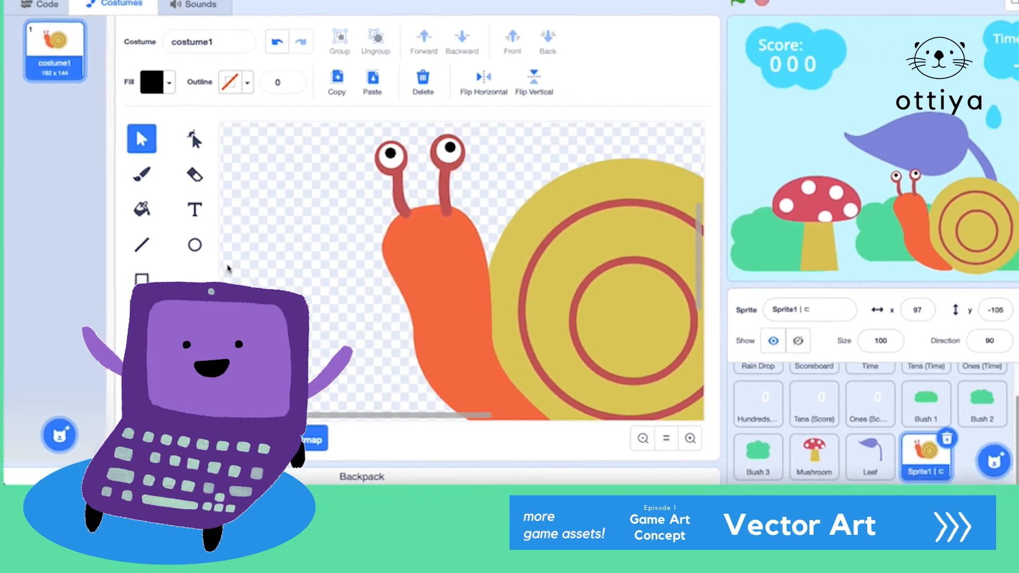
Paint a small light pink smile on the snail's face with the brush
click(141, 175)
click(158, 73)
drag(96, 252, 178, 252)
drag(201, 200, 110, 201)
drag(438, 257, 470, 251)
key(super+z)
click(157, 90)
drag(166, 221, 186, 220)
drag(116, 180, 127, 179)
click(438, 82)
drag(390, 230, 412, 222)
Lighten the ring outlines to pink and set the shell fill to Color 15, Saturation 49, Brightness 97
click(143, 142)
click(157, 90)
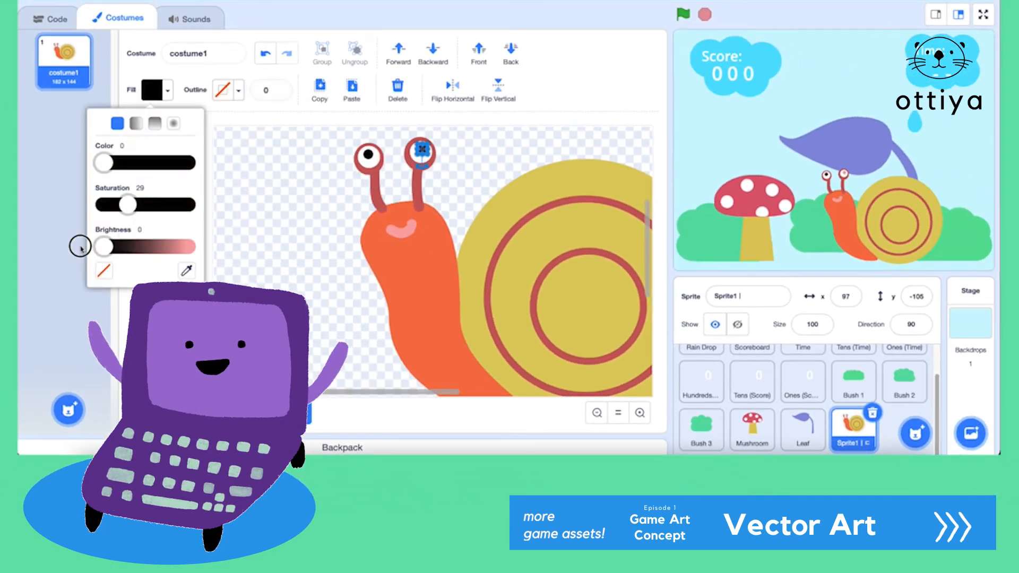
click(493, 268)
click(238, 90)
drag(229, 246, 251, 246)
click(534, 293)
click(480, 266)
click(167, 90)
drag(177, 242, 186, 242)
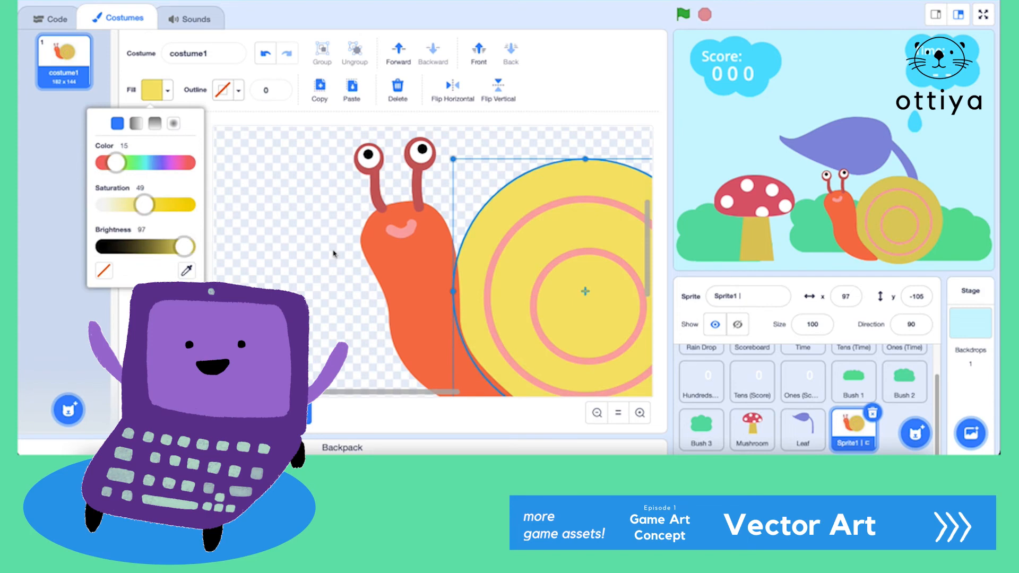
Shift the whole snail drawing slightly right and down on the canvas and duplicate the costume
click(597, 413)
scroll(477, 266, right, 3)
key(super+a)
drag(400, 255, 437, 264)
click(265, 175)
right_click(70, 68)
click(91, 77)
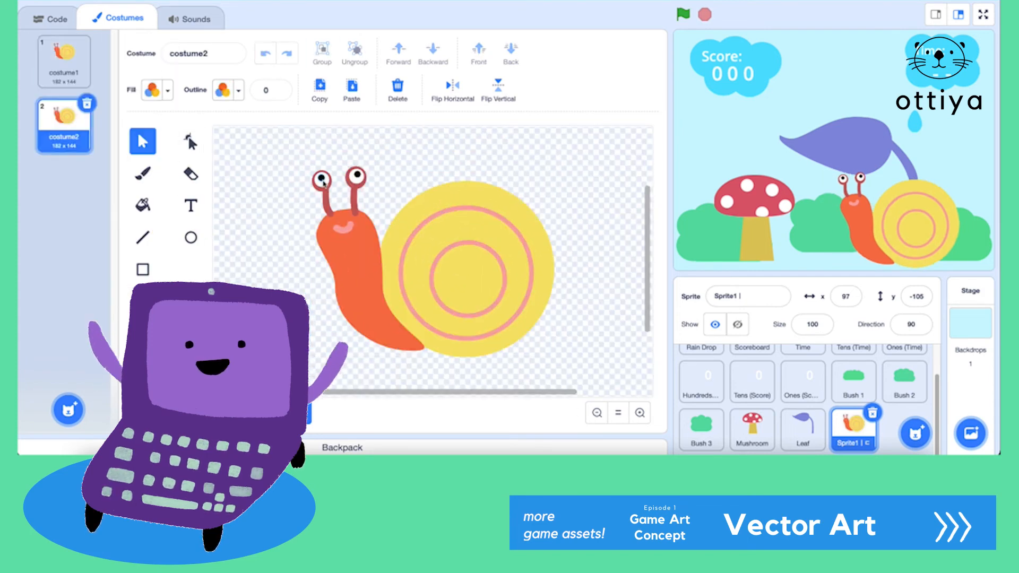
In costume2, shorten the snail's body slightly from the top, lower the eyes to match, and compare both costumes
click(321, 178)
click(357, 175)
click(363, 229)
drag(371, 209, 371, 212)
click(327, 203)
drag(299, 155, 378, 202)
key(Down)
key(Down)
click(265, 175)
click(67, 79)
click(65, 124)
click(64, 59)
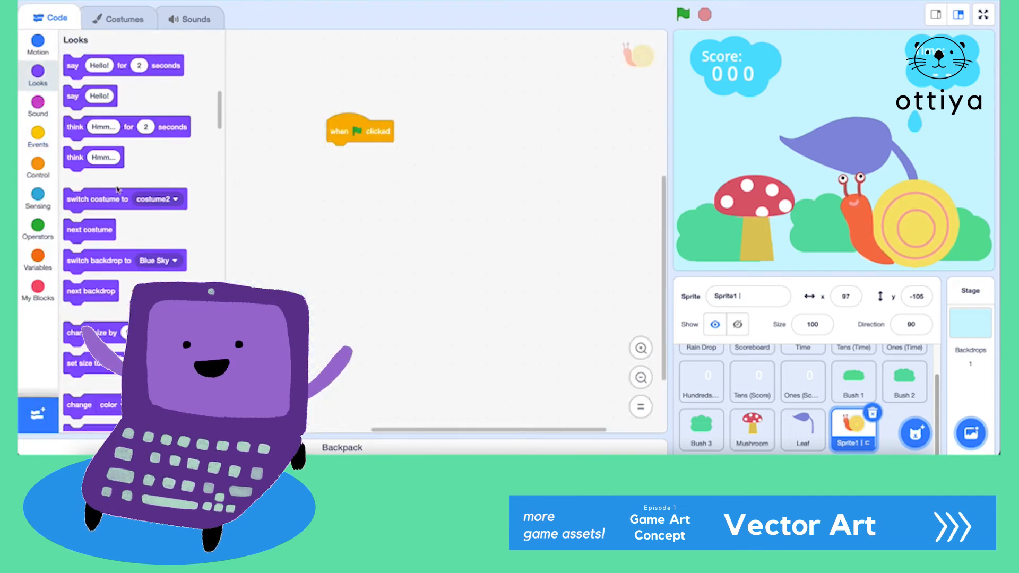
Add a set size to 30% block under the snail's green flag hat block
drag(82, 264, 331, 153)
click(377, 152)
text(30)
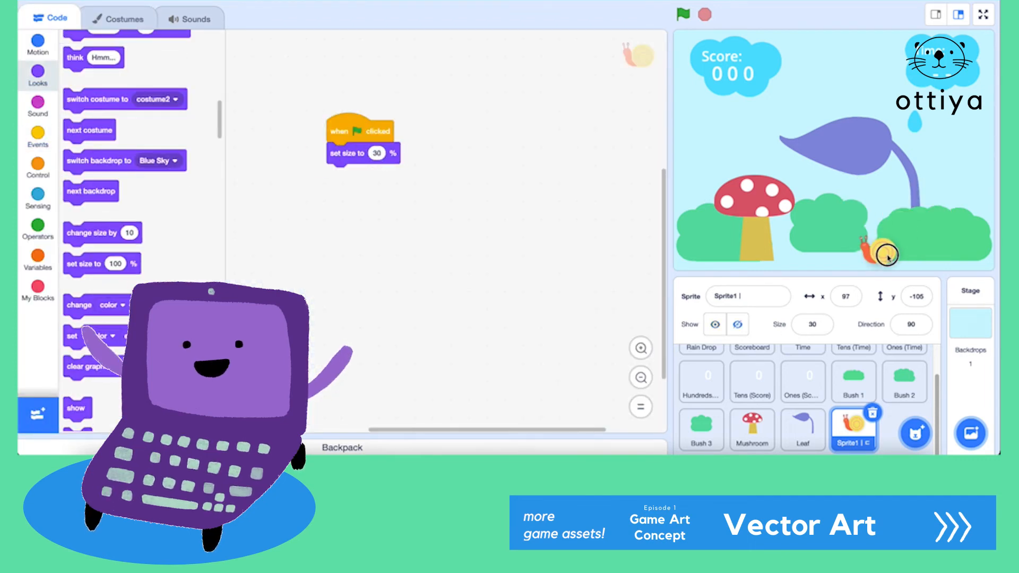
Add a go to back layer block beneath the size block in the pink mushroom's start script
click(820, 431)
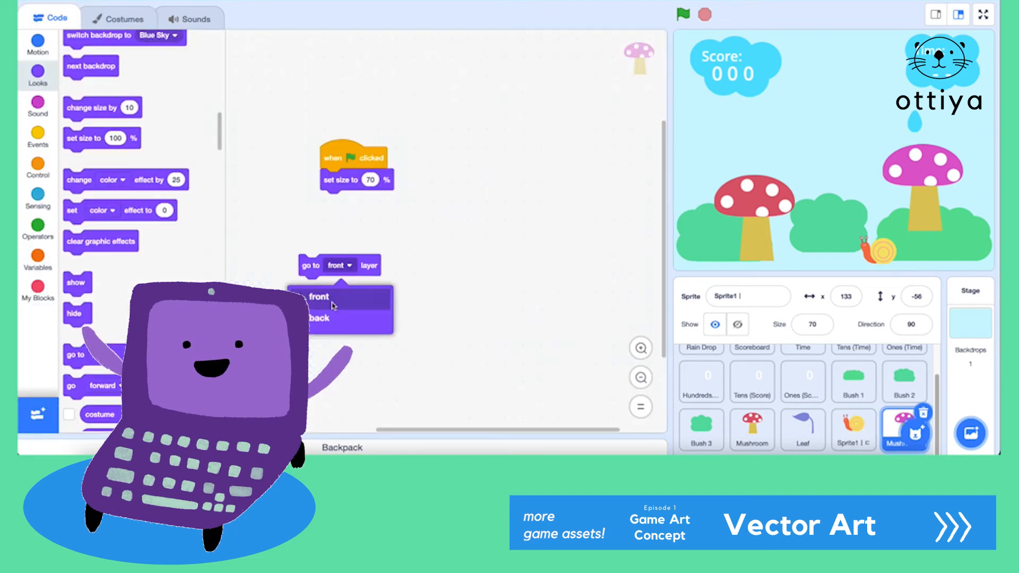
click(319, 313)
drag(302, 266, 329, 200)
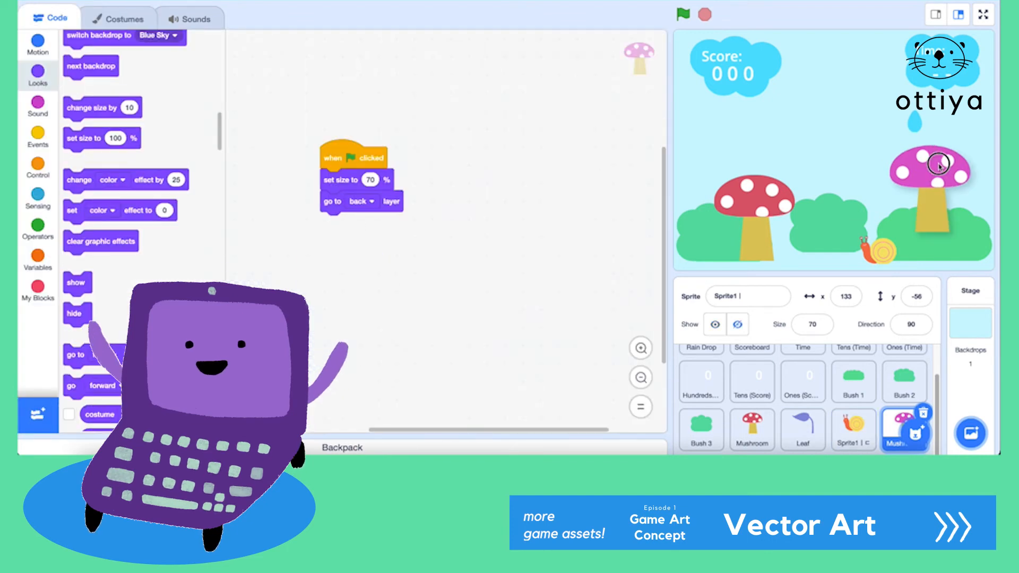
Arrange the red mushroom and the snail along the ground on the stage and name the snail sprite Snail
drag(754, 203, 758, 210)
drag(709, 243, 709, 233)
drag(758, 211, 760, 209)
click(748, 299)
text(LEAF)
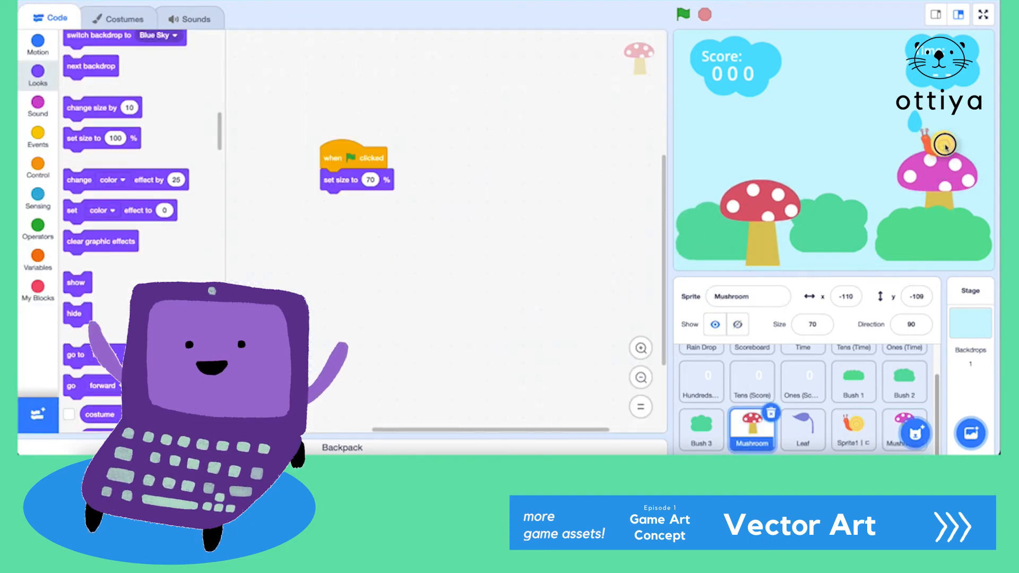
drag(944, 145, 926, 254)
click(749, 296)
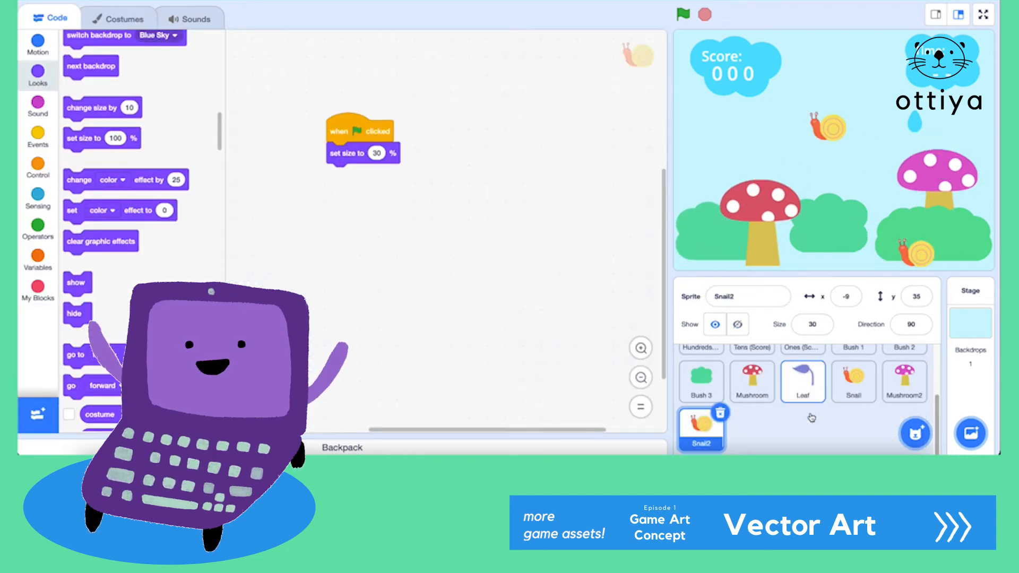
Recolour the body in Snail2's costume1 to light green
click(118, 18)
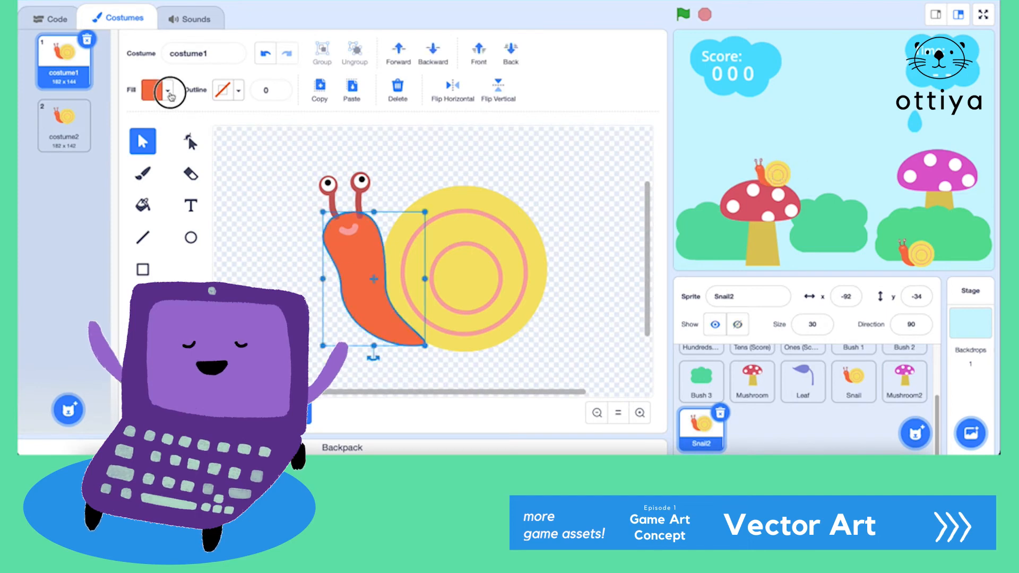
click(152, 89)
drag(106, 163, 124, 163)
drag(135, 247, 175, 247)
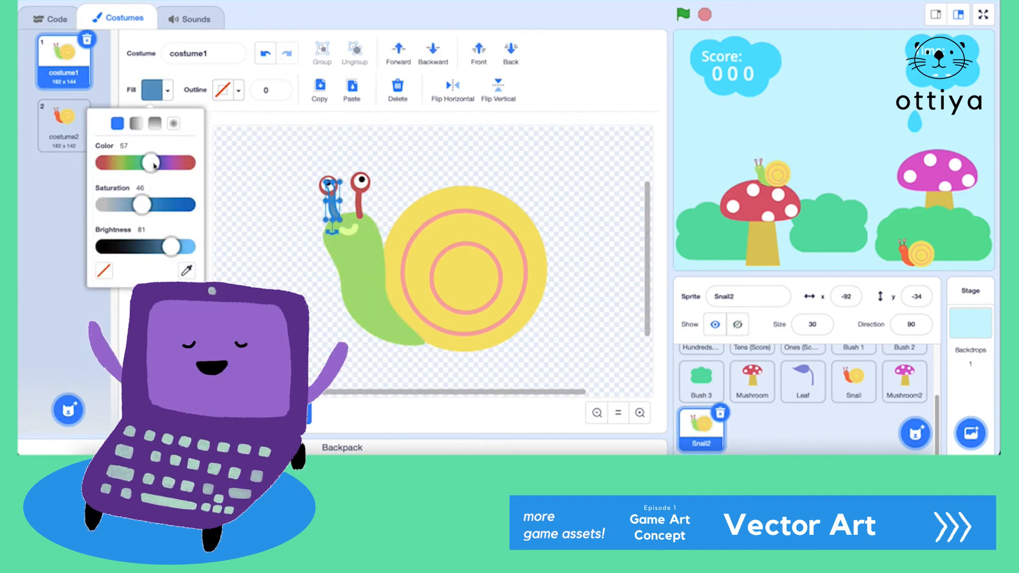
Recolour the remaining dark red eye stalk parts with the sampled light blue and fill the shell with pink
click(358, 206)
click(152, 90)
click(186, 269)
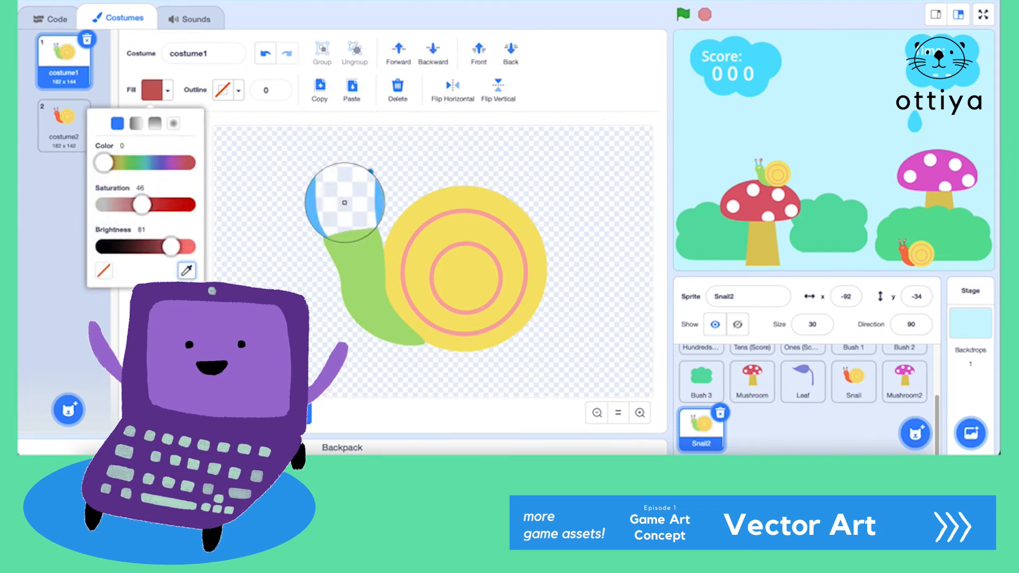
click(464, 268)
click(159, 91)
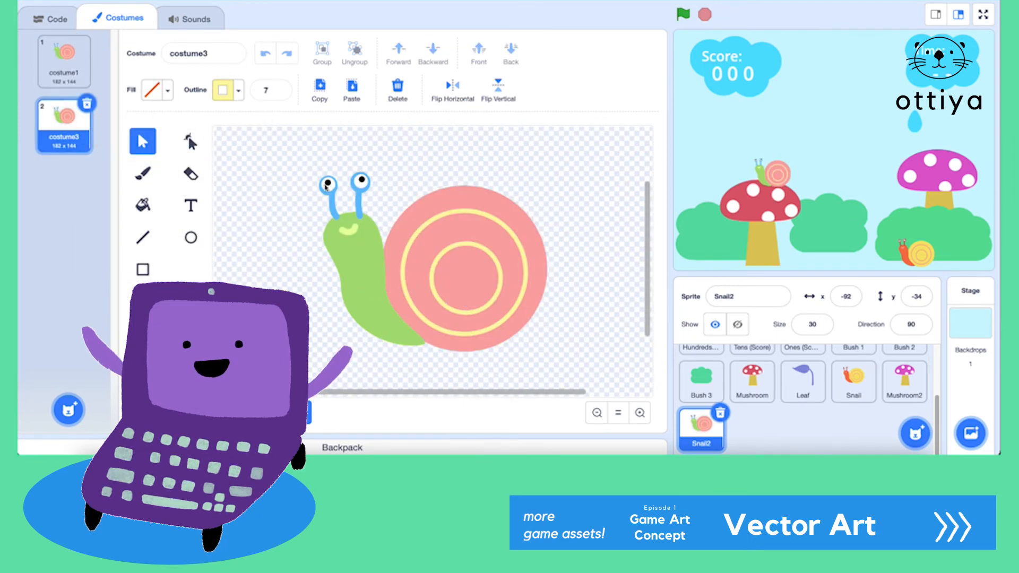
In costume3, squash the green body and pink shell slightly from the top and compare it with costume1
click(362, 186)
click(350, 230)
click(361, 287)
shift+click(509, 212)
shift+click(525, 254)
drag(435, 186, 435, 190)
click(63, 67)
click(64, 122)
click(63, 66)
click(64, 122)
Add a point in direction -90 block to the end of Snail2's start script and run it
click(51, 18)
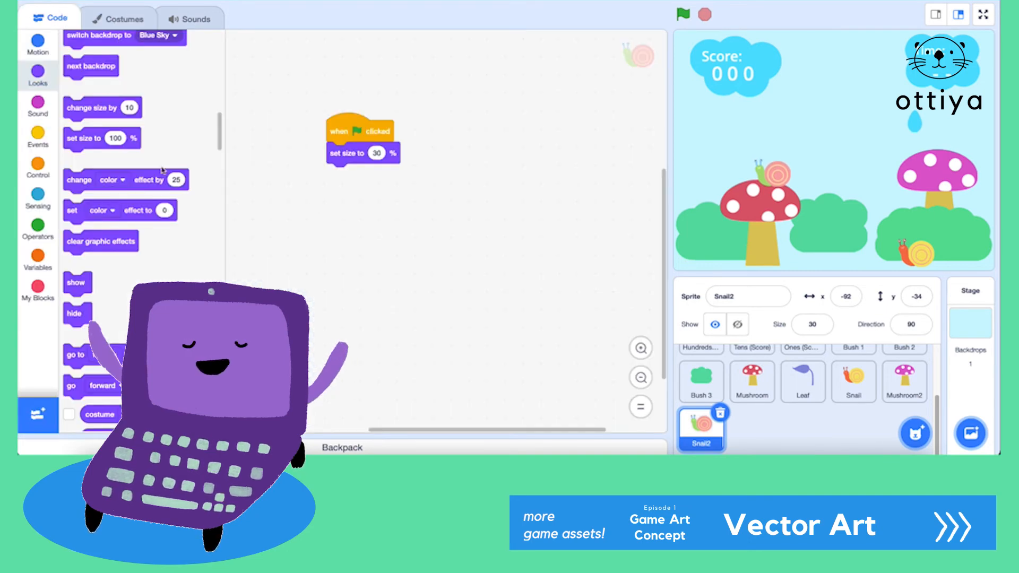
scroll(129, 227, up, 10)
drag(80, 137, 362, 166)
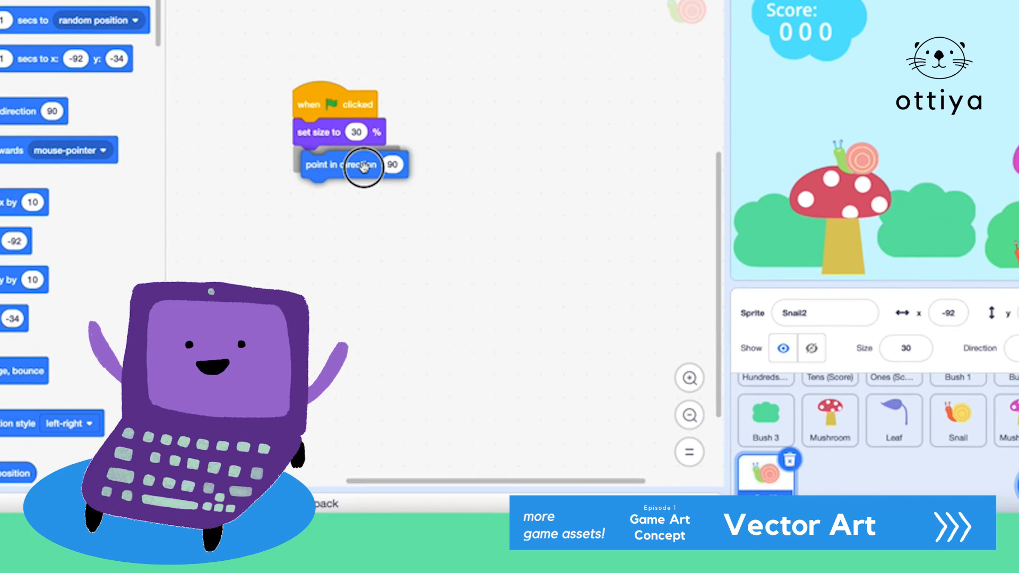
click(384, 160)
drag(423, 239, 345, 240)
click(331, 106)
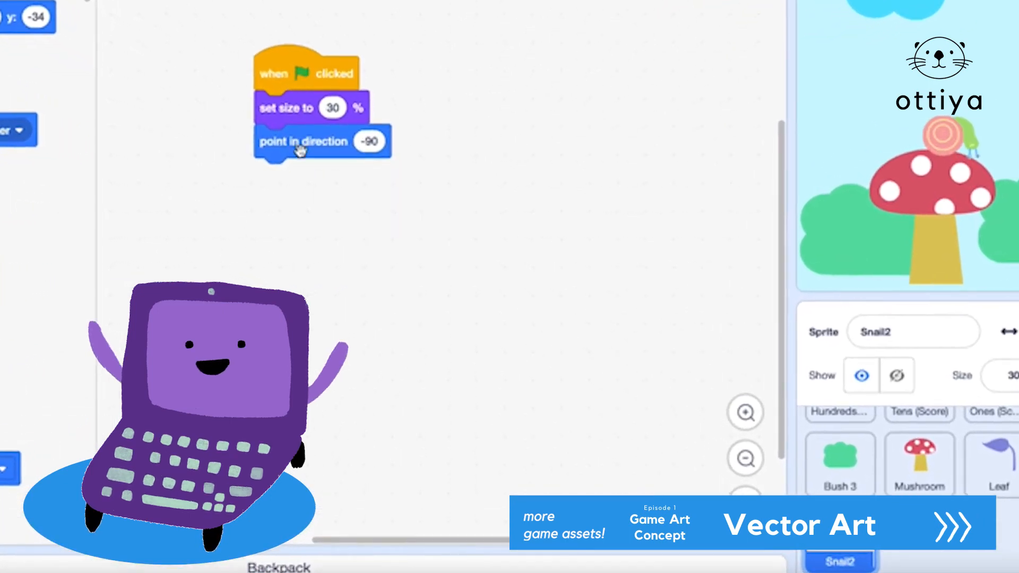
Insert a set rotation style left-right block between Snail2's size and direction blocks
drag(300, 152, 321, 312)
drag(2, 469, 340, 133)
click(302, 65)
drag(329, 302, 313, 183)
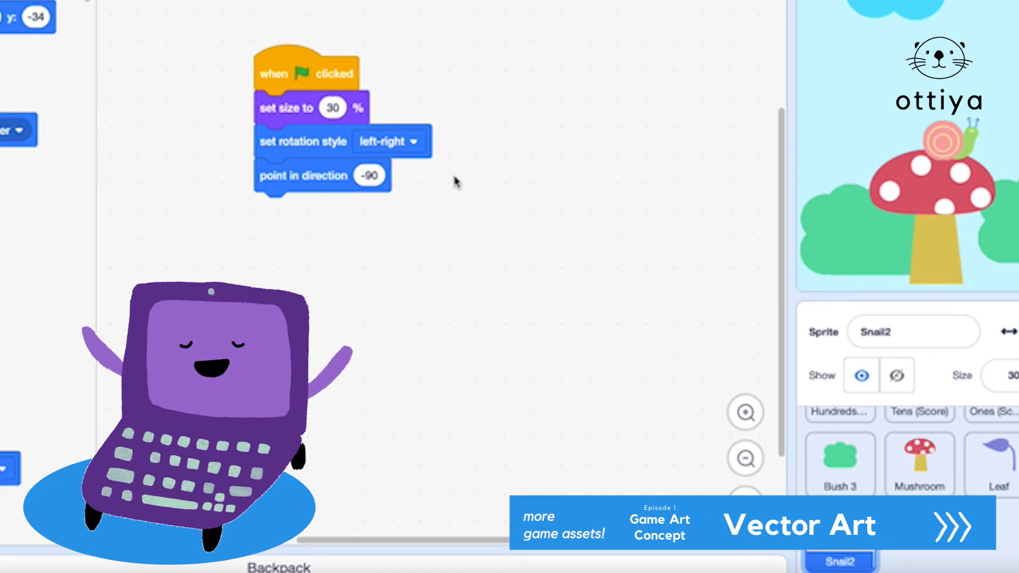
Show the Leaf sprite and add a set ghost effect to 50 block at the end of its start script
click(1000, 467)
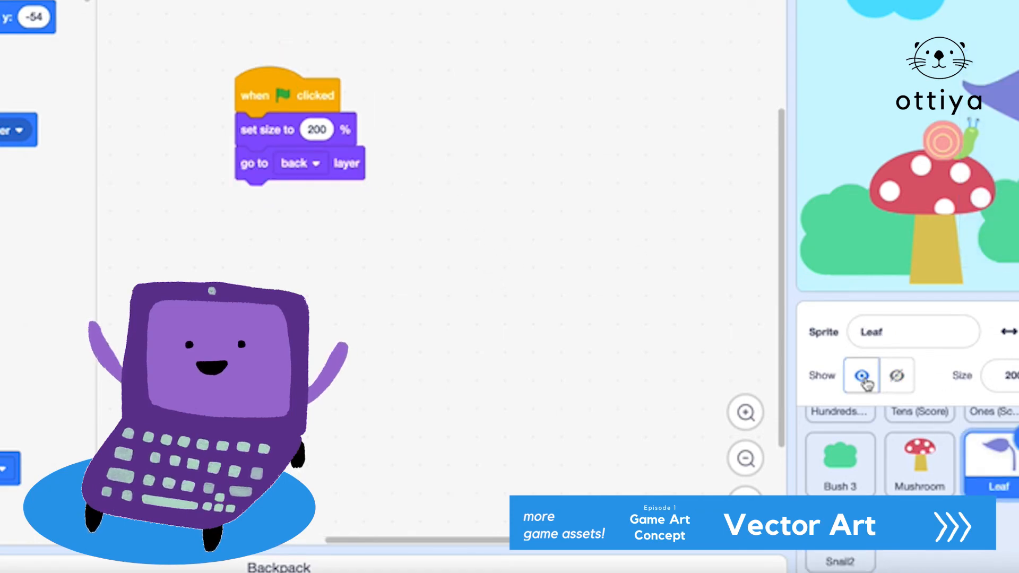
scroll(42, 265, down, 10)
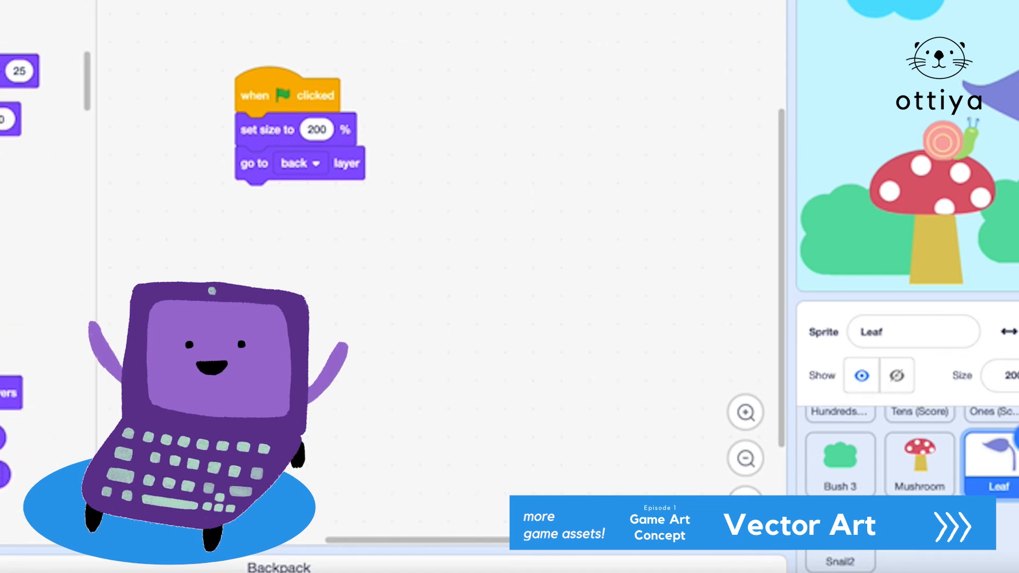
drag(8, 119, 477, 278)
click(366, 278)
click(340, 528)
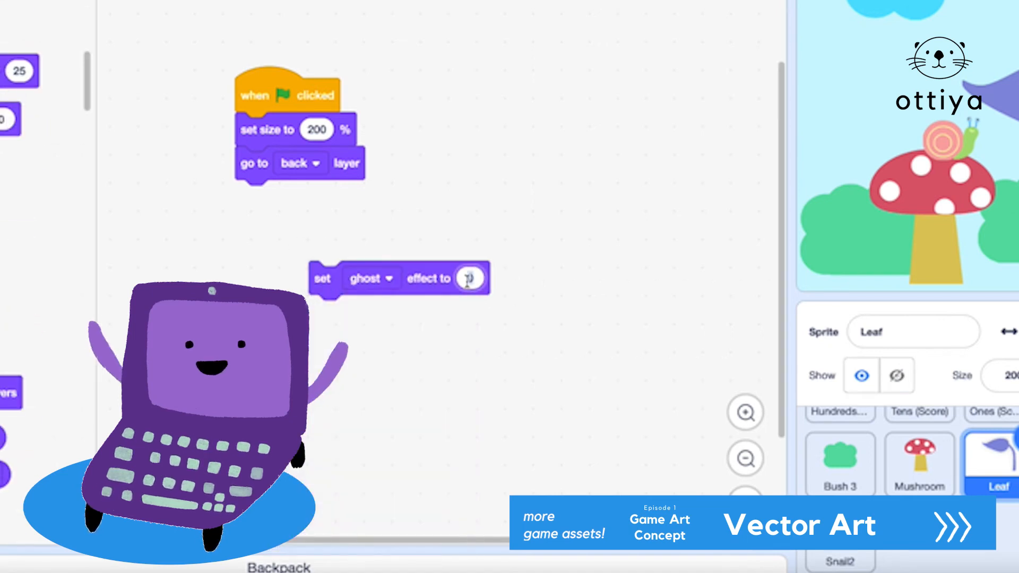
click(470, 278)
text(50)
click(415, 273)
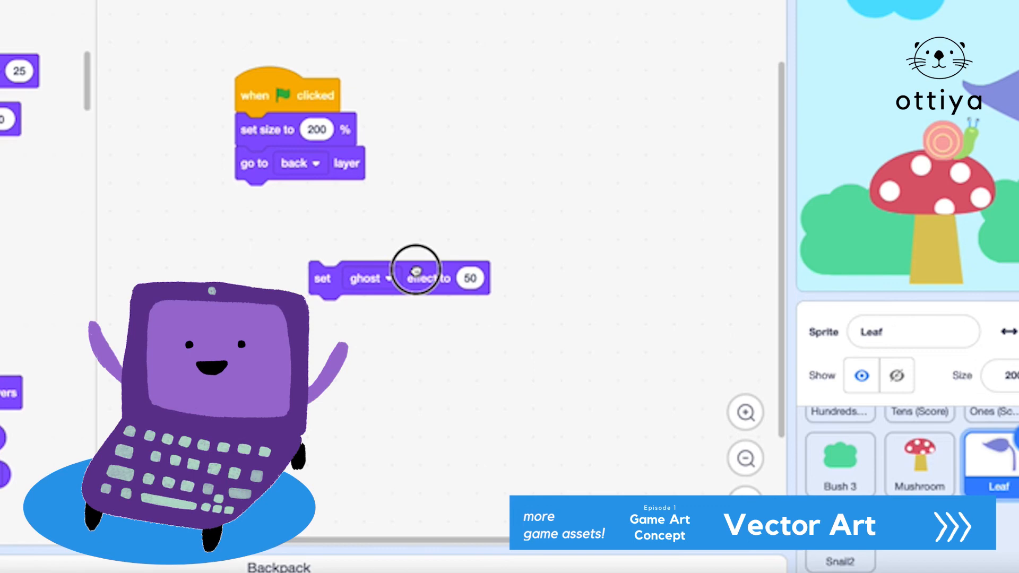
drag(322, 278, 265, 197)
Duplicate the Leaf sprite and position the copy on the stage above the red mushroom
right_click(991, 457)
click(997, 394)
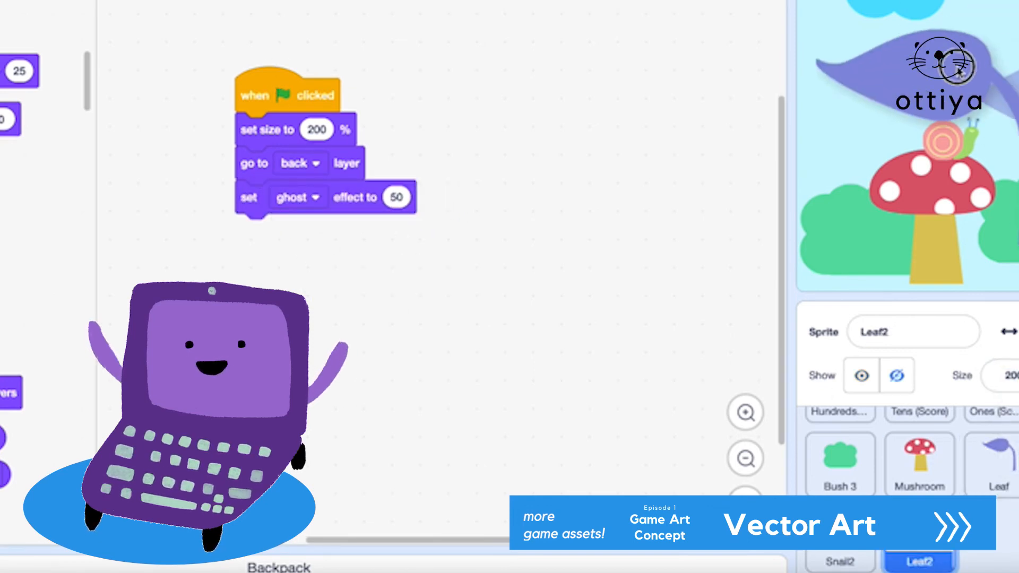
mouse_move(958, 70)
mouse_down()
mouse_move(935, 77)
mouse_move(947, 81)
mouse_up()
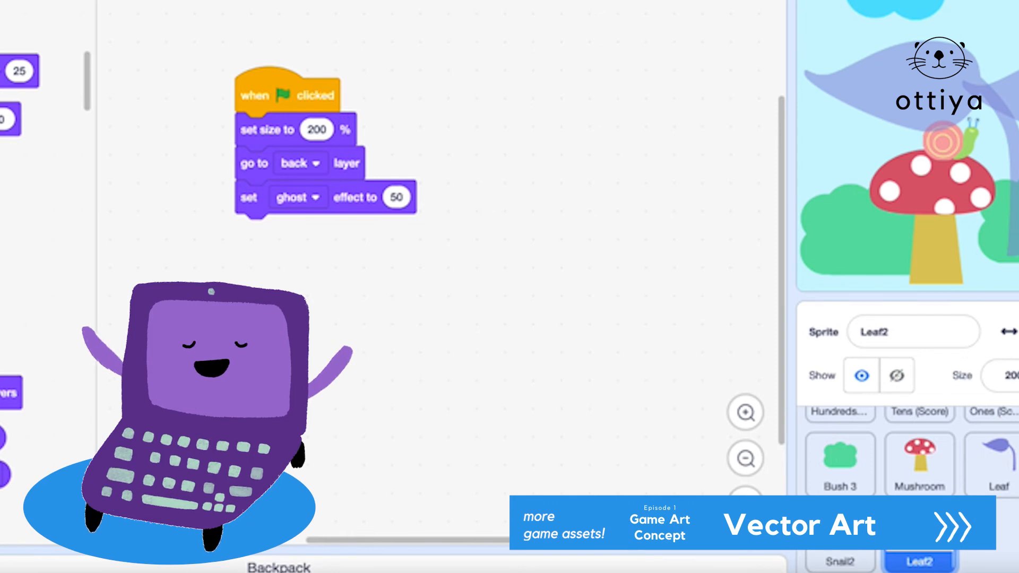
Add set rotation style left-right and point in direction -90 blocks to Leaf2's script and run it to mirror the leaf
scroll(27, 281, up, 5)
drag(11, 413, 376, 207)
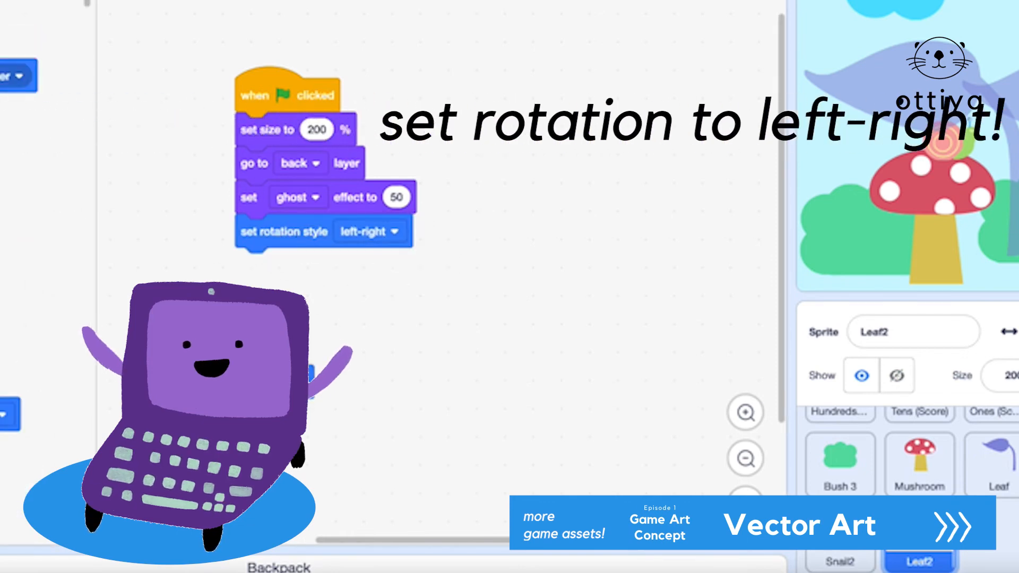
drag(256, 383, 314, 267)
click(350, 265)
drag(397, 365, 319, 350)
click(282, 98)
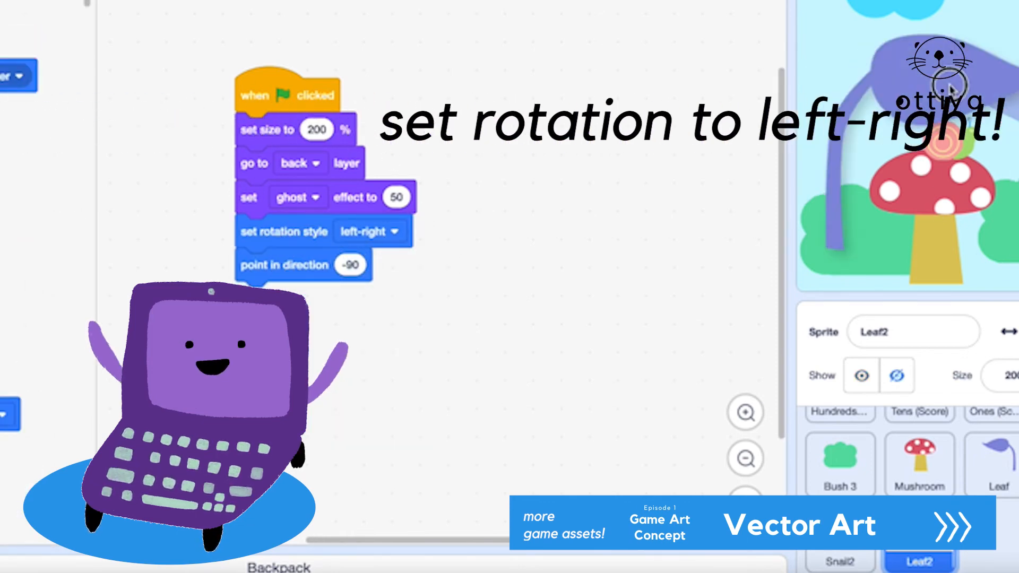
click(992, 462)
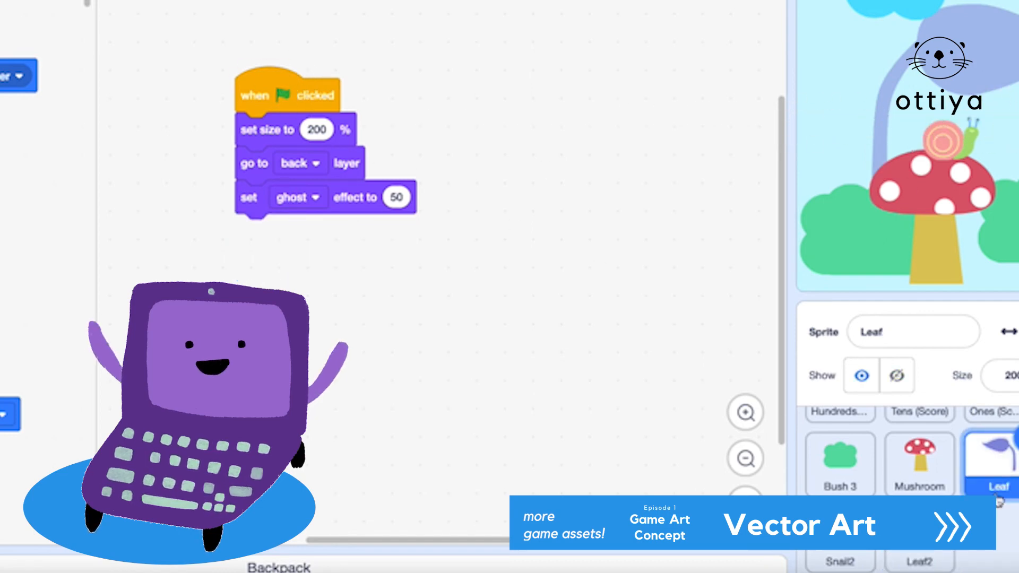
click(919, 561)
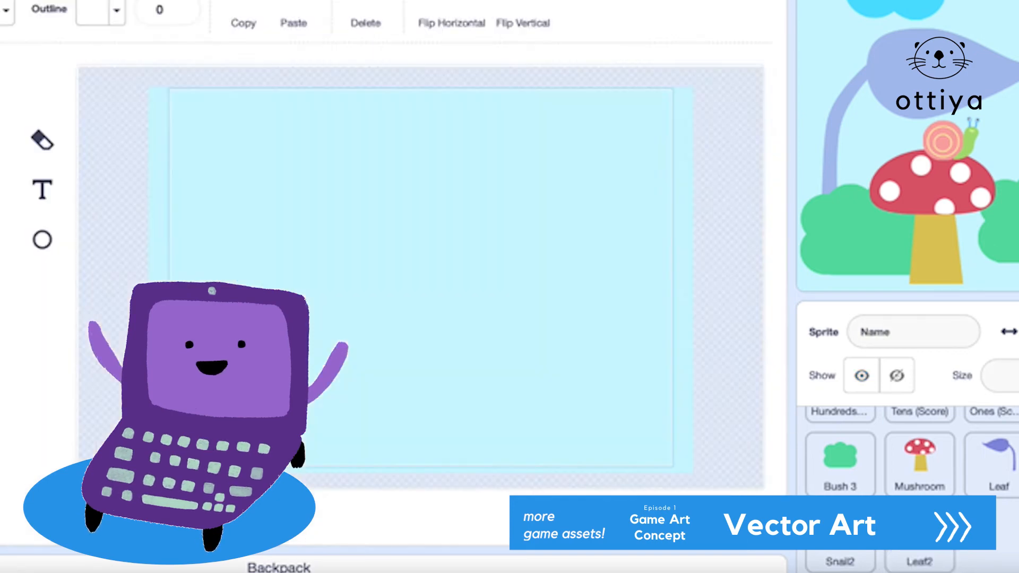
Draw a pale sand-coloured rectangle without outline along the bottom of the Blue Sky backdrop as the ground
click(6, 9)
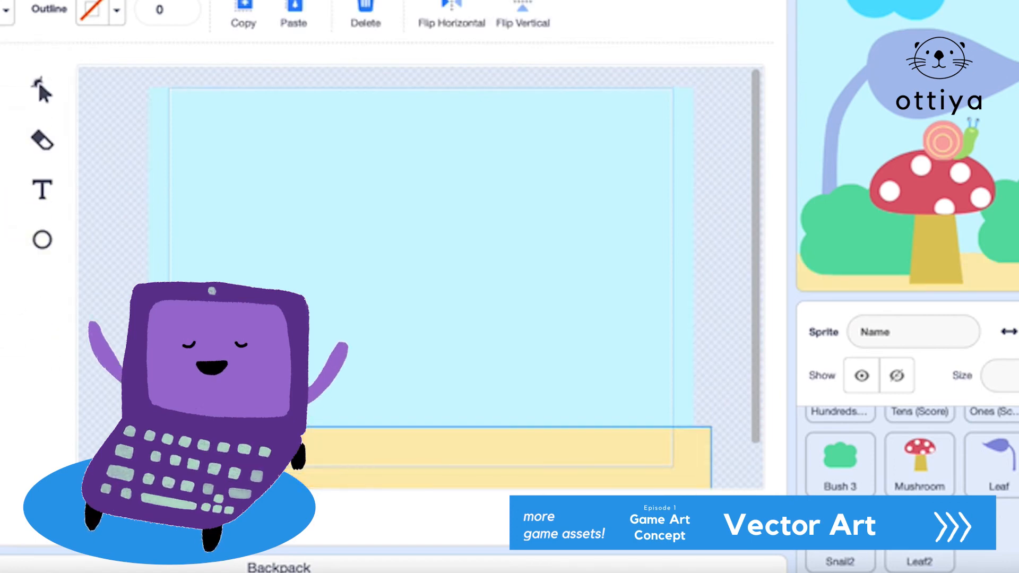
click(42, 239)
drag(286, 447, 354, 493)
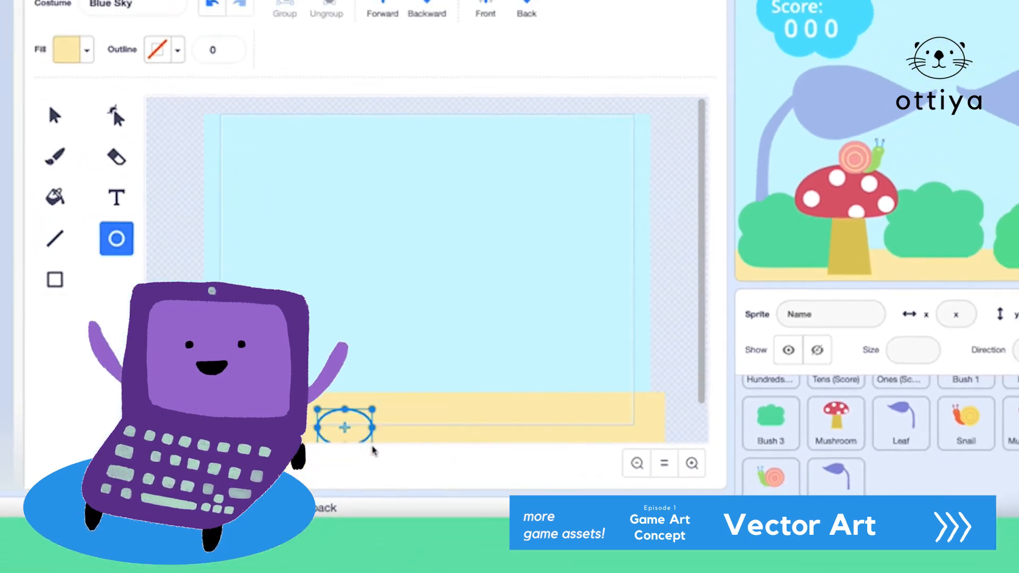
key(Delete)
Dot the sand strip with small specks in a slightly different sand tone, using the size 10 brush
click(54, 157)
click(74, 50)
drag(32, 165, 42, 164)
click(270, 420)
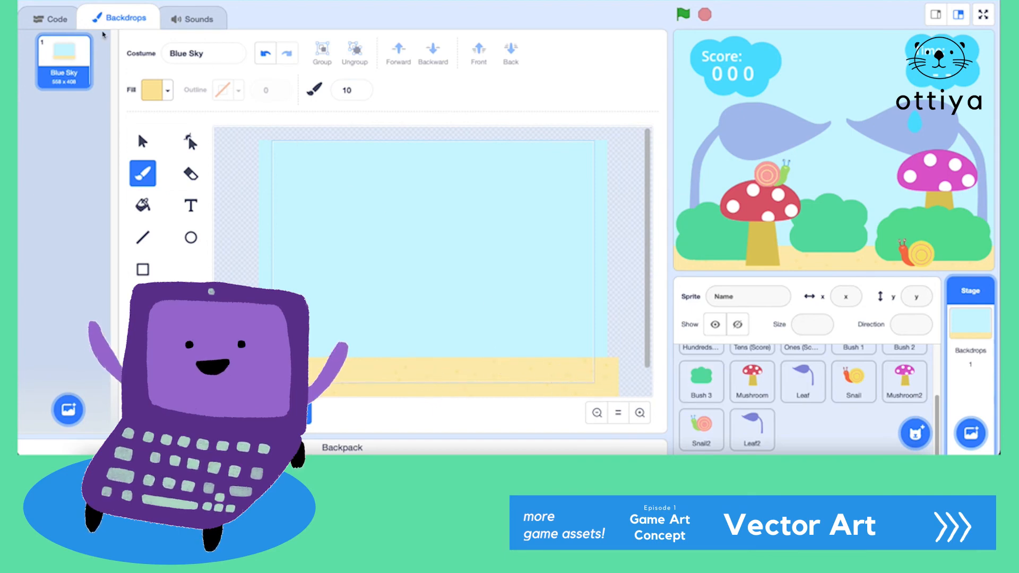
Leave the backdrop's paint editor for the code view and show the stage in full screen to view the finished scene
click(51, 18)
click(983, 15)
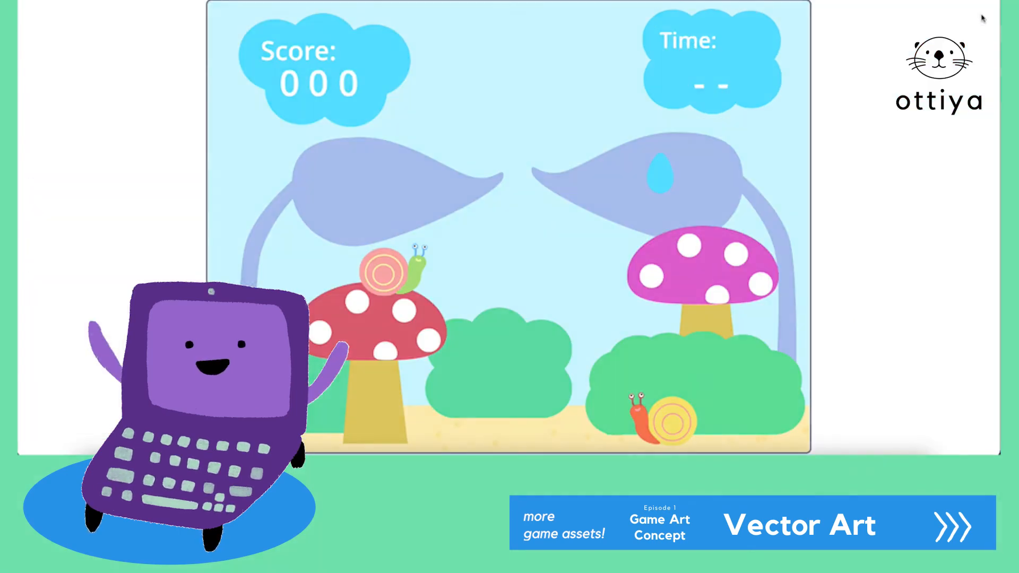